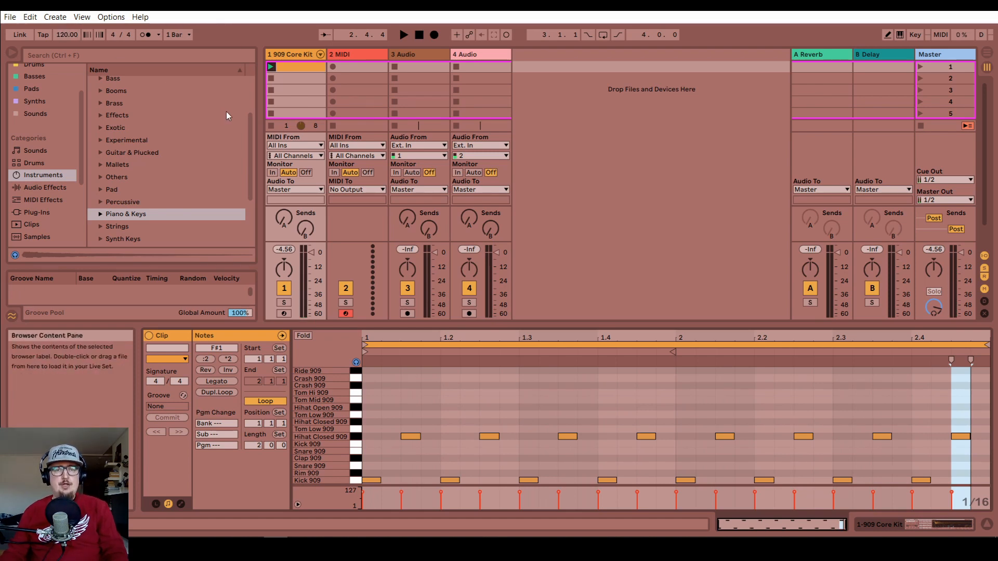
- Expand the Piano & Keys presets of the Instrument Rack in the instruments browser
scroll(203, 126, "up", 3)
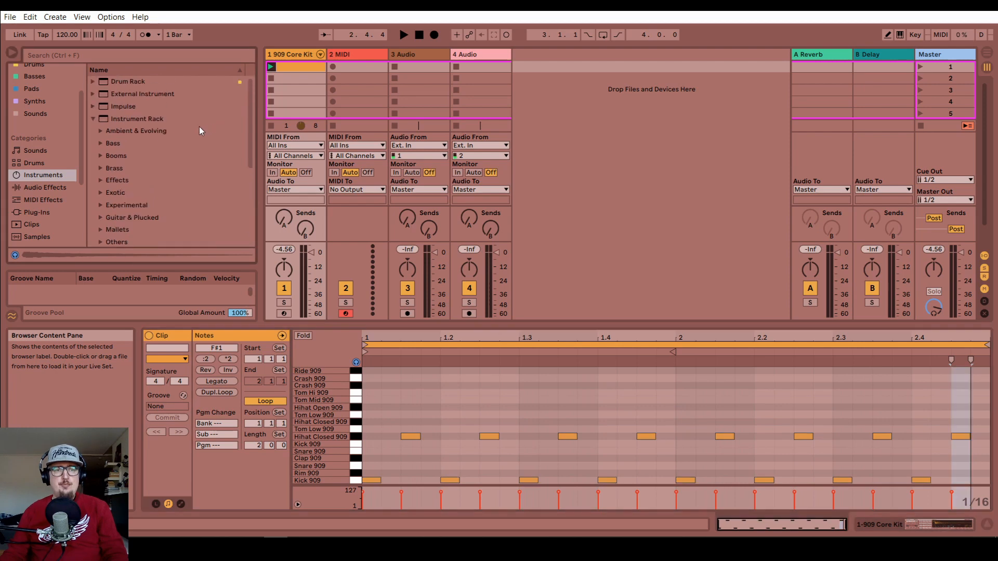
left_click(91, 119)
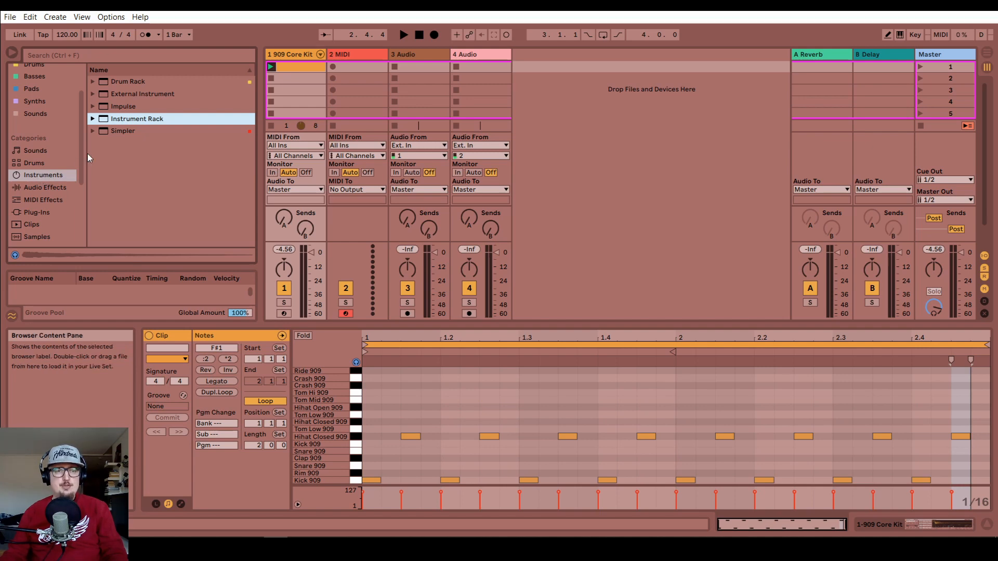
left_click(93, 120)
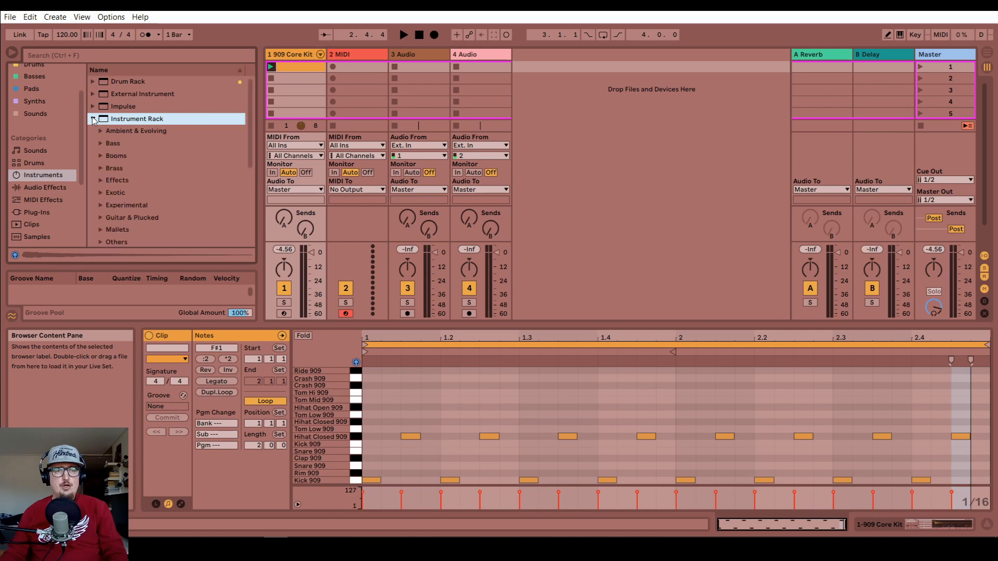
scroll(145, 136, "down", 6)
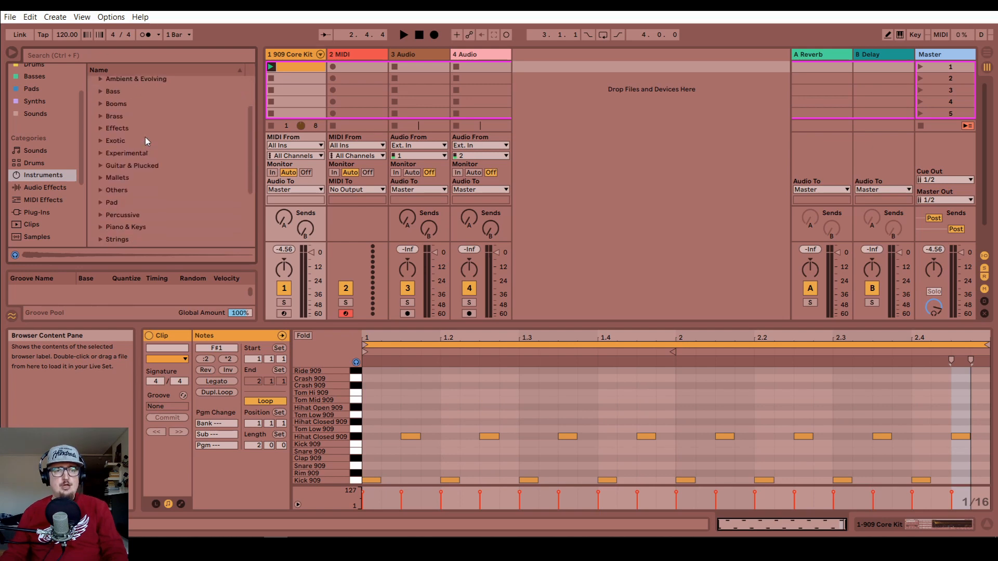
scroll(145, 137, "down", 2)
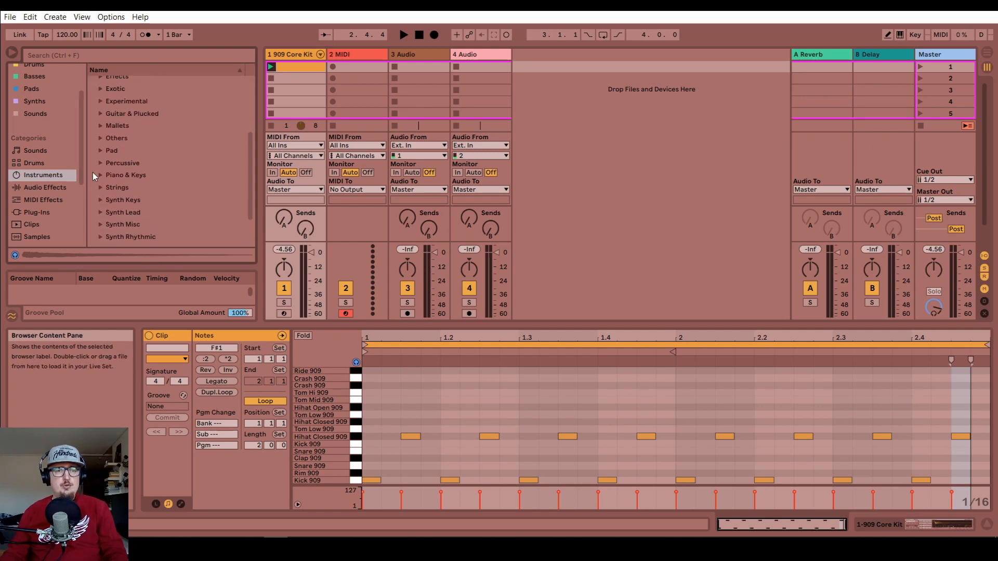
left_click(98, 174)
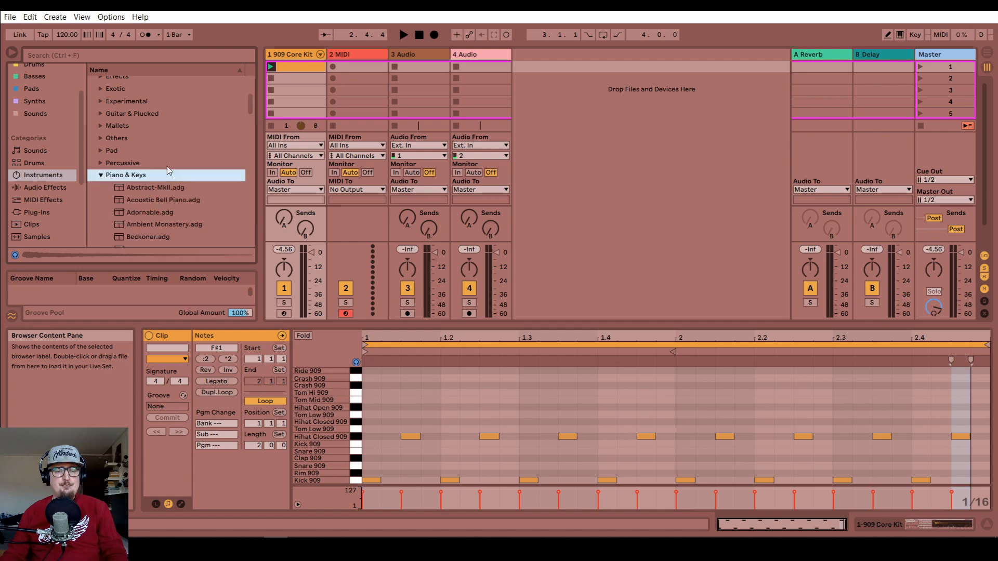
- Find the Grand Piano.adg preset among the piano presets and load it onto the second MIDI track
scroll(167, 167, "down", 5)
scroll(167, 166, "down", 12)
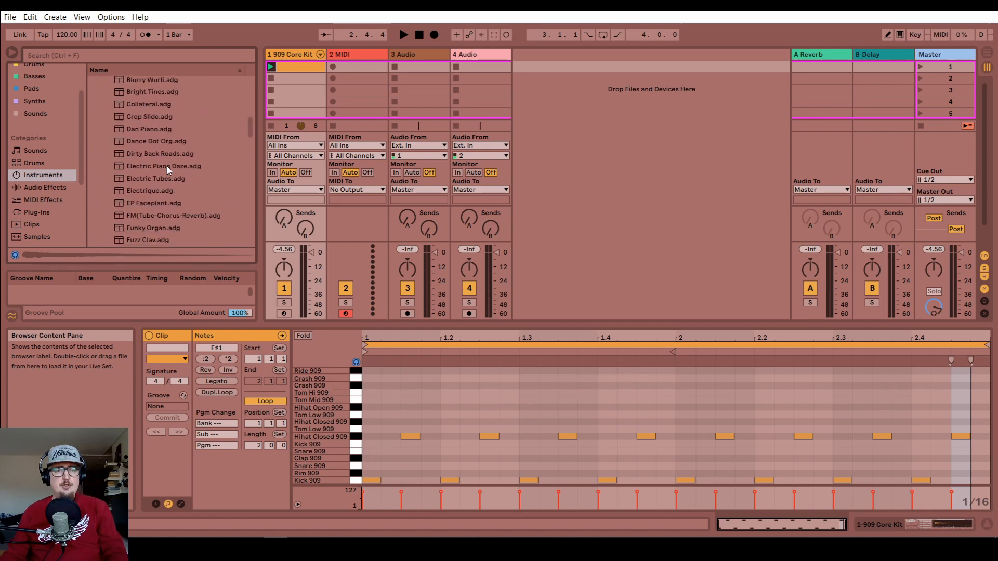
scroll(166, 167, "down", 8)
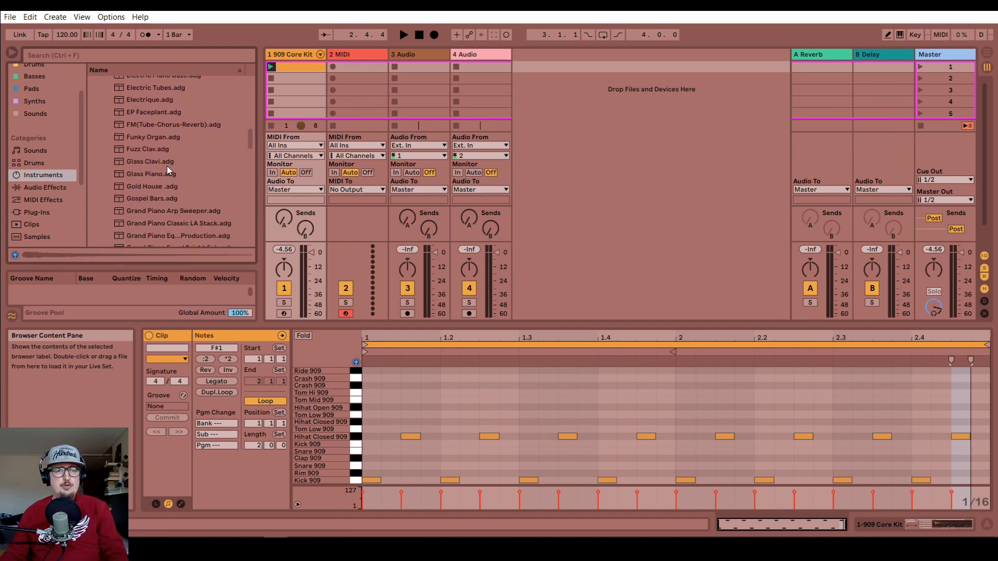
scroll(167, 167, "down", 15)
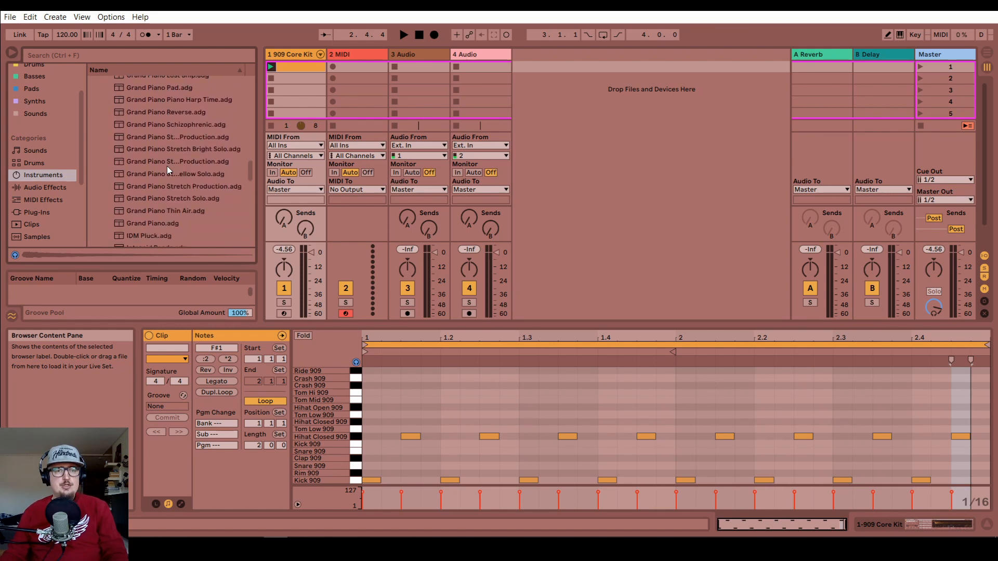
scroll(167, 166, "down", 2)
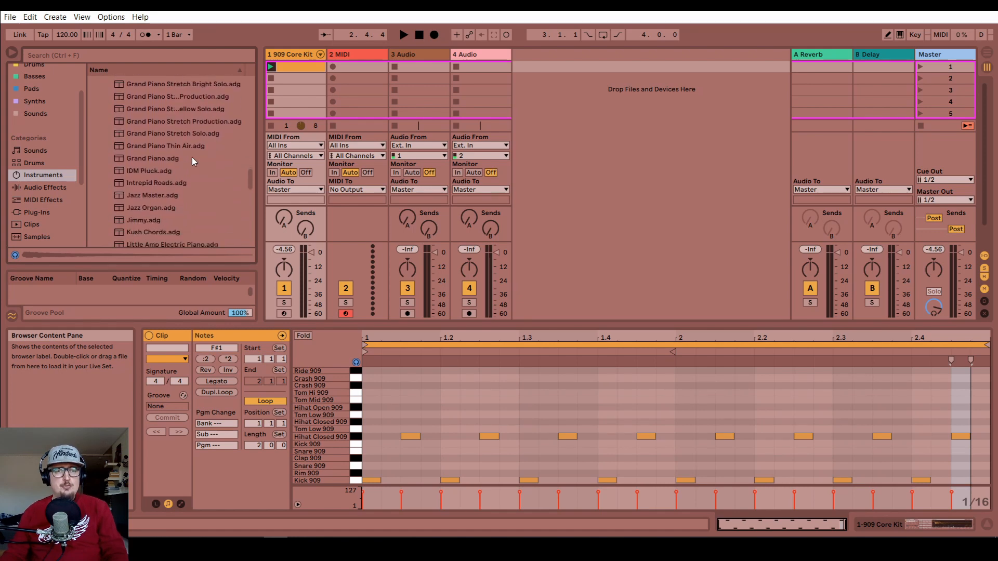
left_click(156, 159)
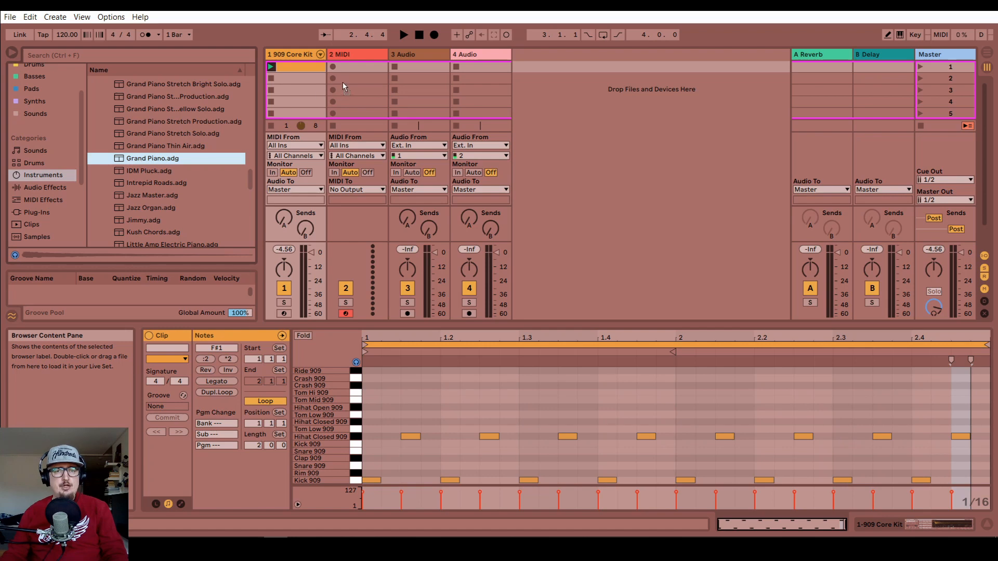
left_click_drag(353, 68, 354, 68)
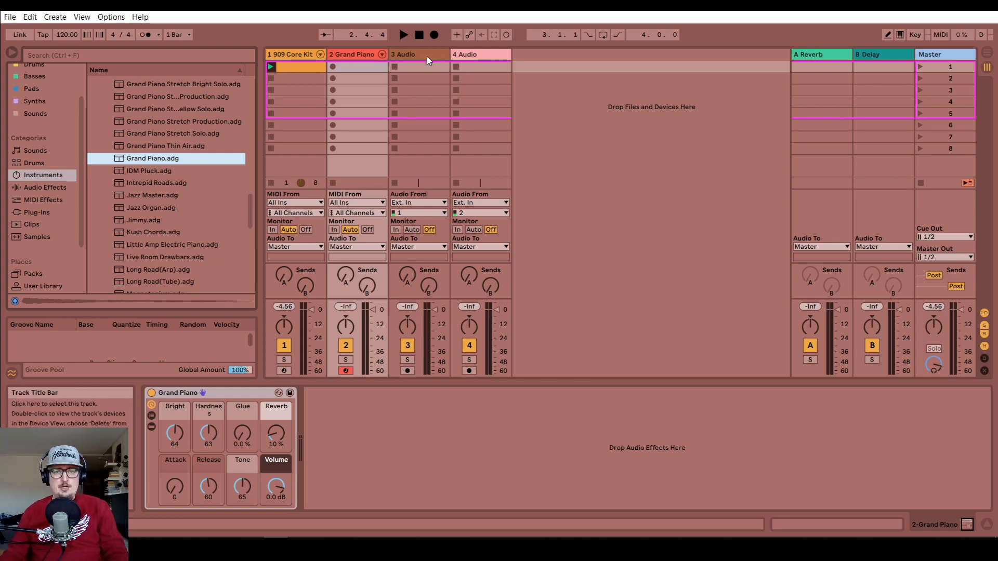
key("Right")
key("Right")
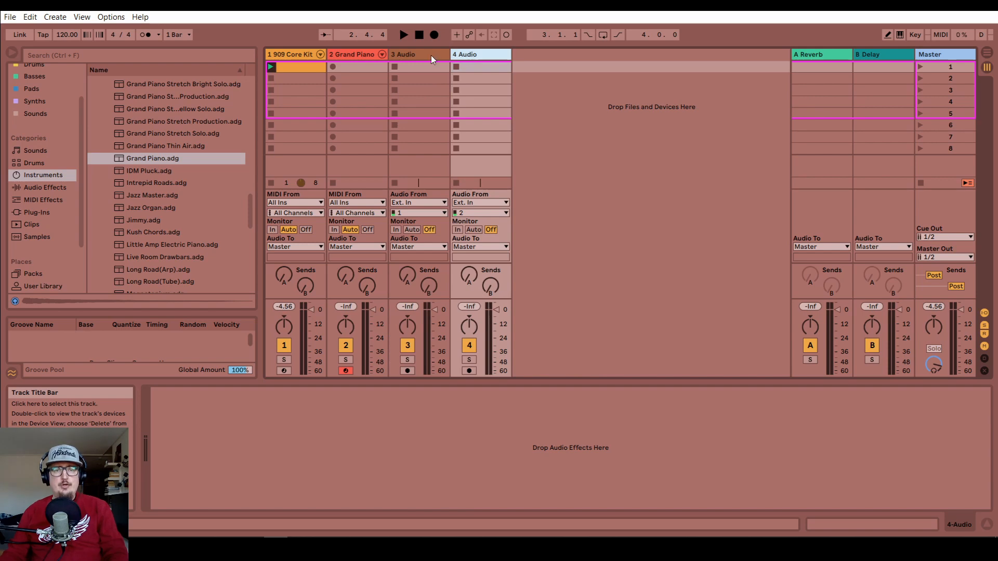
left_click(432, 55)
left_click(477, 54)
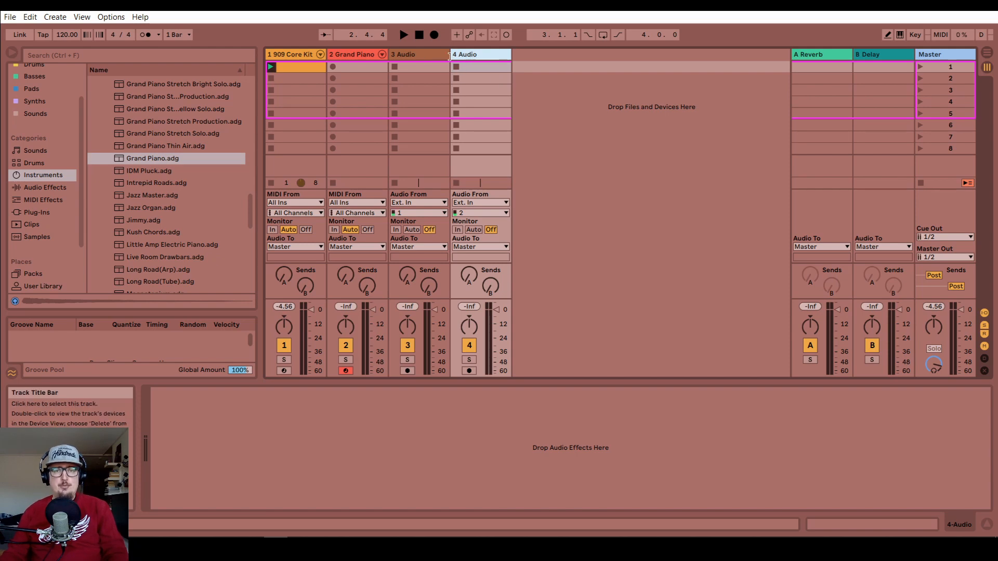
left_click(440, 56)
left_click(470, 57)
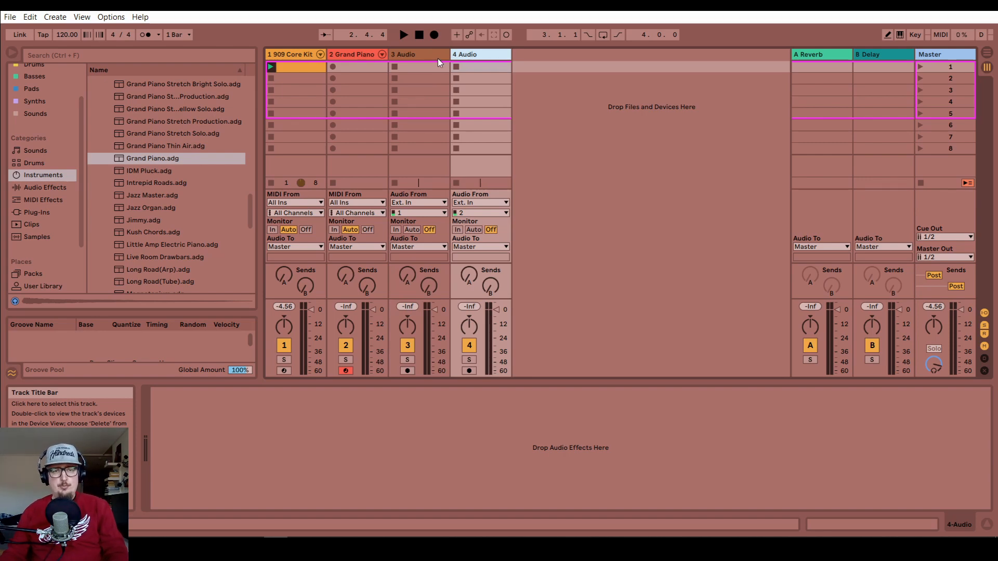
- Create an empty MIDI clip in the Grand Piano track's first slot and enlarge the note editor area
left_click(371, 58)
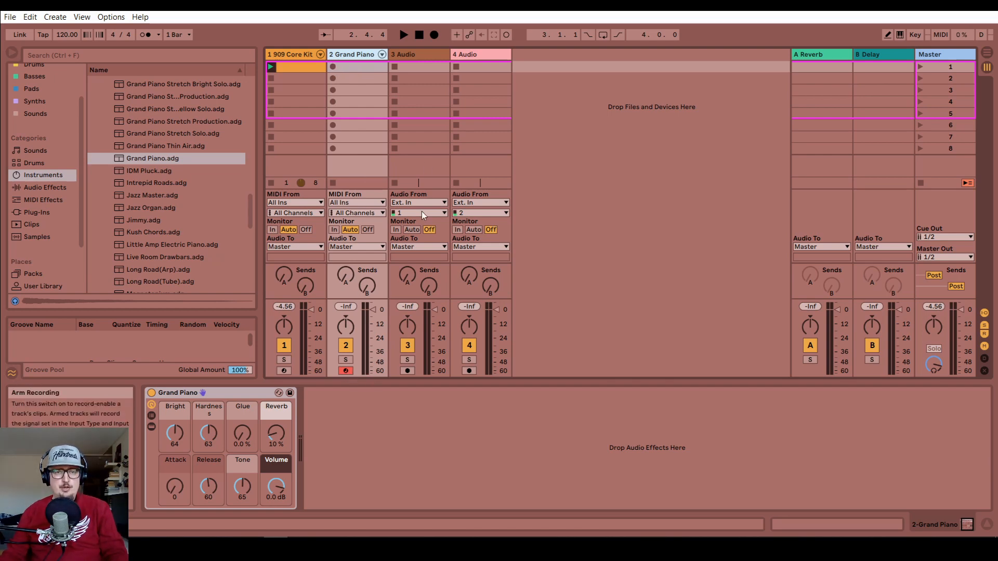
double_click(352, 66)
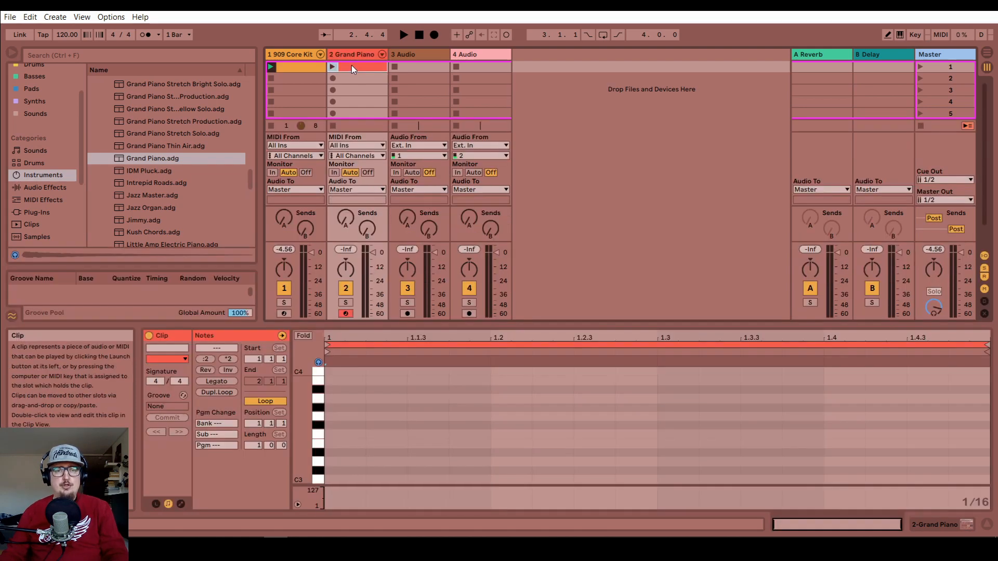
left_click_drag(450, 324, 450, 226)
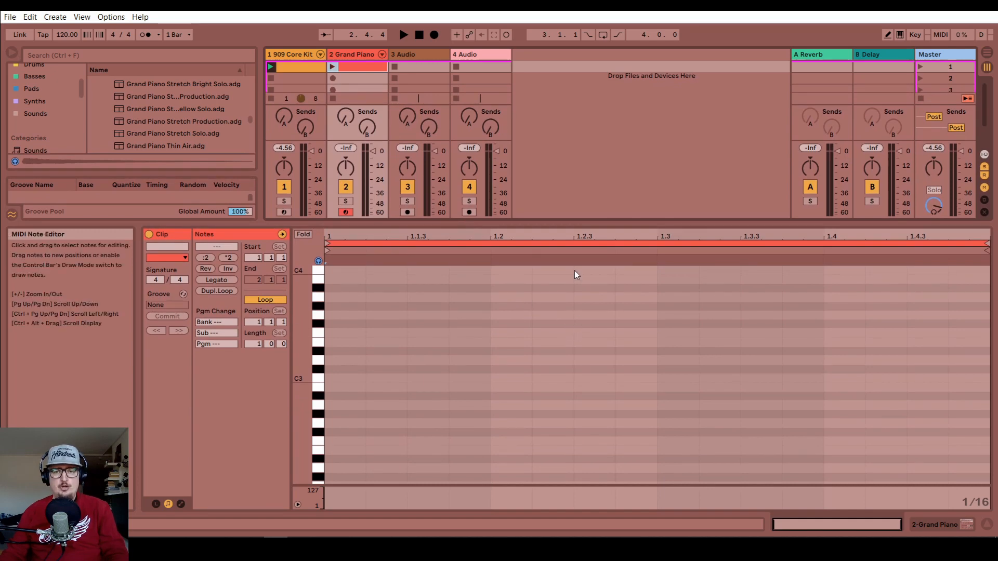
- Set the piano clip's fixed grid to 1/4 and its loop length to 2 bars
right_click(571, 345)
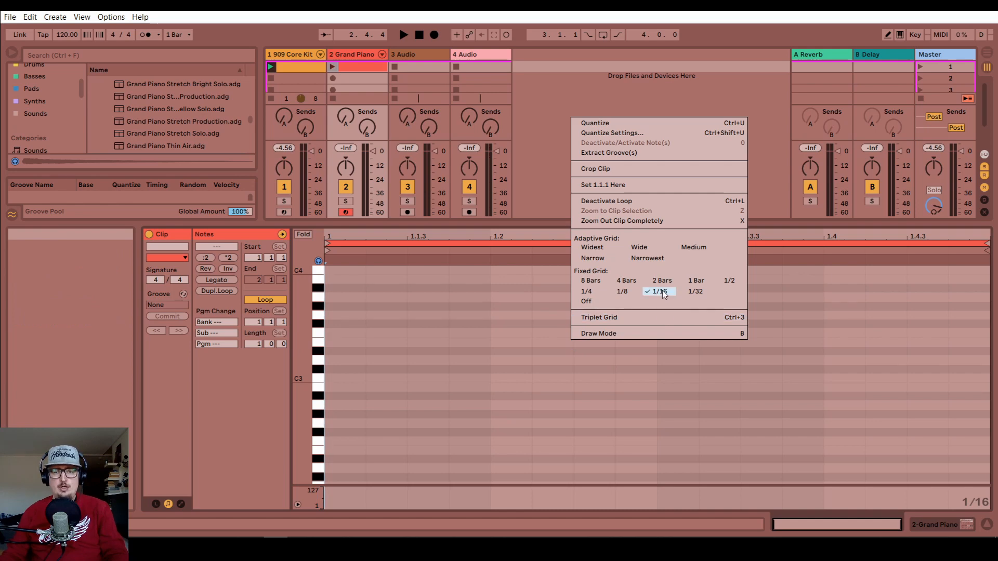
left_click(589, 292)
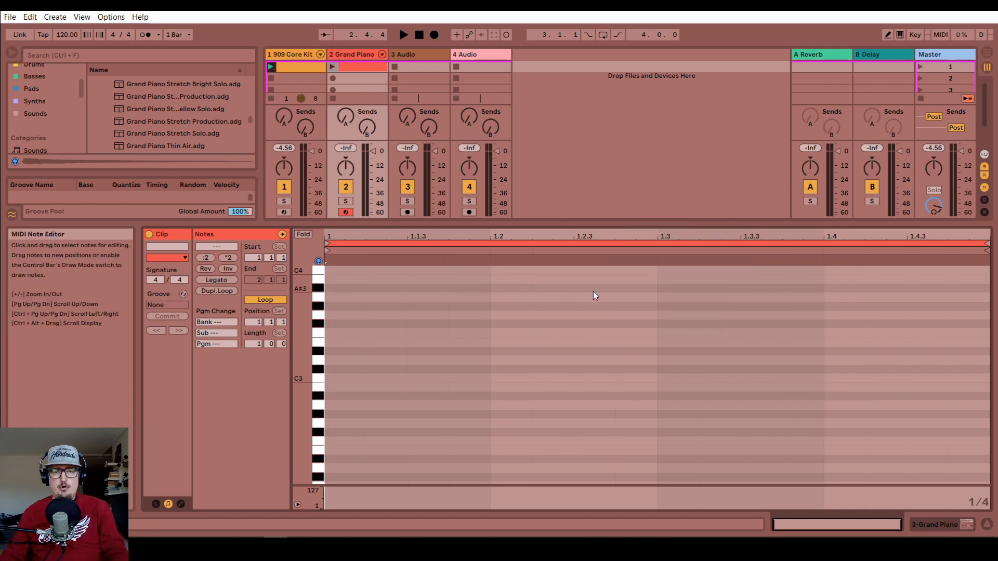
left_click(256, 344)
left_click_drag(257, 344, 256, 337)
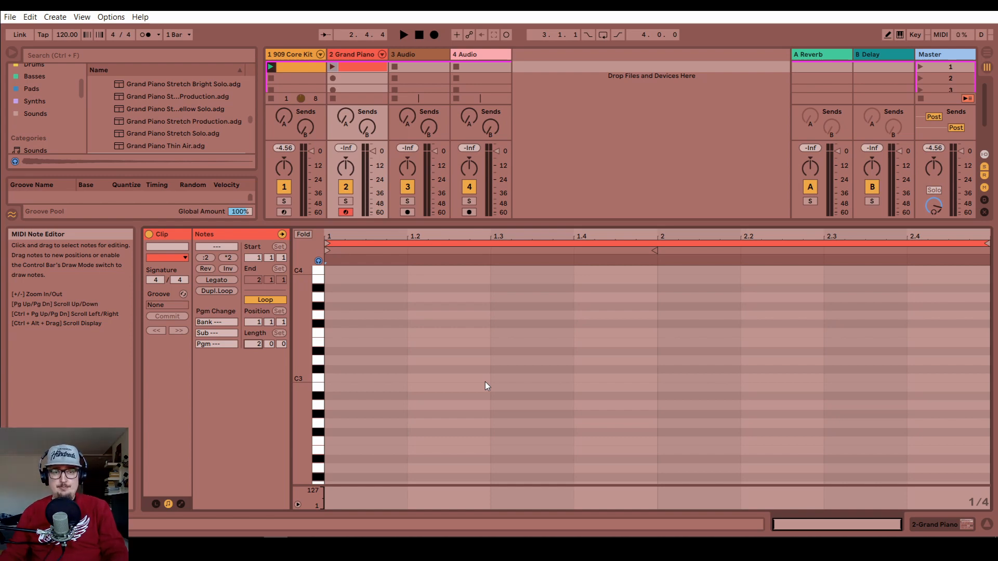
- Add quarter-note A2, C3 and E3 on the first beat of the piano clip to form a chord
double_click(354, 404)
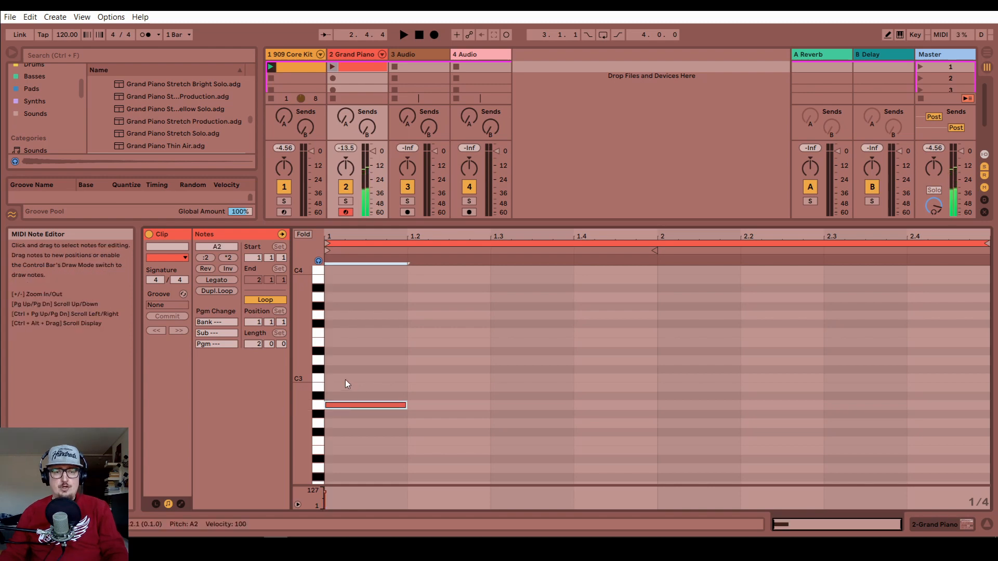
double_click(344, 378)
double_click(339, 342)
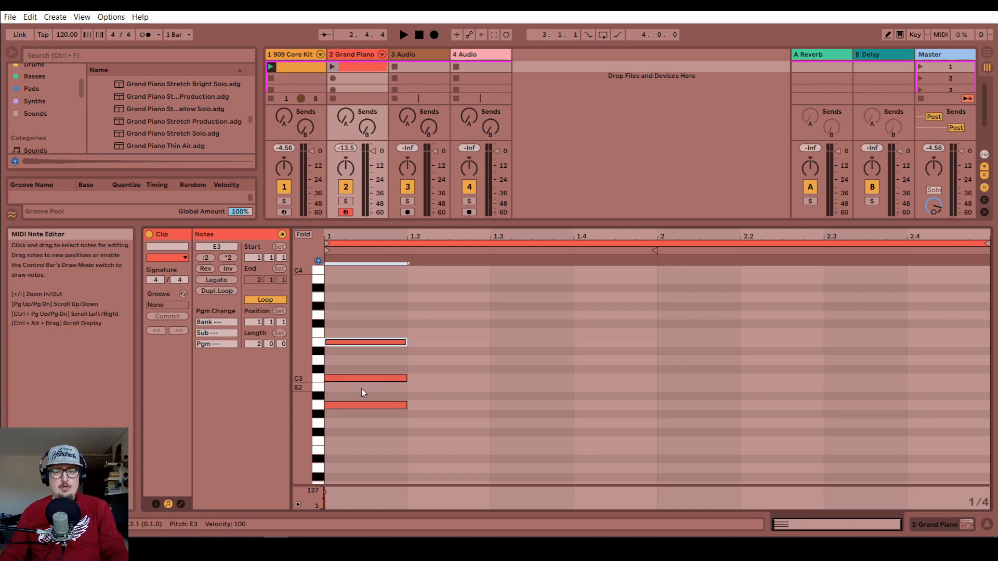
- Try a quarter-note A1 on the first beat below the chord and remove it again
scroll(392, 423, "down", 5)
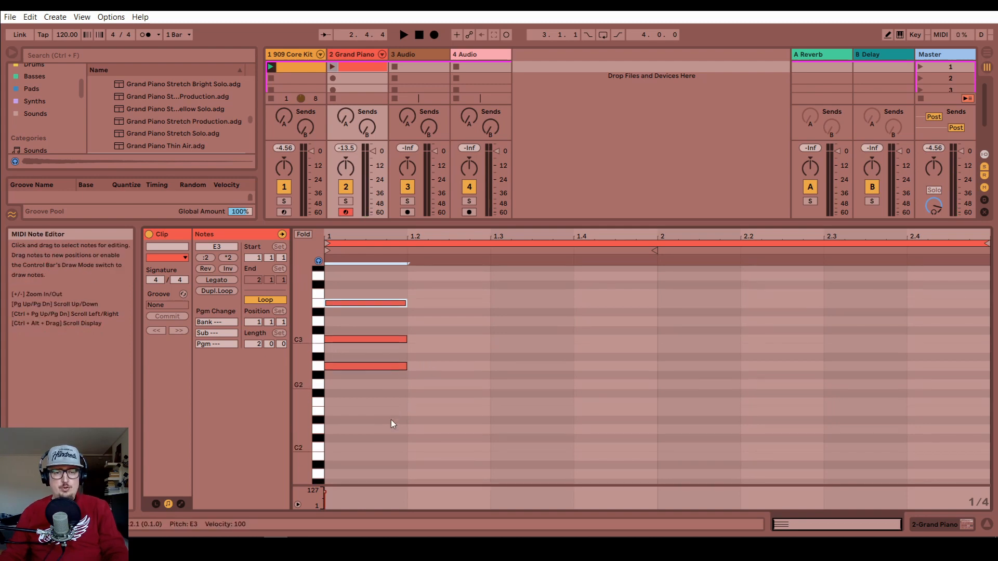
scroll(392, 424, "down", 1)
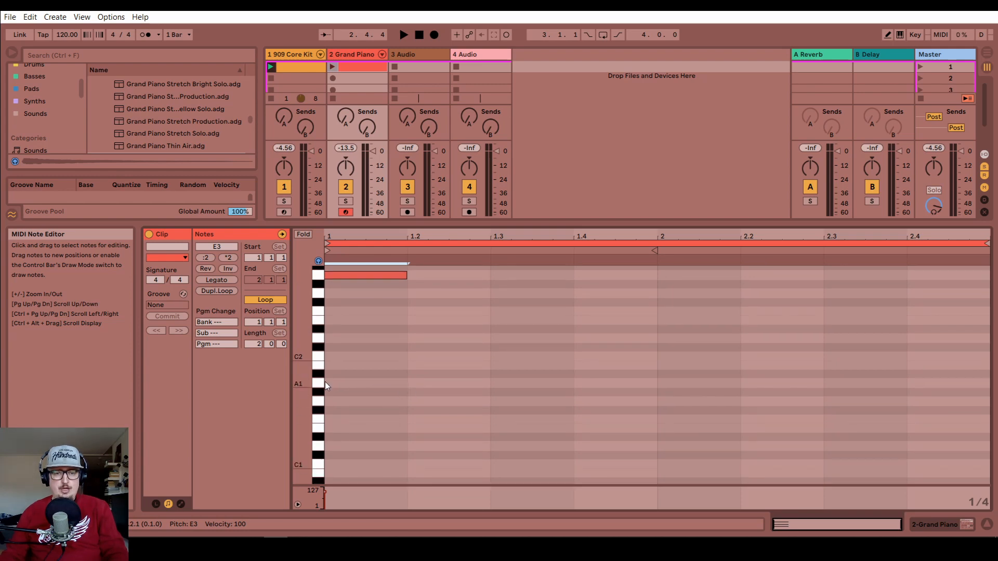
double_click(351, 385)
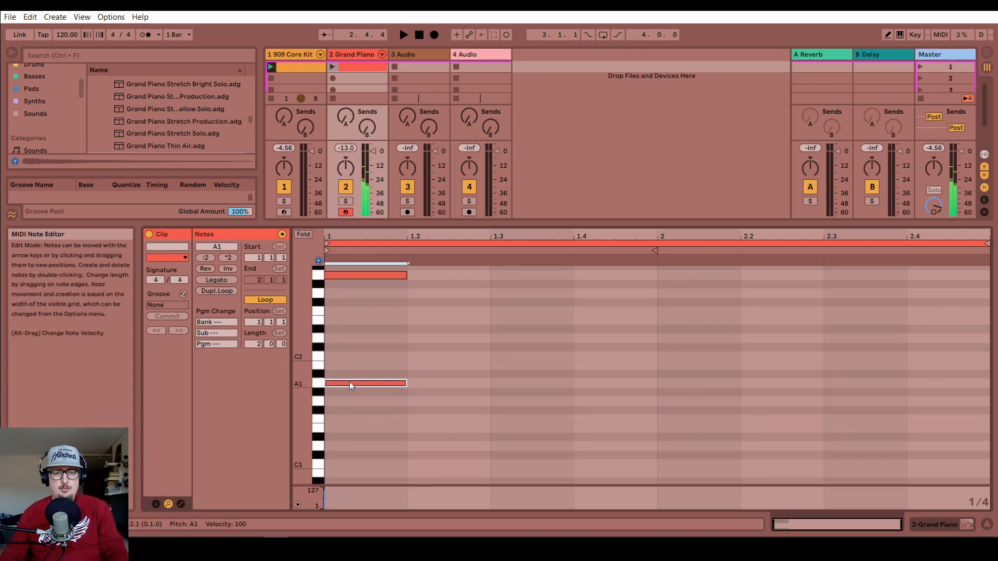
double_click(351, 384)
scroll(358, 382, "up", 4)
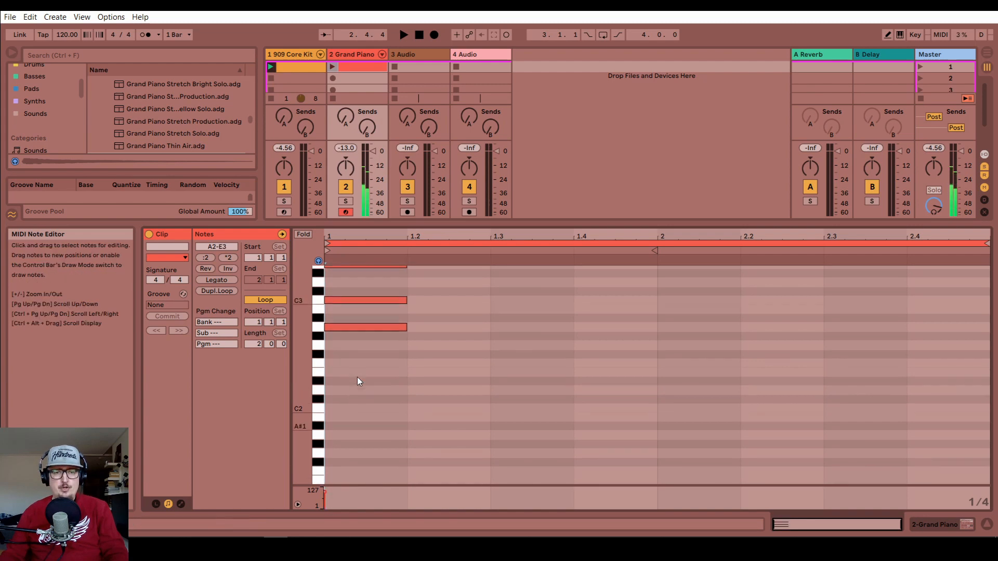
scroll(358, 382, "up", 4)
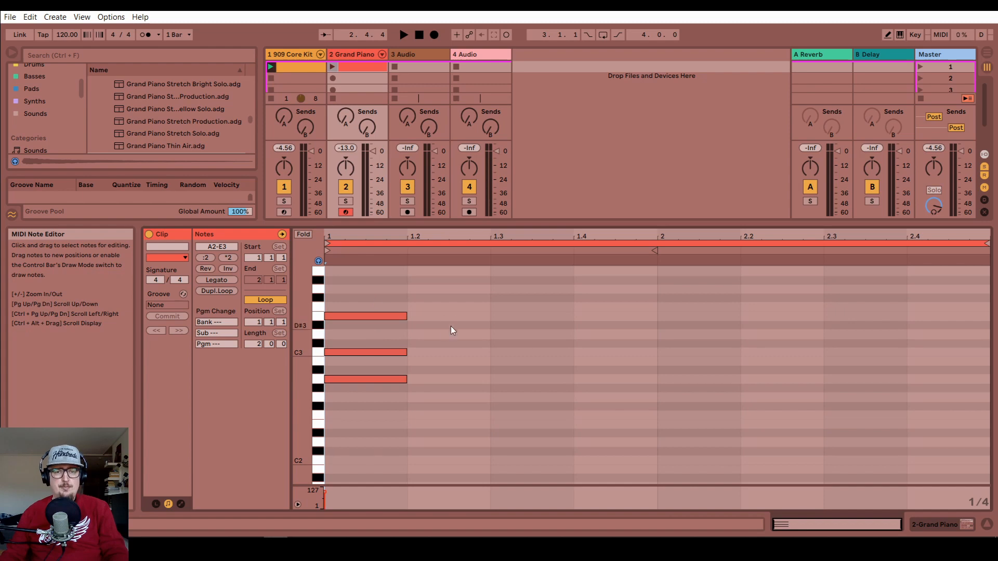
- Play the piano clip together with the drum clip to listen to the chord over the beat
left_click(332, 67)
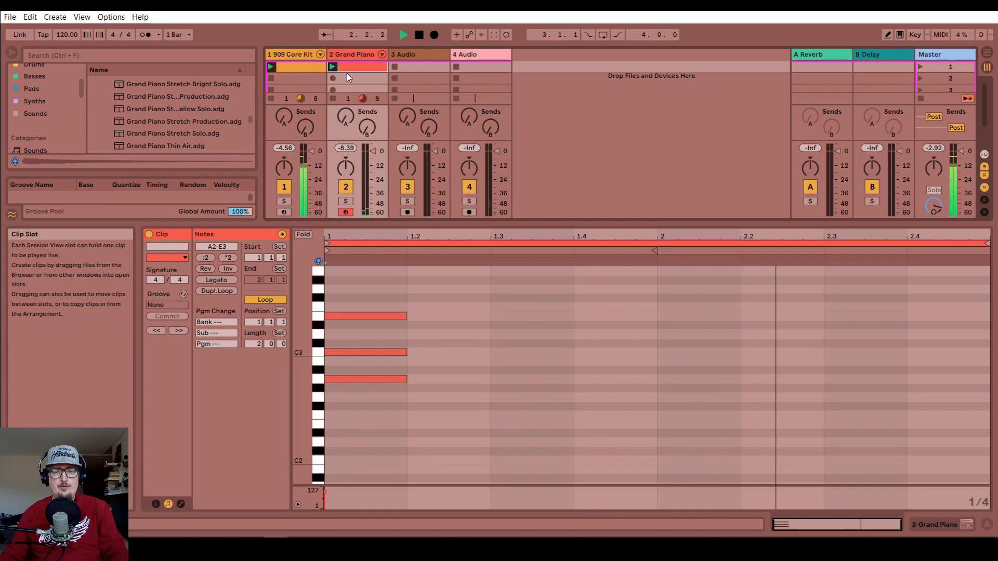
key("space")
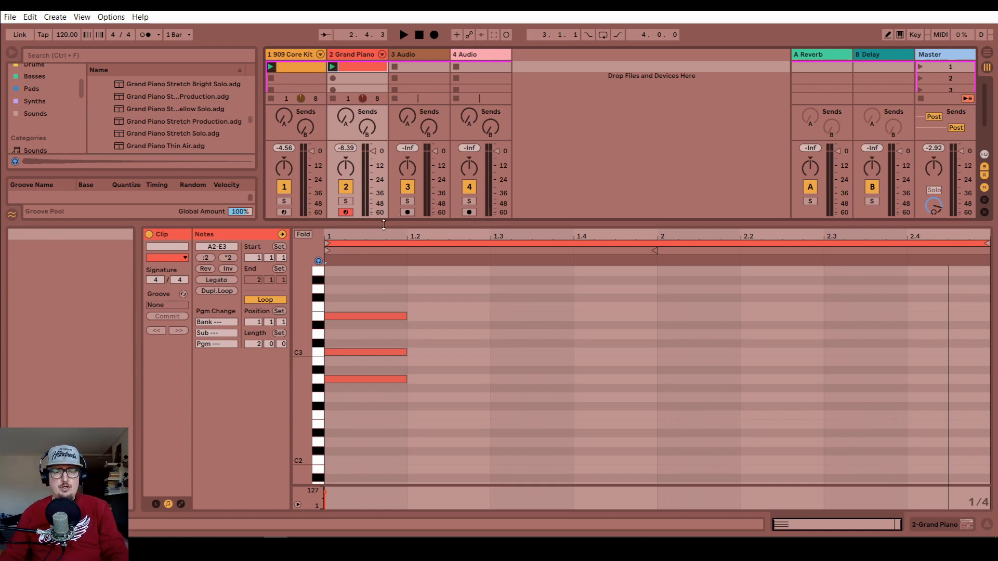
key("space")
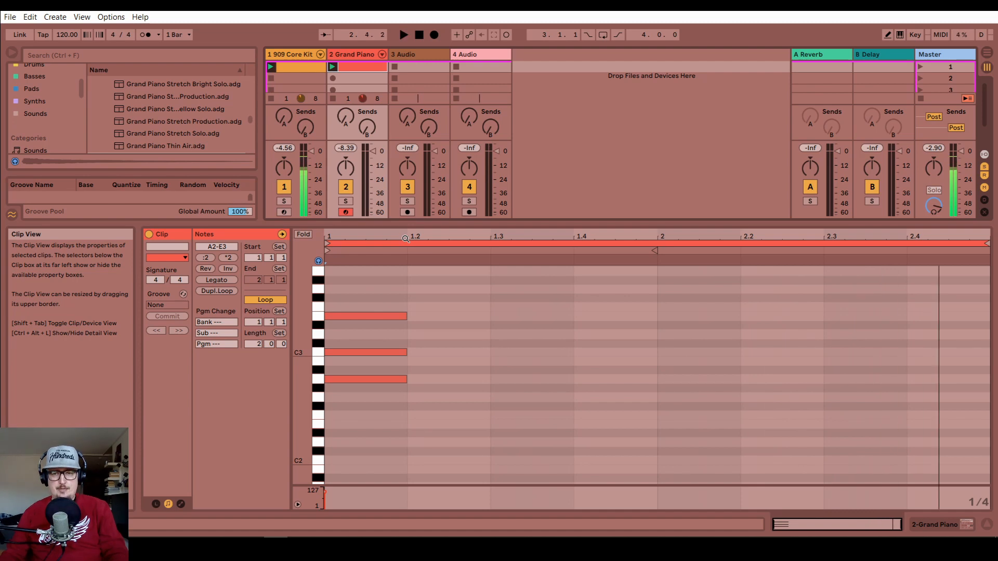
- Select the A2, C3 and E3 chord notes and lengthen them together to two beats, ending at 1.3
left_click(373, 291)
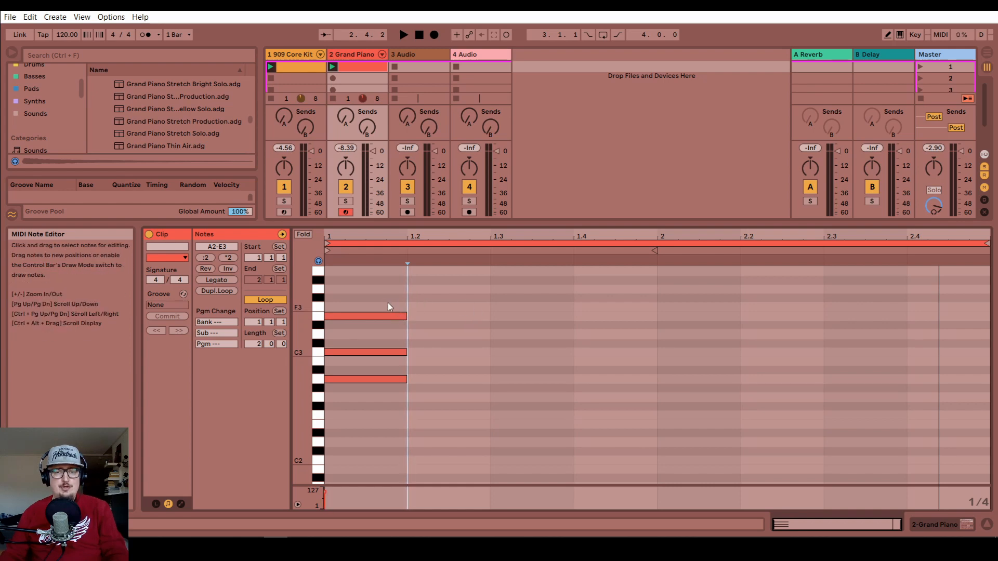
left_click_drag(386, 299, 385, 388)
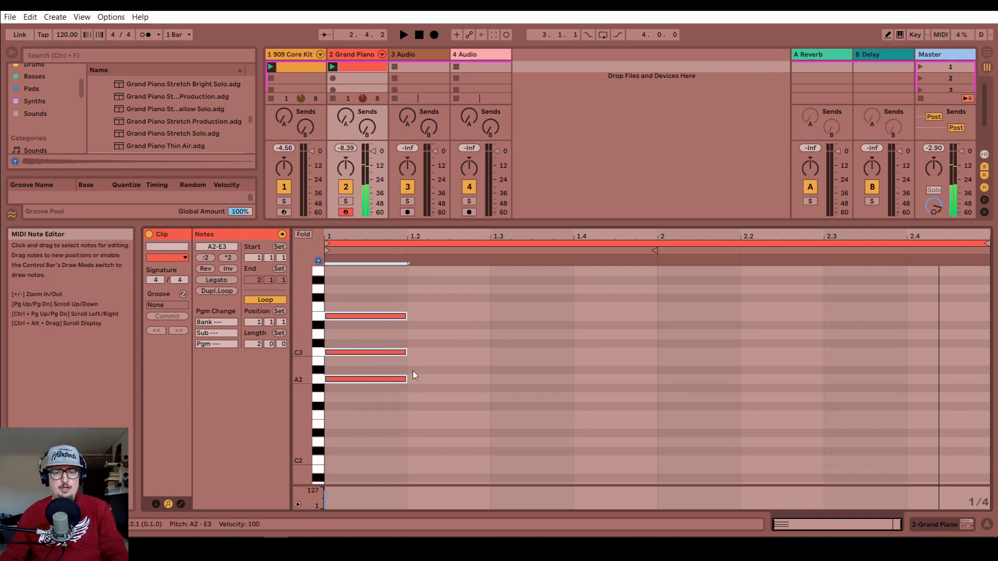
left_click(420, 363)
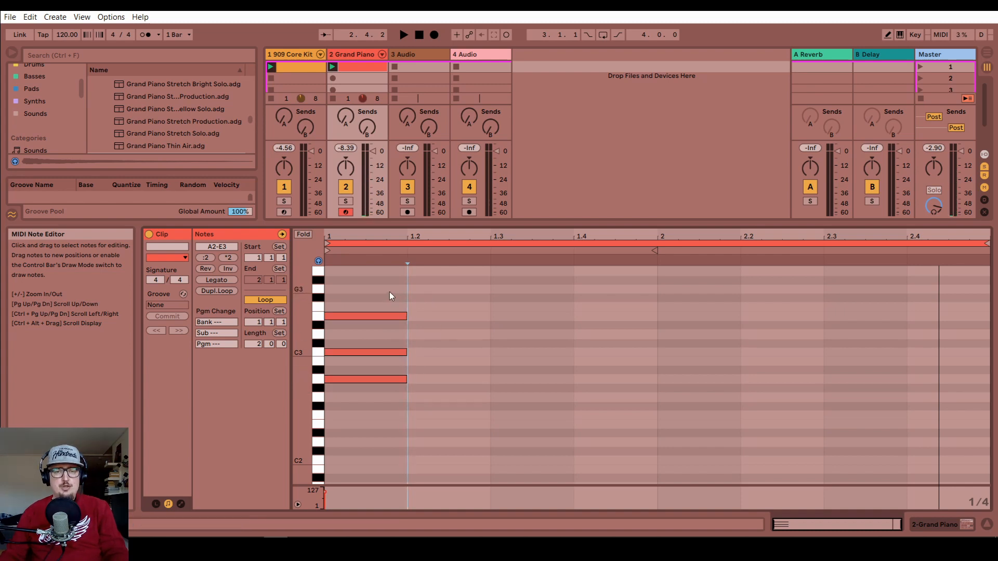
left_click_drag(381, 295, 478, 381)
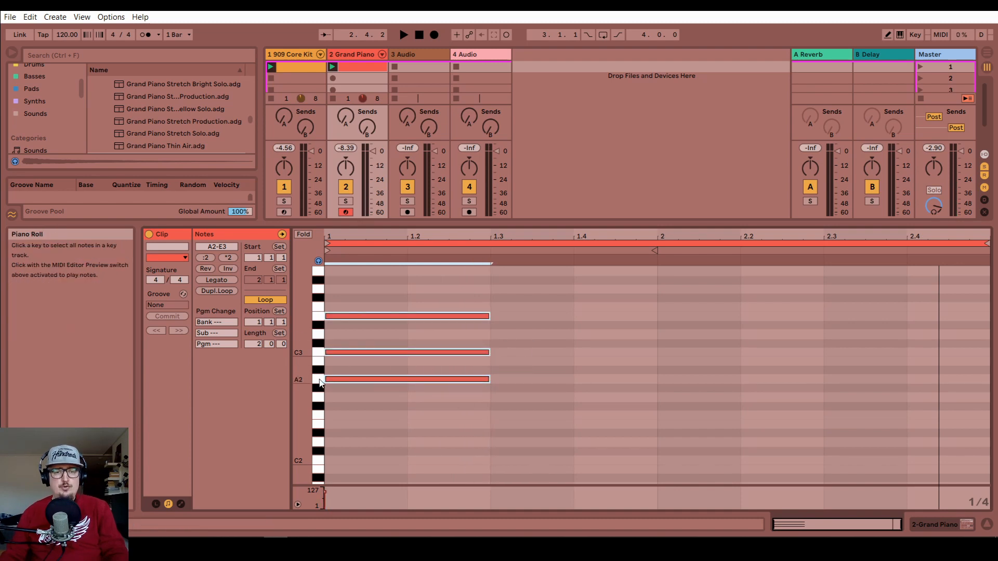
- Audition piano roll keys for the next chord root, and add a two-beat F2 note from 1.3 to bar 2
left_click(320, 383)
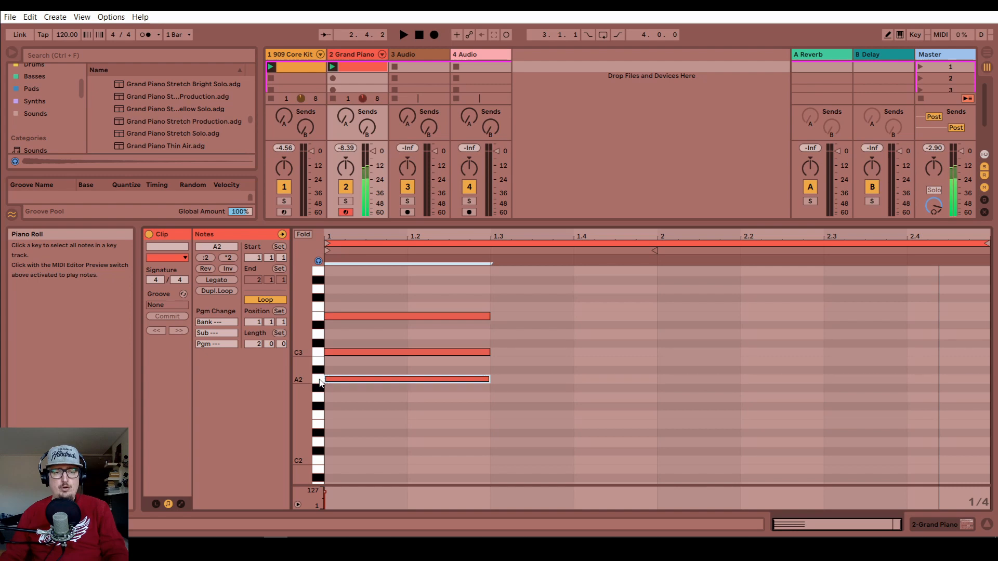
left_click(322, 405)
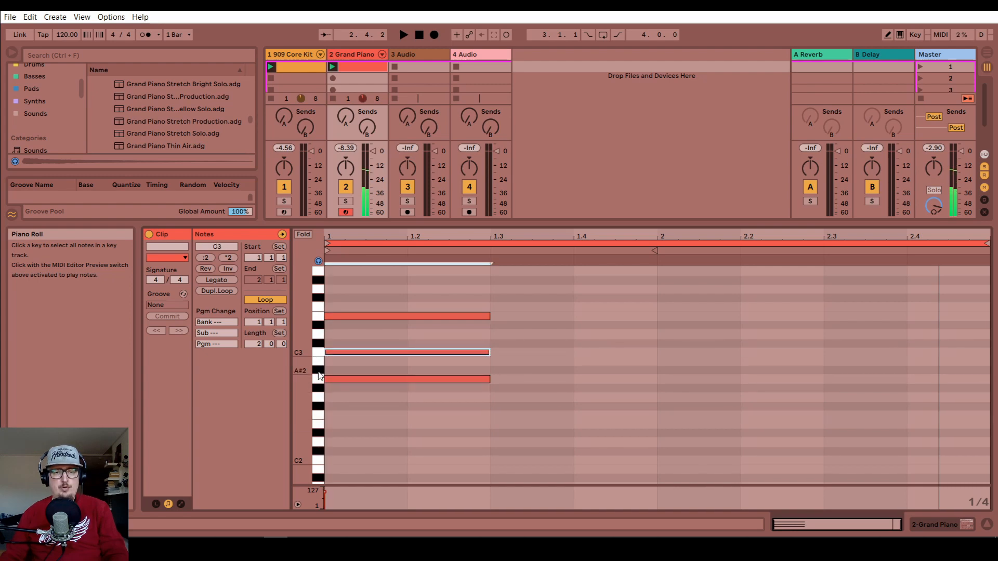
left_click(319, 398)
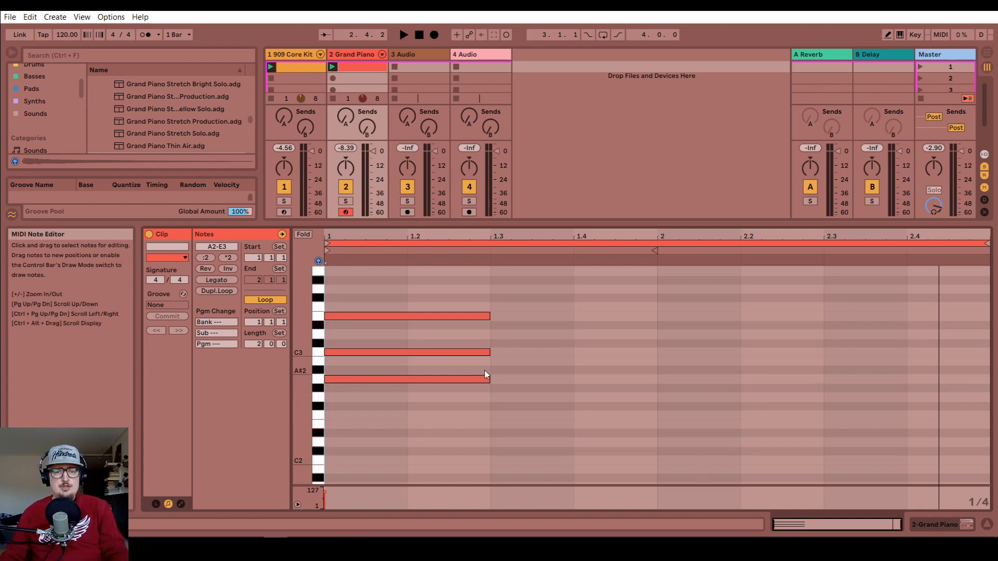
left_click(320, 379)
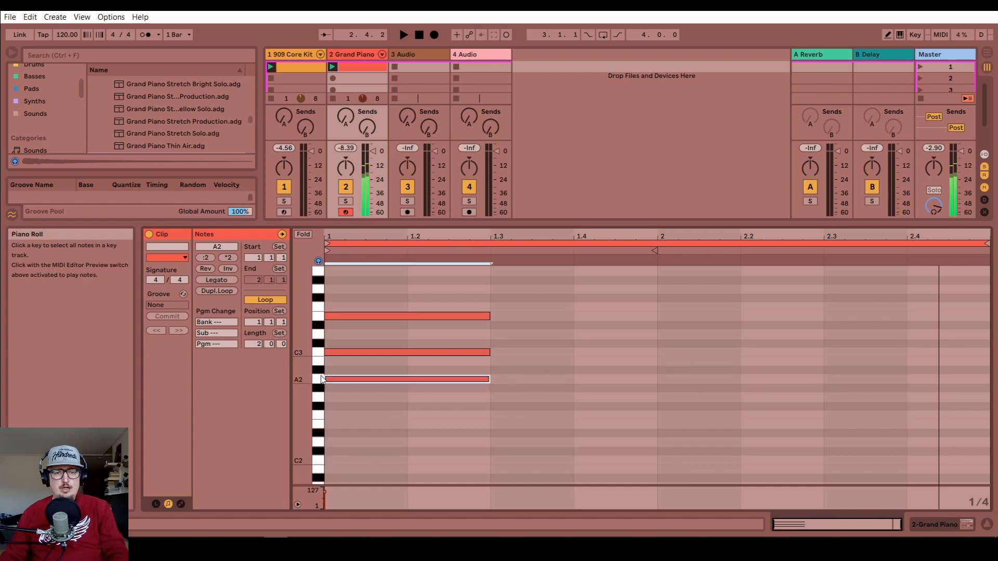
left_click(319, 413)
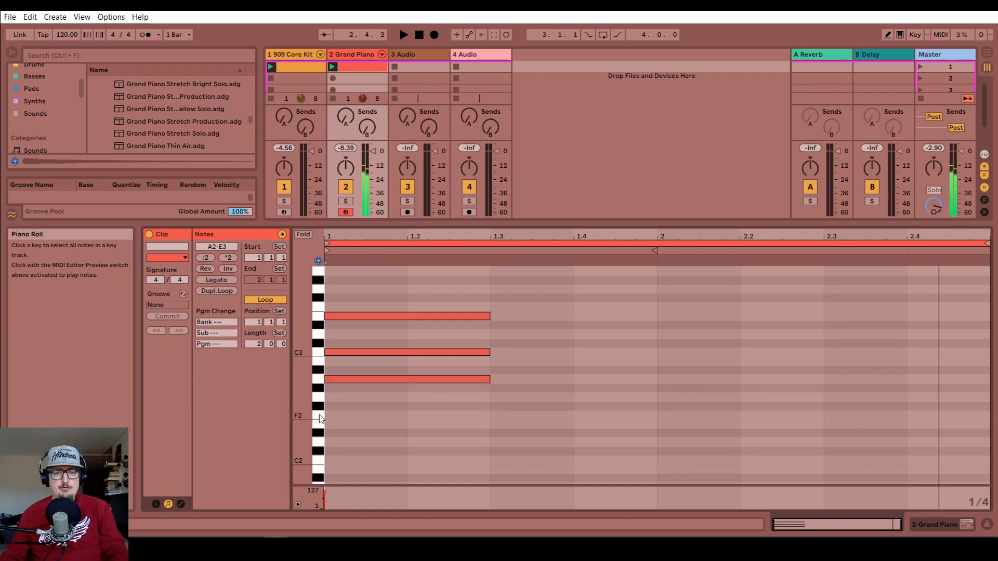
double_click(501, 415)
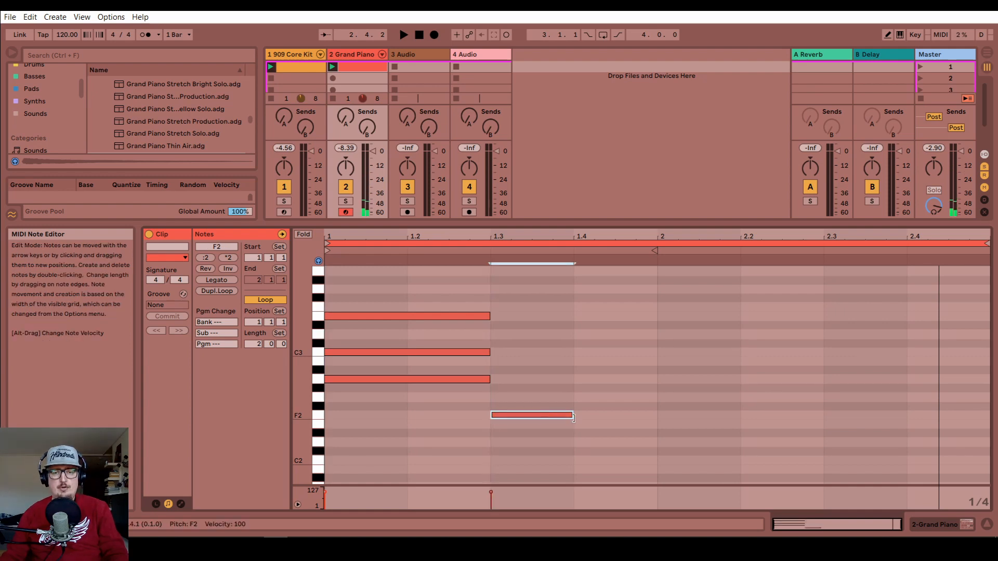
left_click_drag(571, 416, 645, 414)
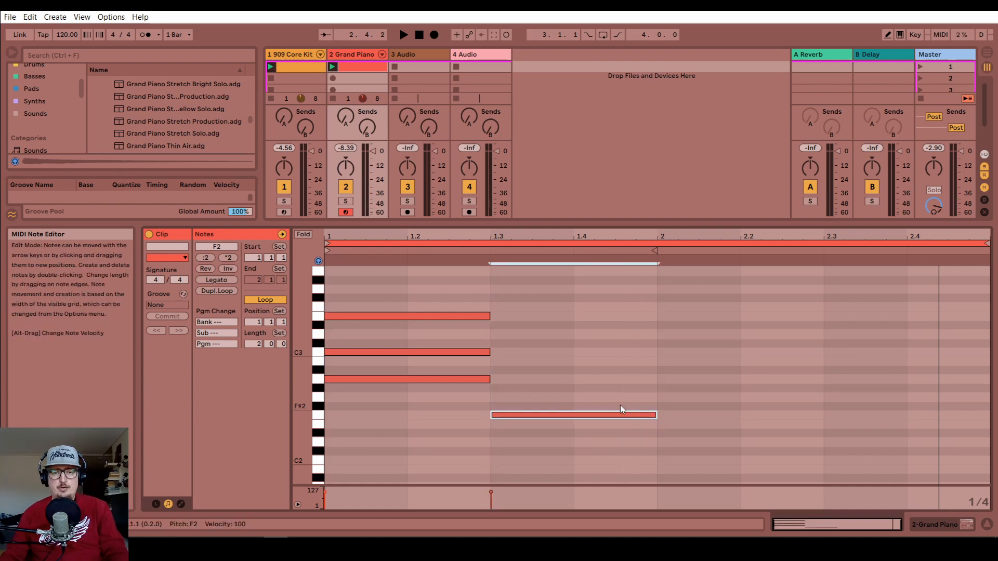
- Complete the second chord with two-beat A2 and C3 notes above the F2 from 1.3, and play the clips back
left_click(320, 416)
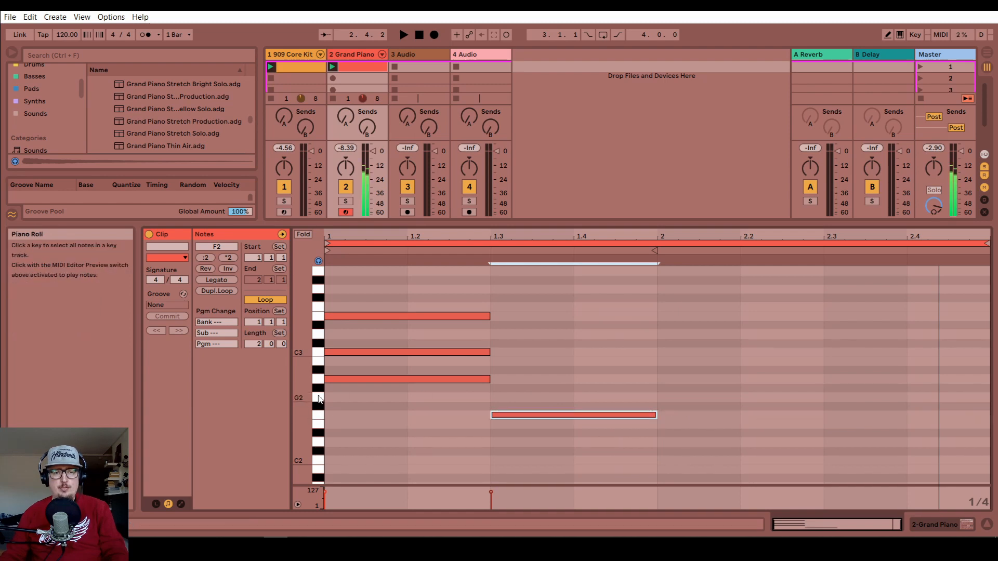
left_click(320, 380)
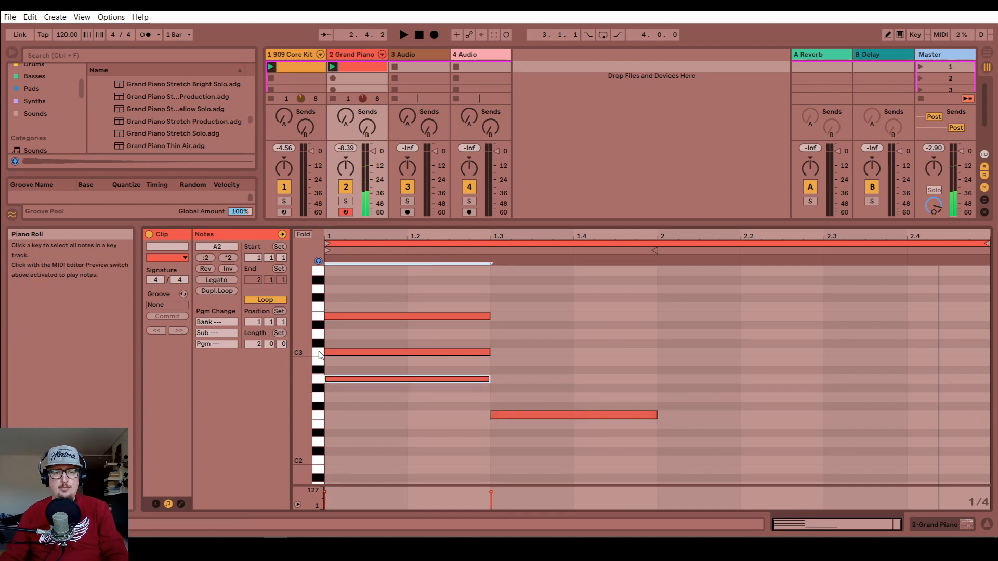
left_click(320, 353)
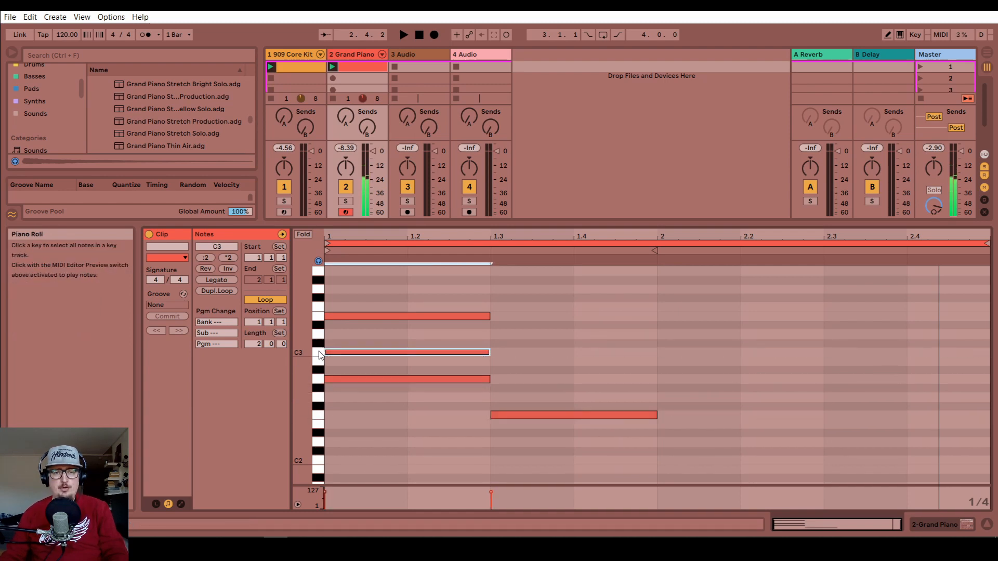
double_click(501, 378)
double_click(501, 351)
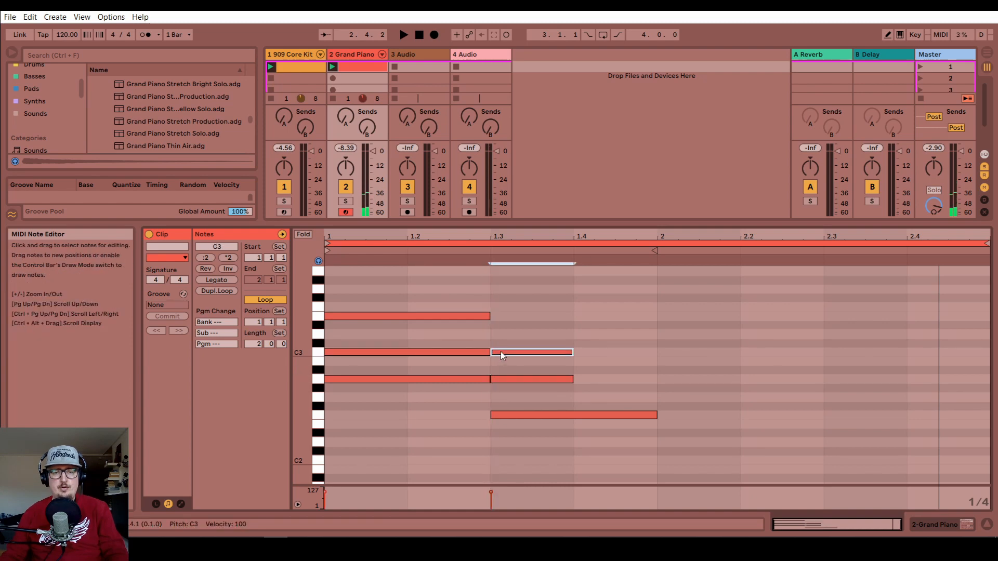
left_click_drag(572, 352, 656, 352)
left_click_drag(572, 379, 656, 379)
key("space")
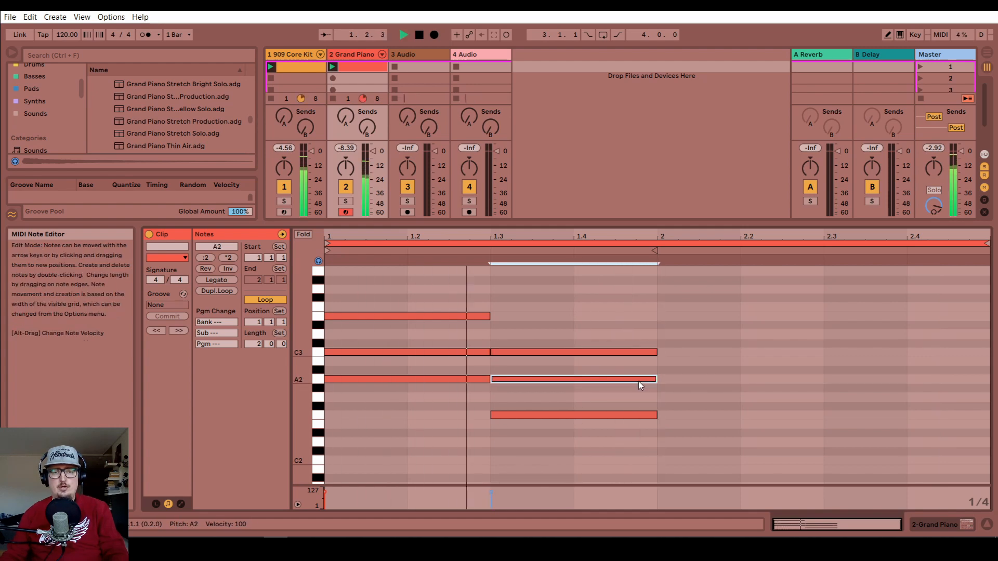
key("space")
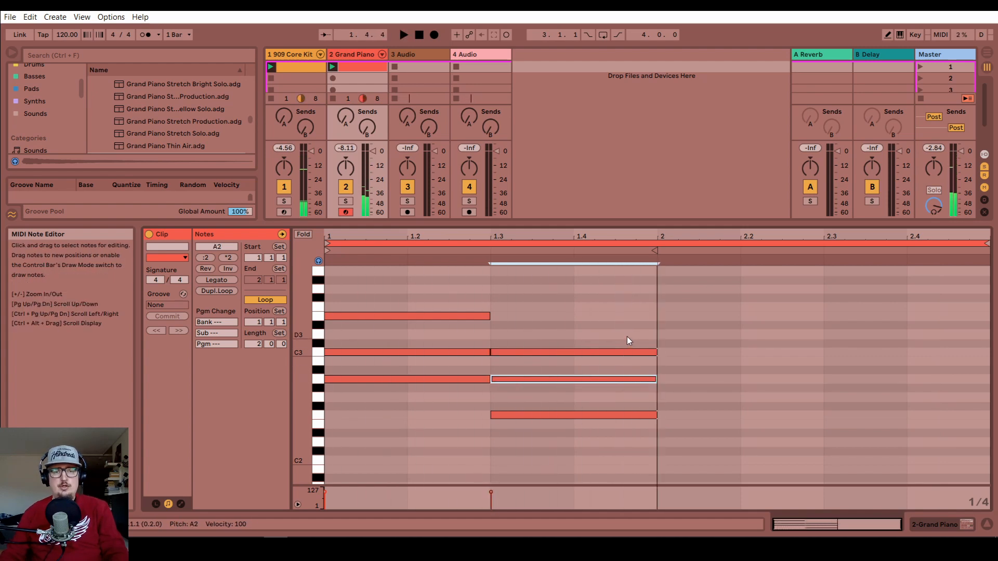
- Add quarter-note C3, E3 and G3 at the start of bar 2 to form the third chord
scroll(544, 340, "up", 1)
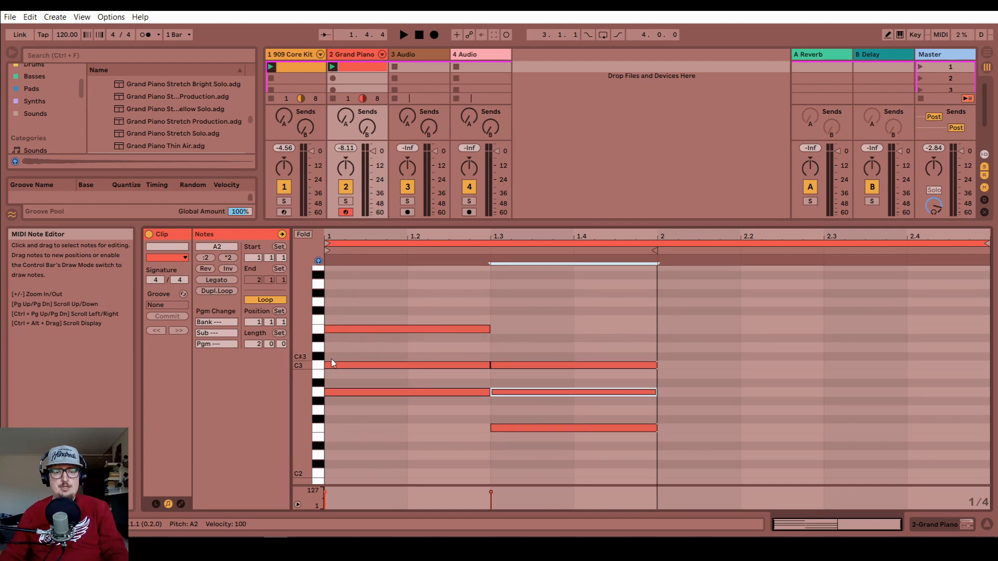
double_click(675, 363)
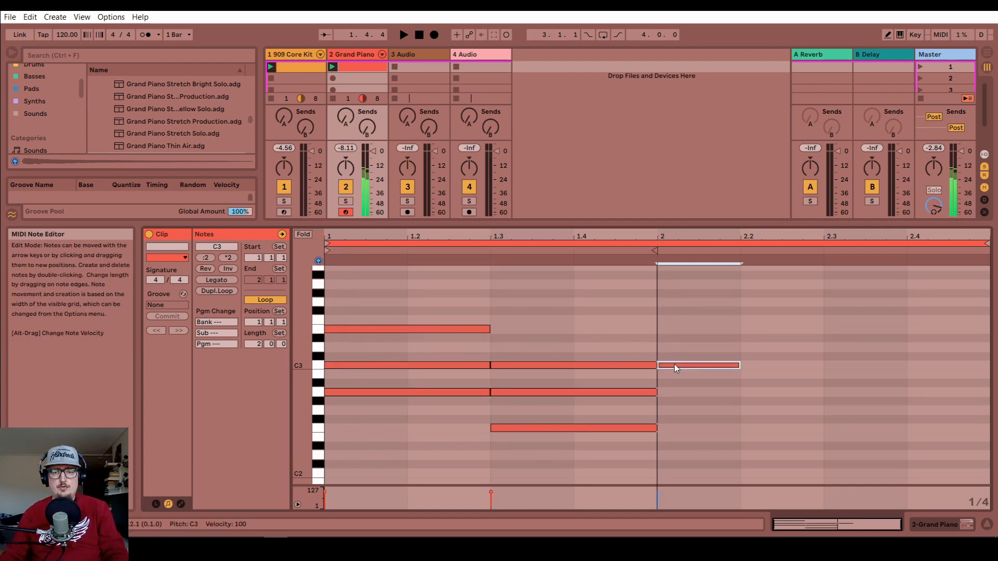
left_click(674, 330)
double_click(674, 329)
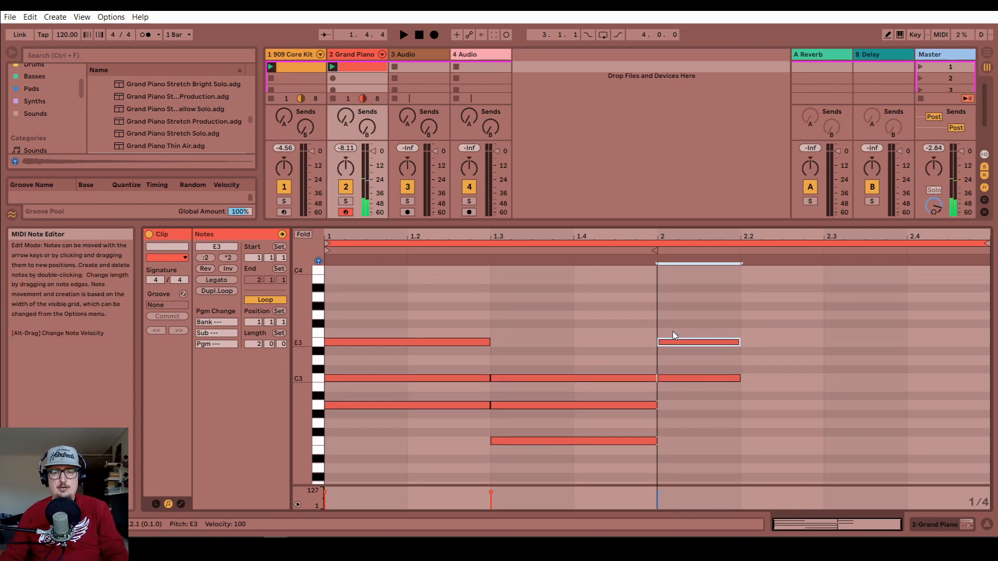
left_click(320, 300)
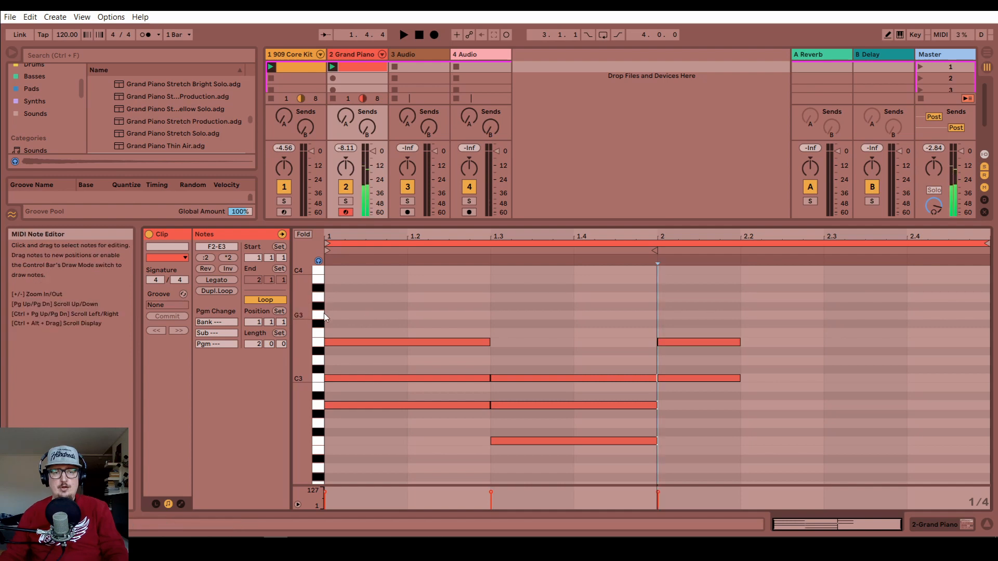
double_click(665, 315)
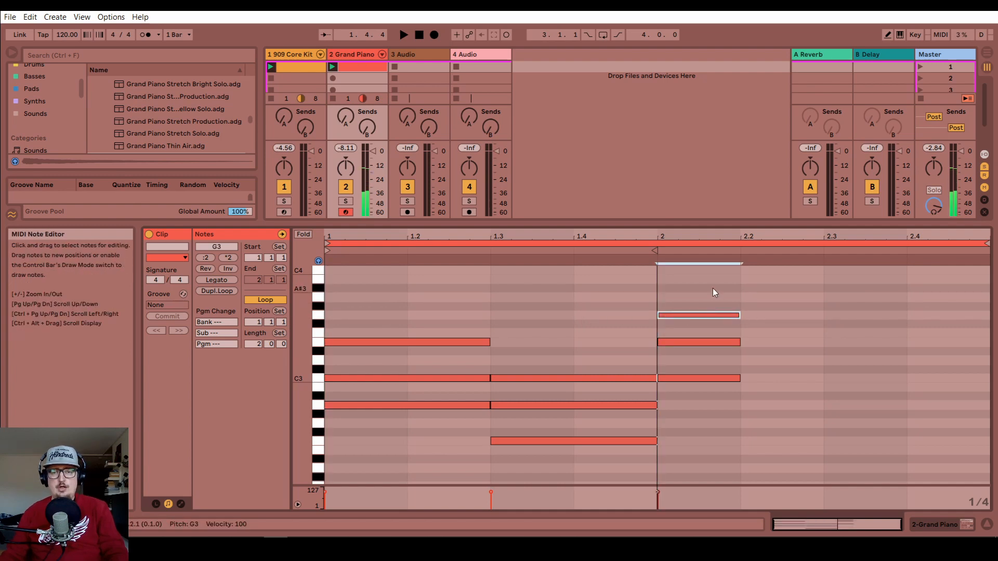
- Lengthen the C3, E3 and G3 chord notes together to two beats, ending at 2.3, and play the clips back
left_click_drag(712, 288, 706, 419)
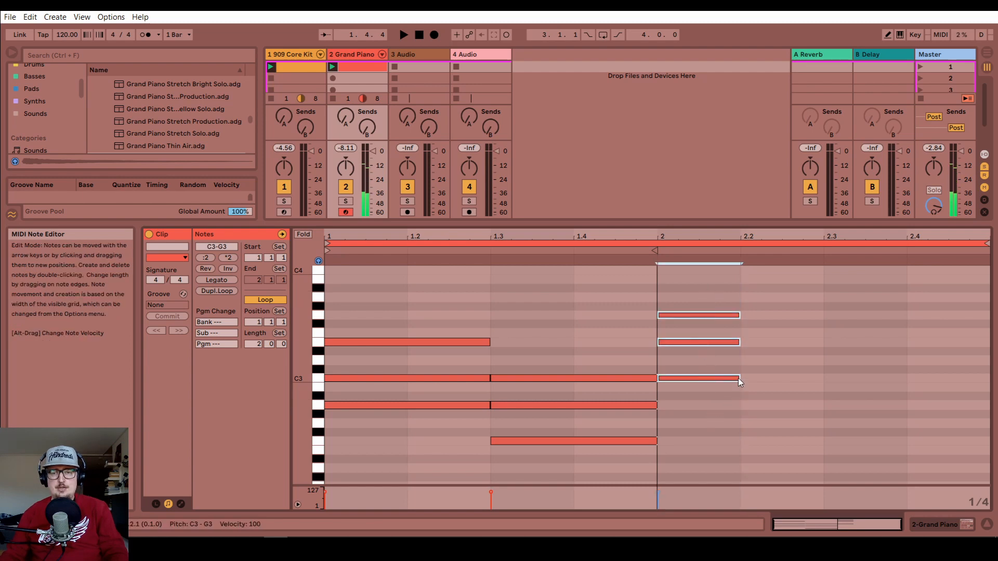
left_click_drag(738, 378, 823, 379)
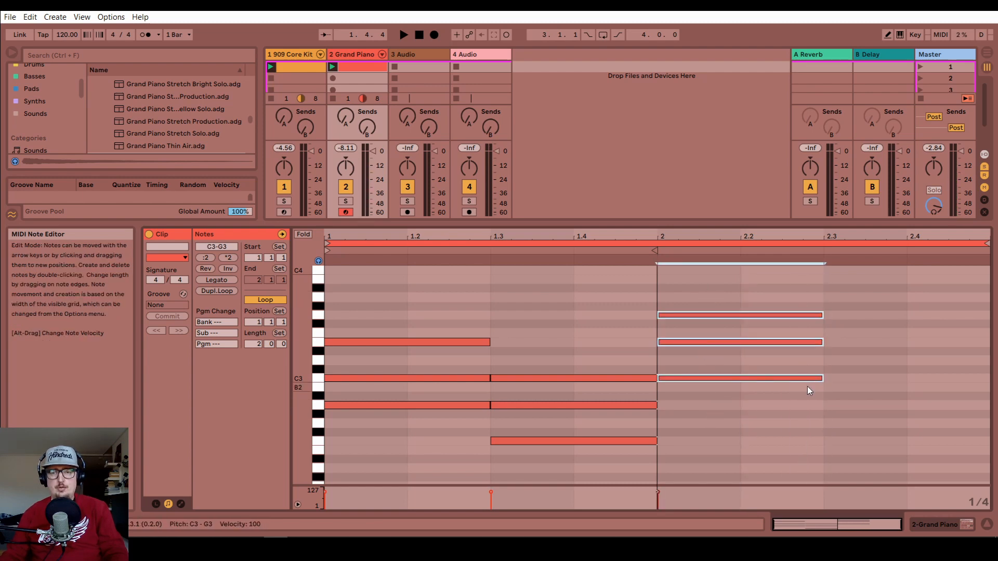
key("space")
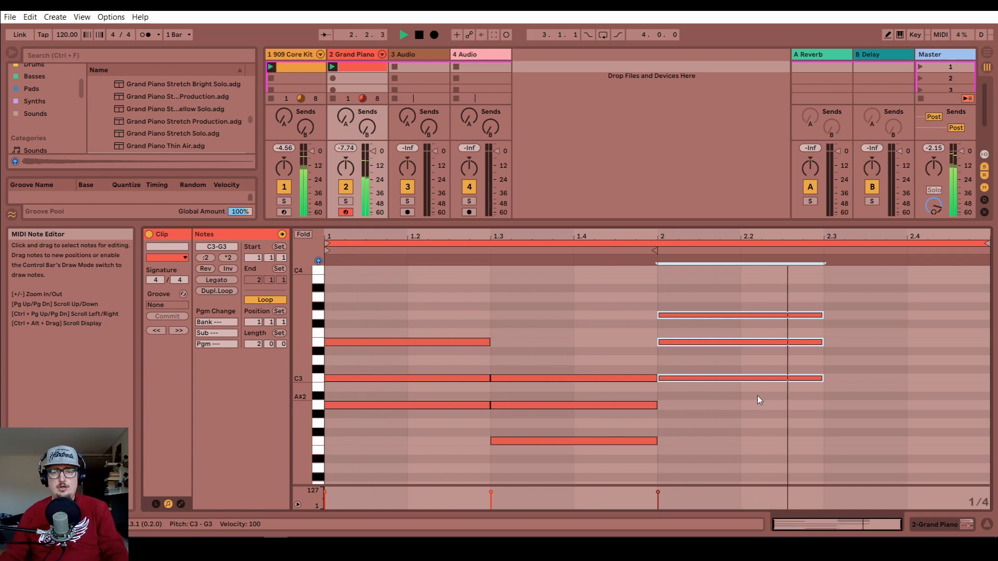
key("space")
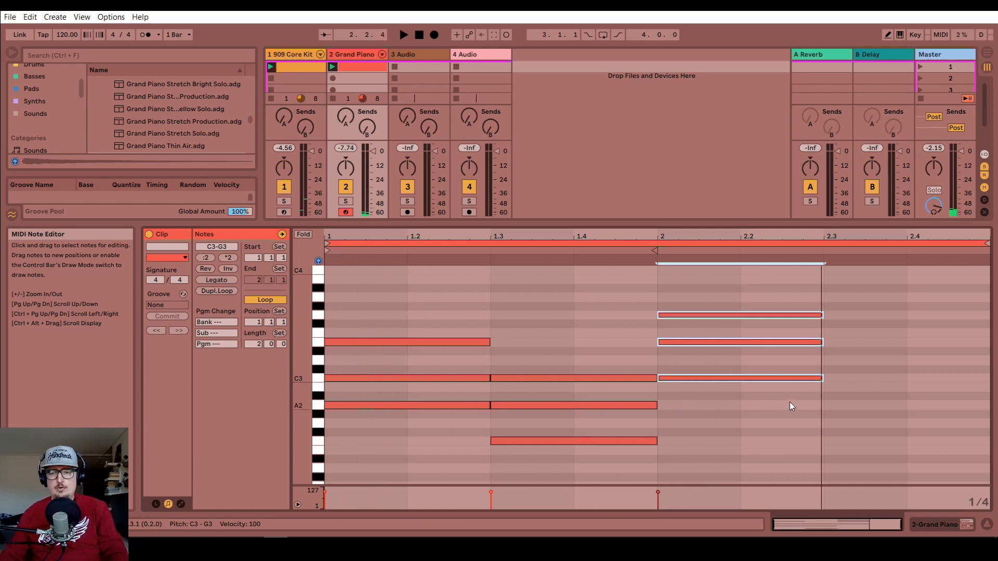
- Add quarter-note G2, B2 and D3 at 2.3 to form the fourth chord
double_click(836, 423)
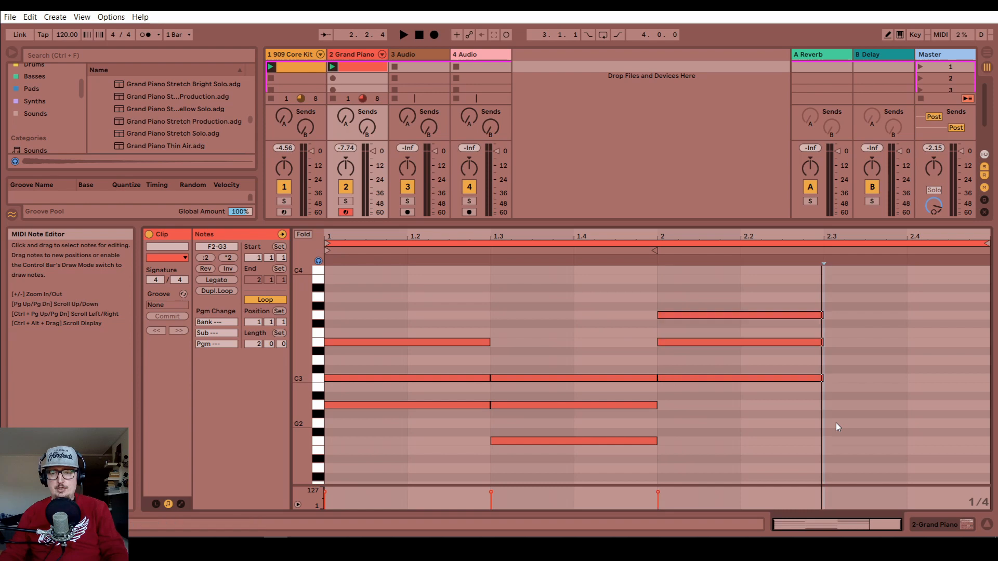
double_click(839, 388)
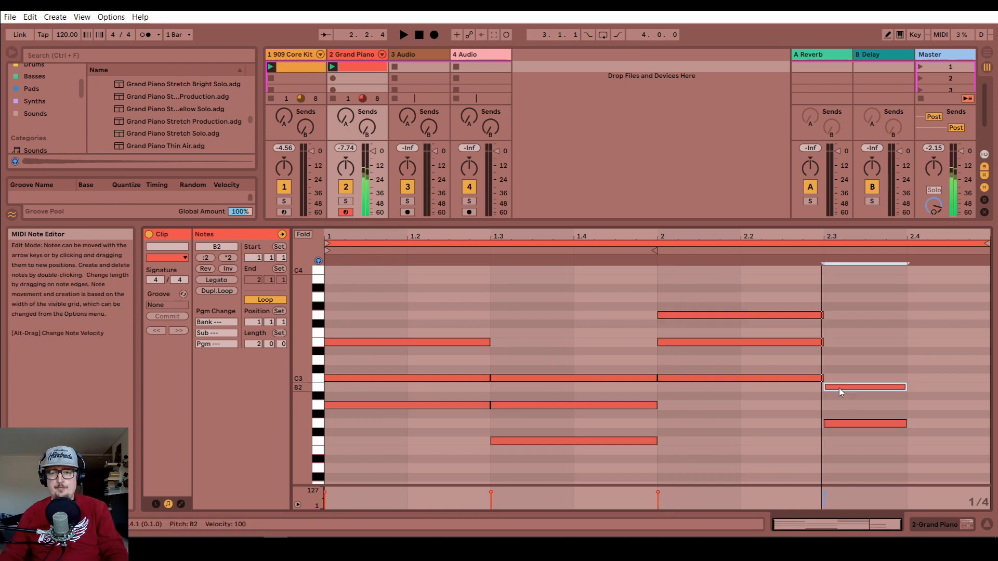
double_click(833, 359)
- Lengthen the G2, B2 and D3 chord notes together to the end of bar 2, and play the full progression
left_click_drag(867, 332, 884, 441)
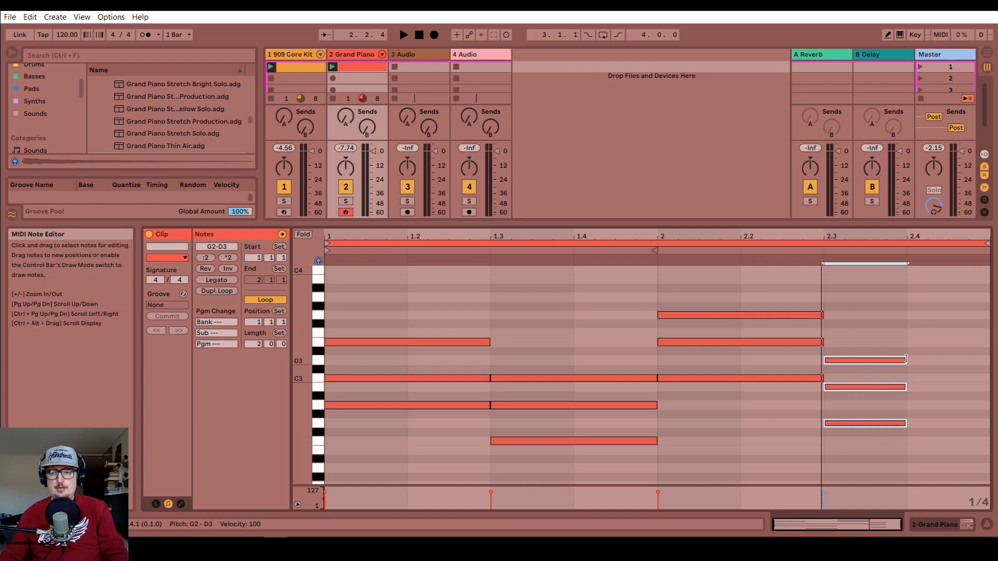
left_click_drag(904, 360, 986, 362)
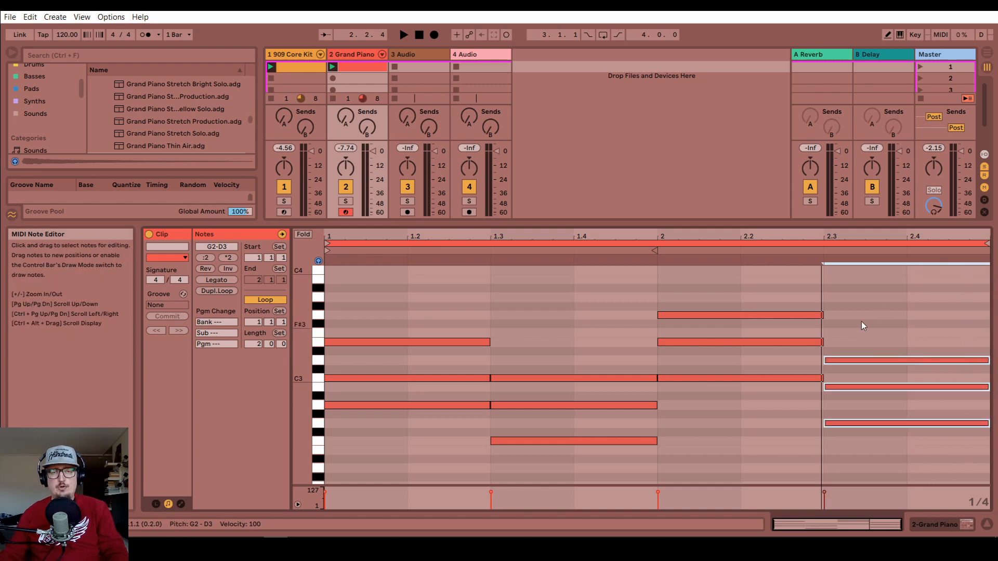
key("space")
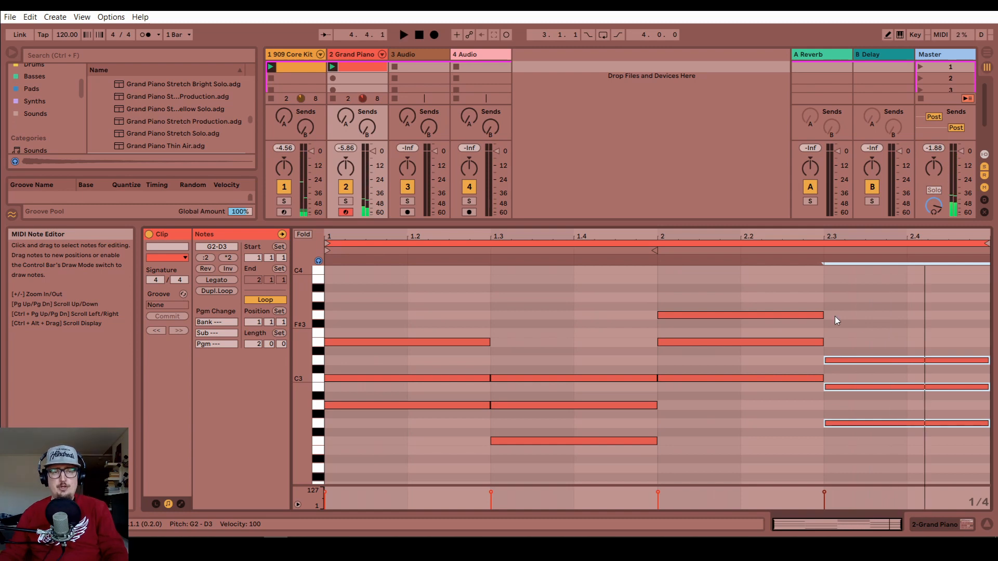
- Enlarge the Session View area above the clip editor and duplicate the Grand Piano track together with its chord clip
left_click_drag(468, 224, 450, 347)
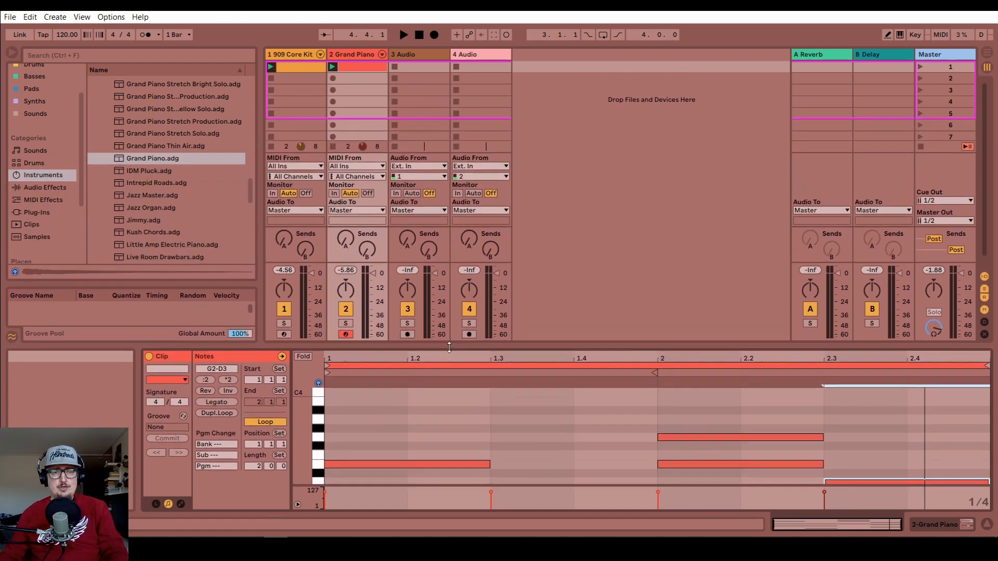
scroll(170, 191, "up", 5)
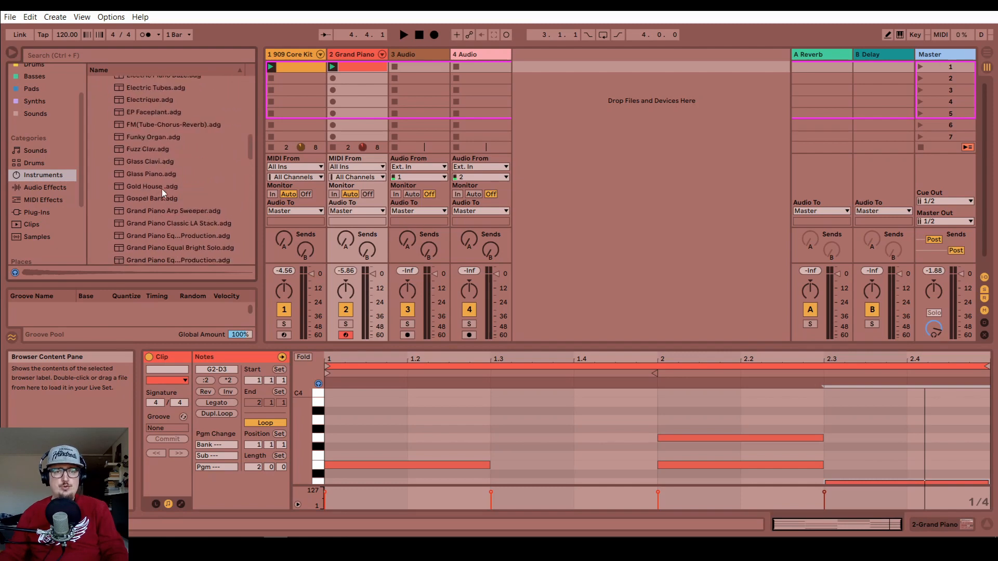
scroll(162, 193, "up", 3)
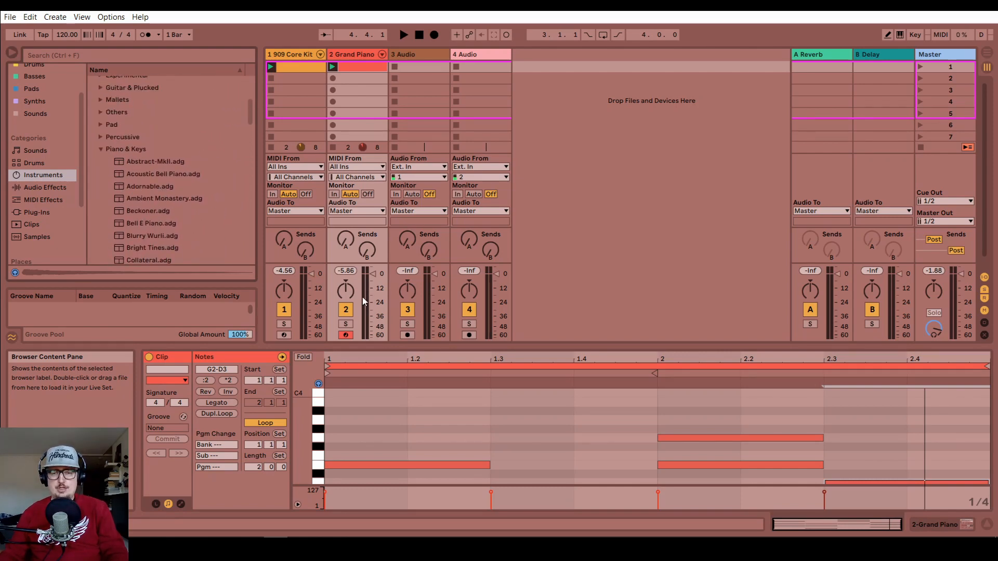
scroll(528, 423, "down", 3)
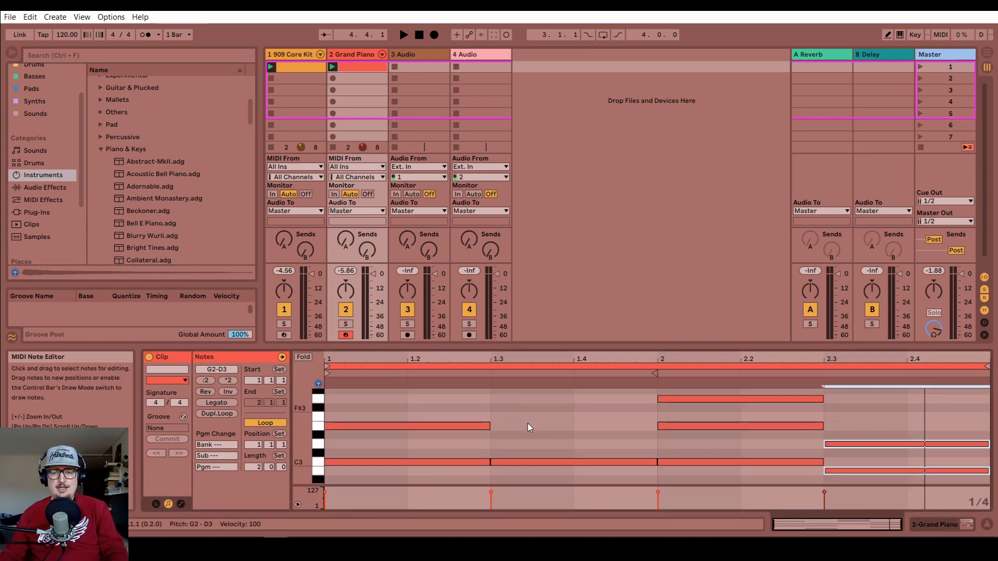
scroll(528, 423, "down", 2)
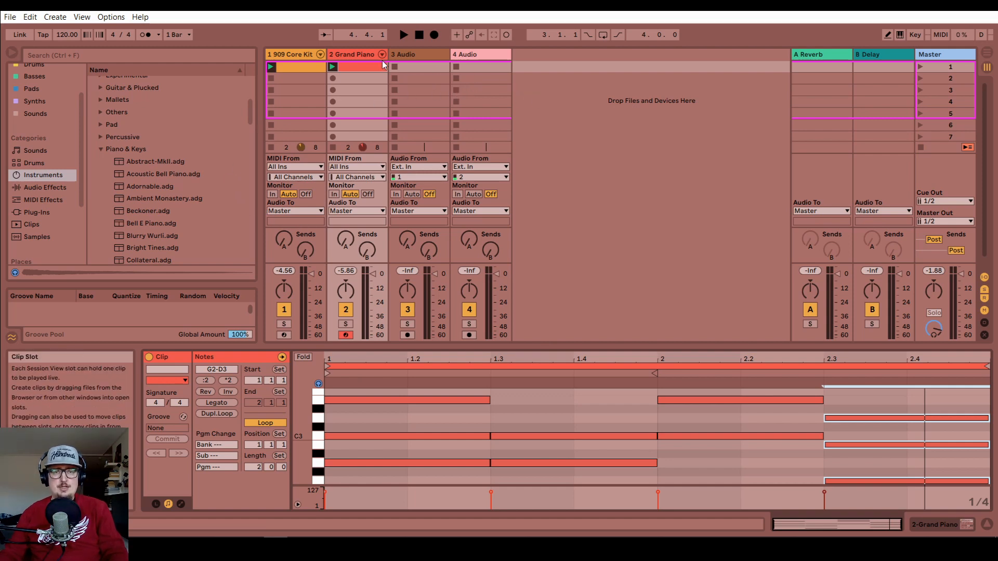
left_click(369, 56)
right_click(369, 56)
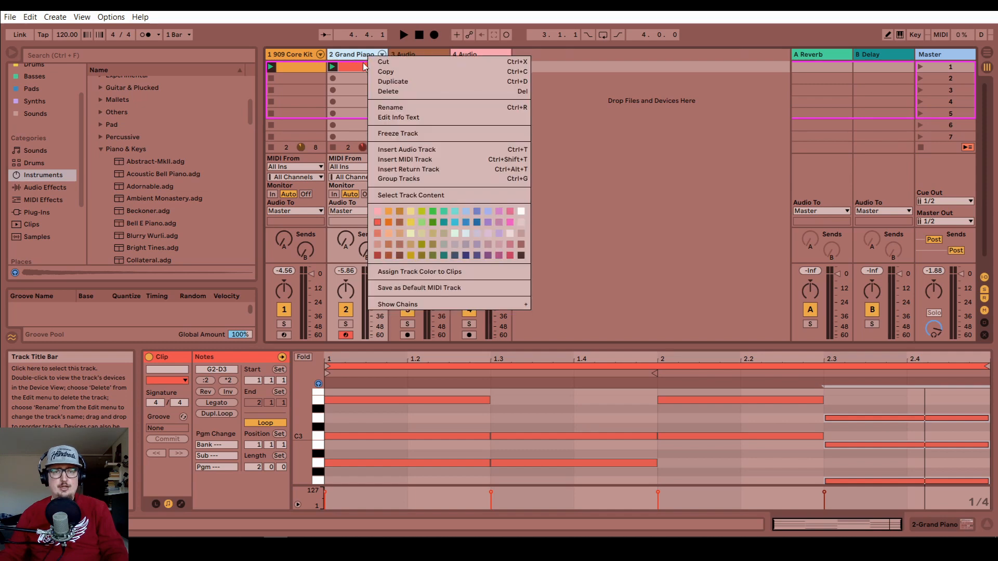
left_click(386, 84)
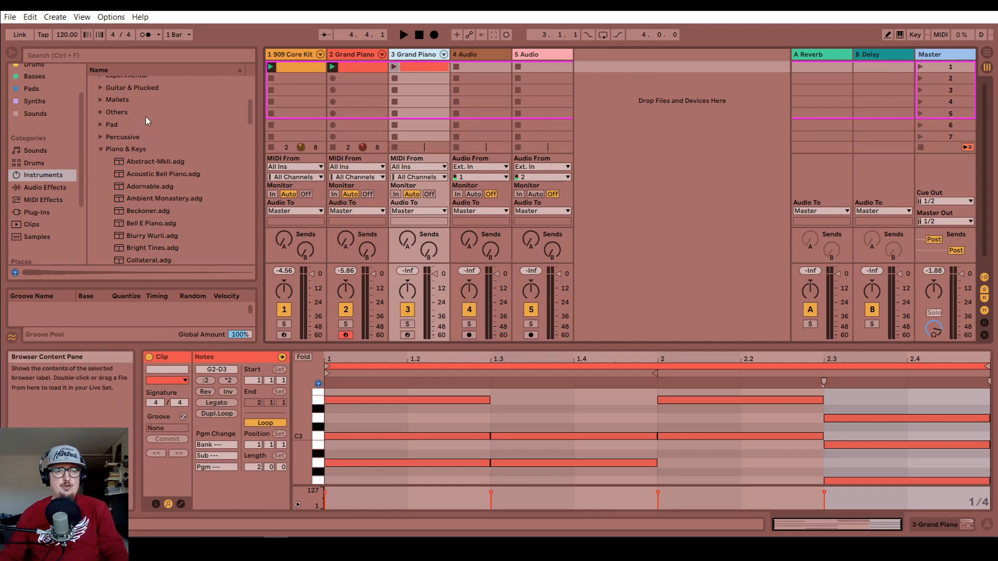
- Audition the A Snow Pad and Cherished presets among the Pad instrument racks
left_click(100, 125)
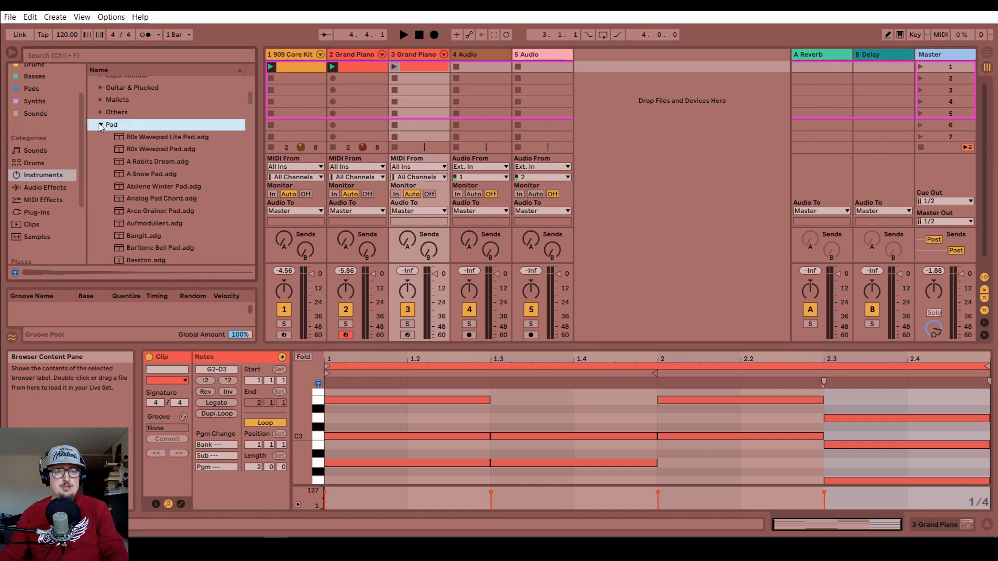
left_click(174, 175)
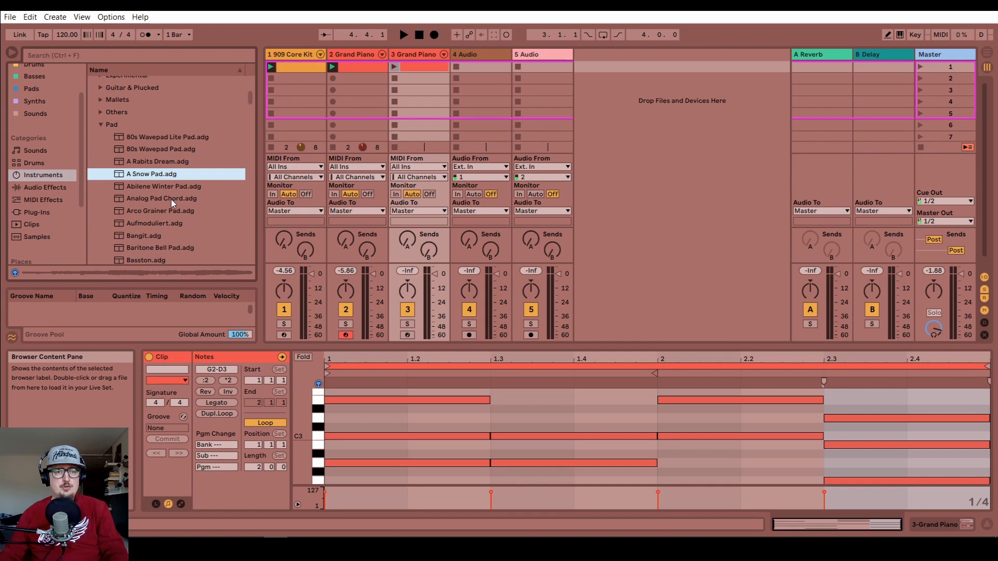
scroll(170, 198, "down", 5)
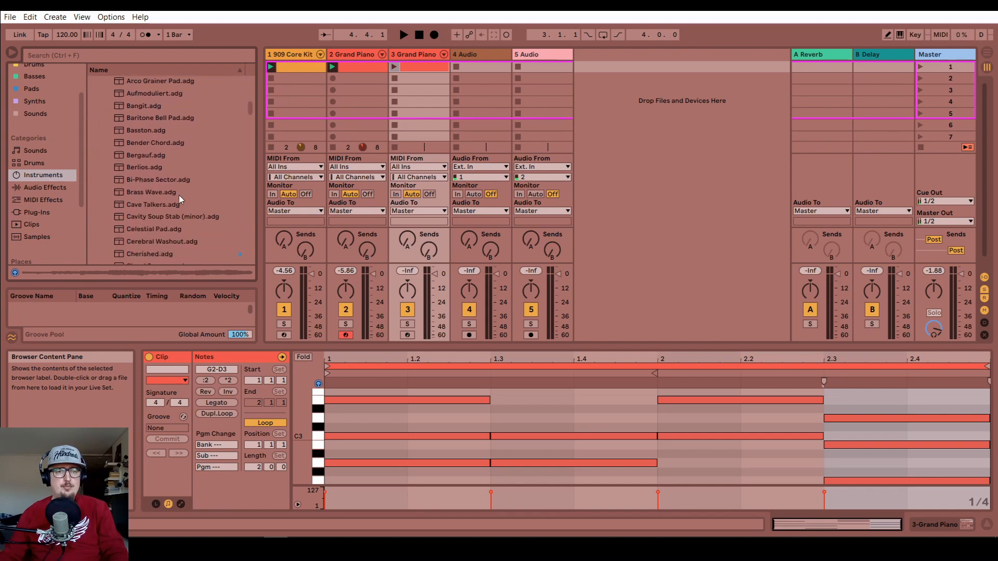
scroll(179, 195, "down", 3)
left_click(167, 187)
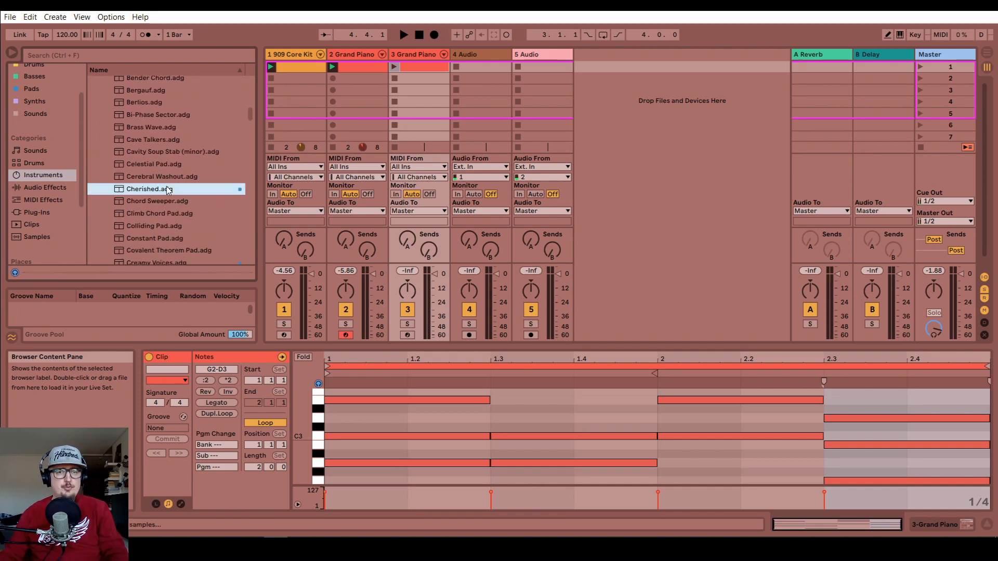
scroll(182, 188, "down", 1)
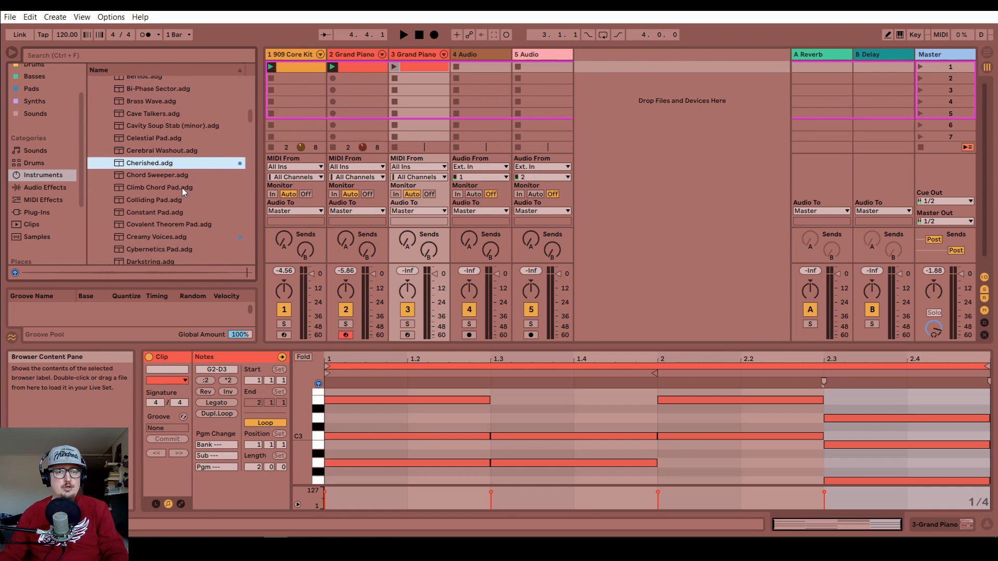
scroll(182, 189, "down", 1)
- Replace the duplicated track's Grand Piano with the Creamy Voices pad, and play its chord clip along with the drums and piano
left_click(173, 211)
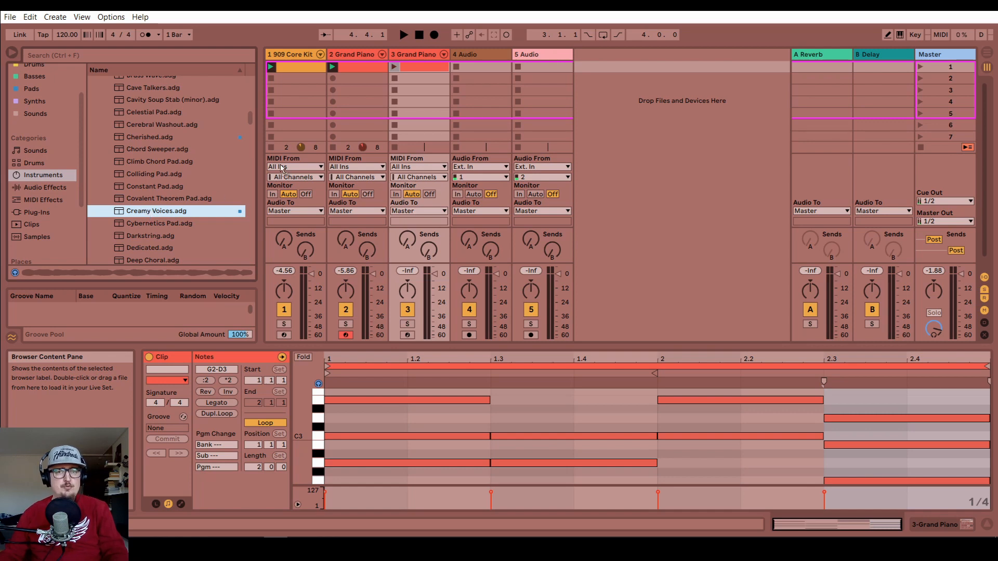
left_click_drag(421, 70, 422, 71)
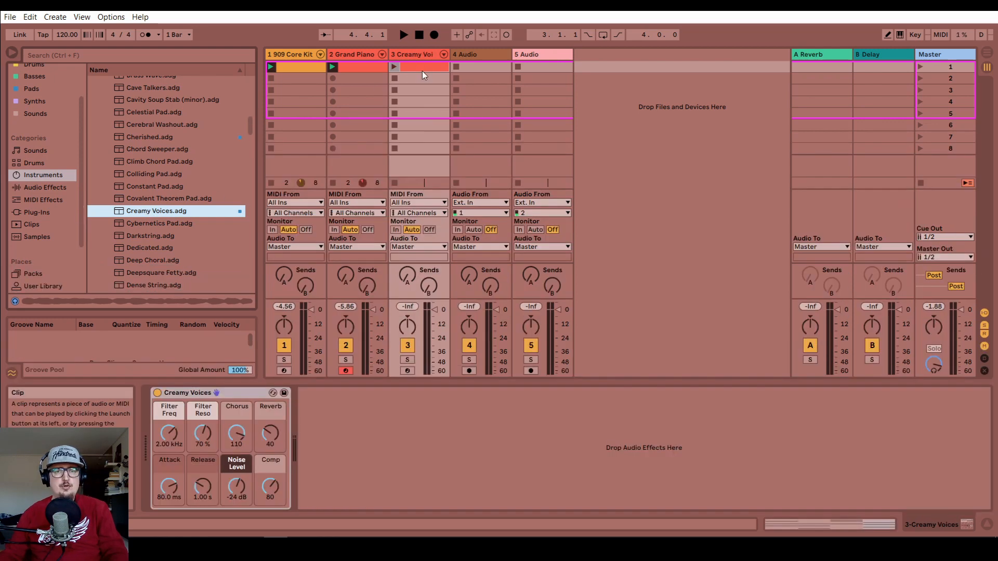
left_click(394, 66)
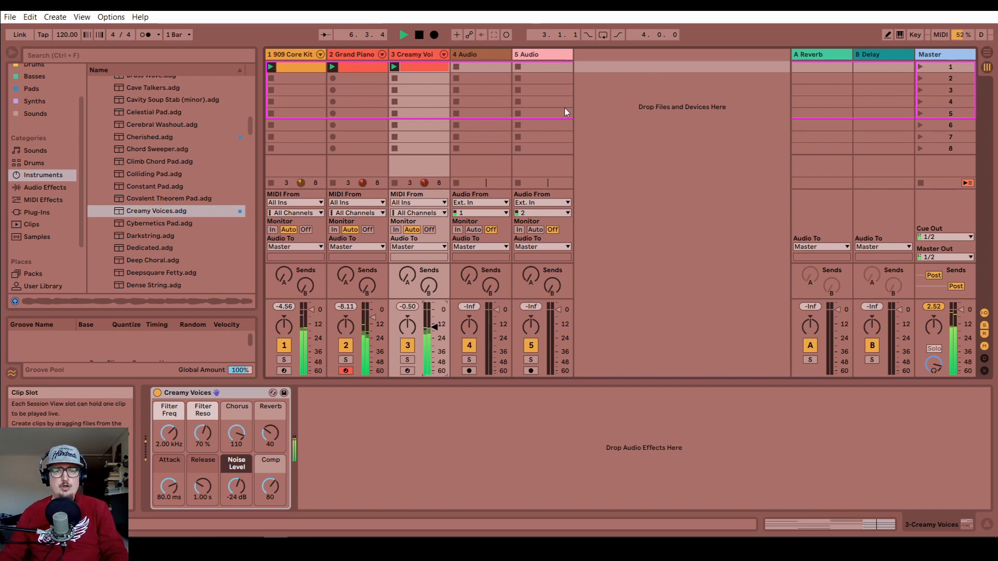
key("space")
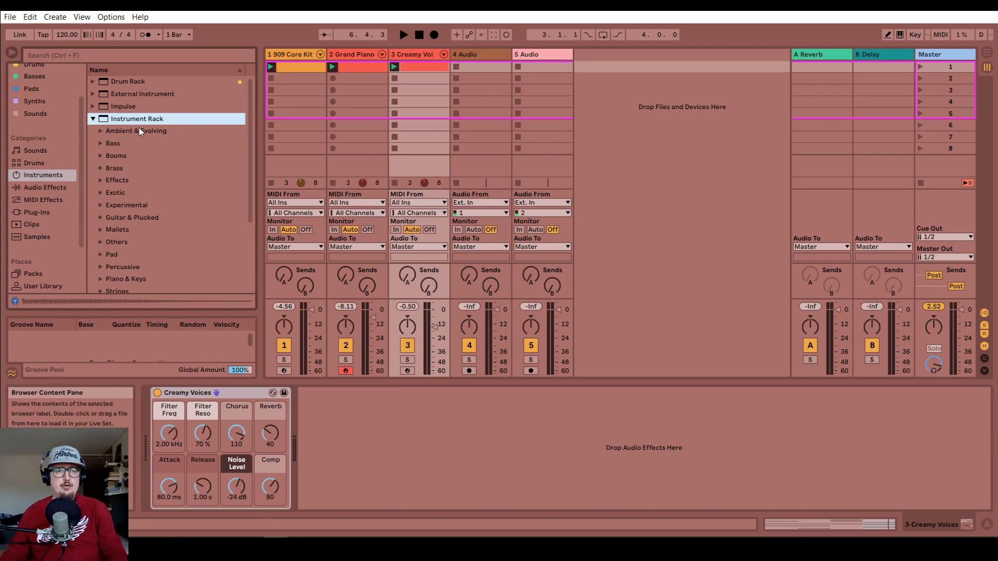
- Browse the Bass instrument racks and audition the Beat That Bass preset
left_click(101, 143)
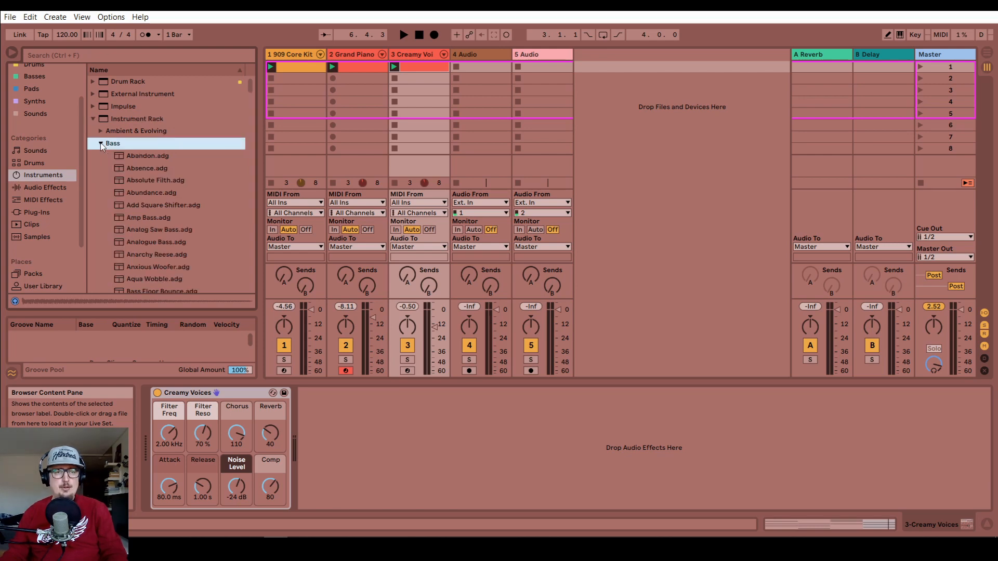
scroll(167, 142, "down", 5)
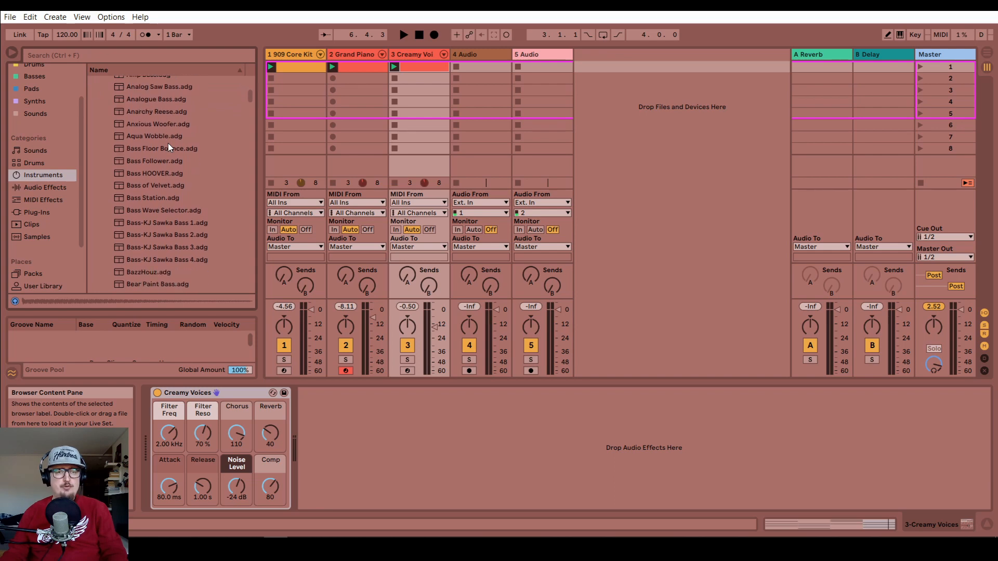
scroll(167, 143, "down", 2)
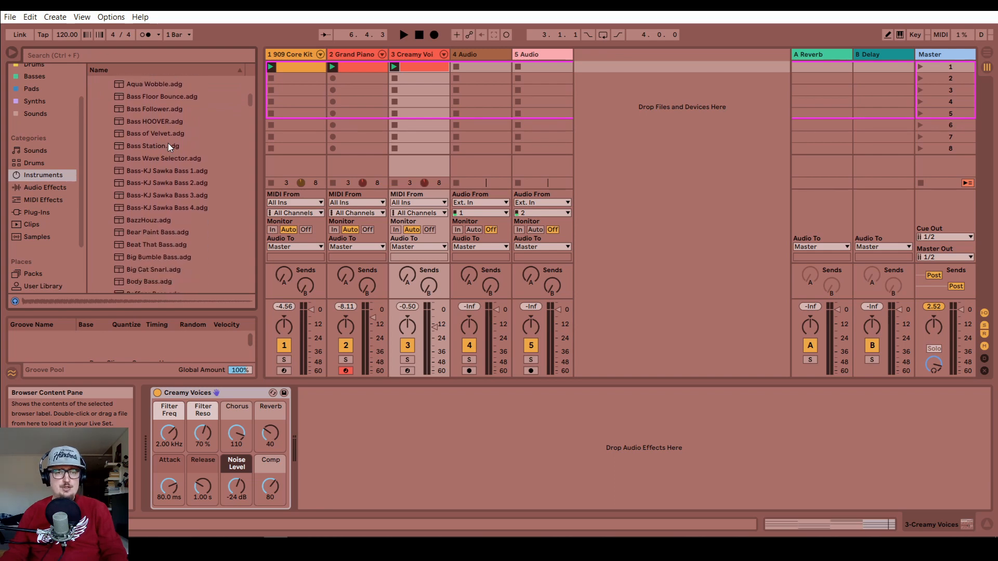
scroll(168, 143, "down", 1)
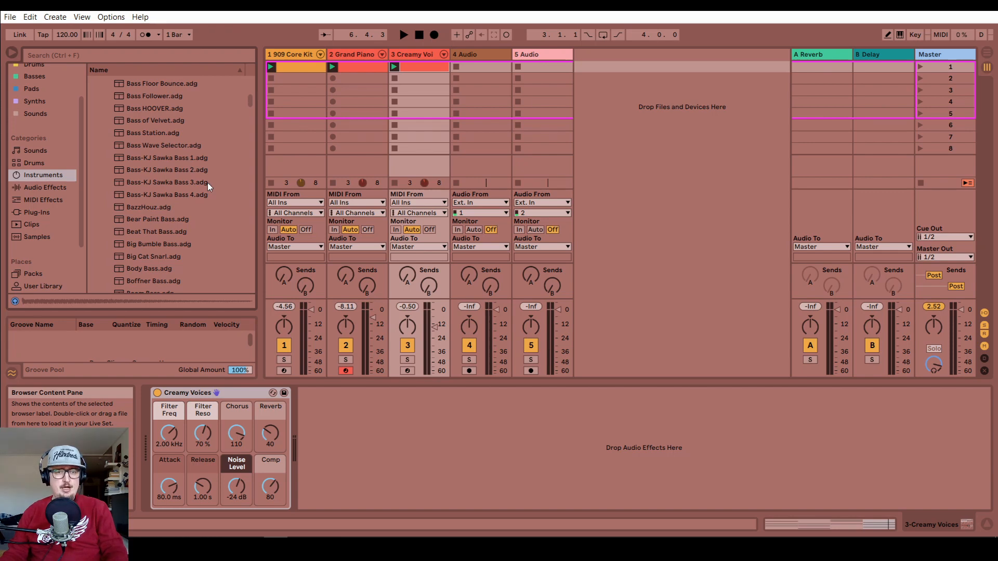
left_click(151, 232)
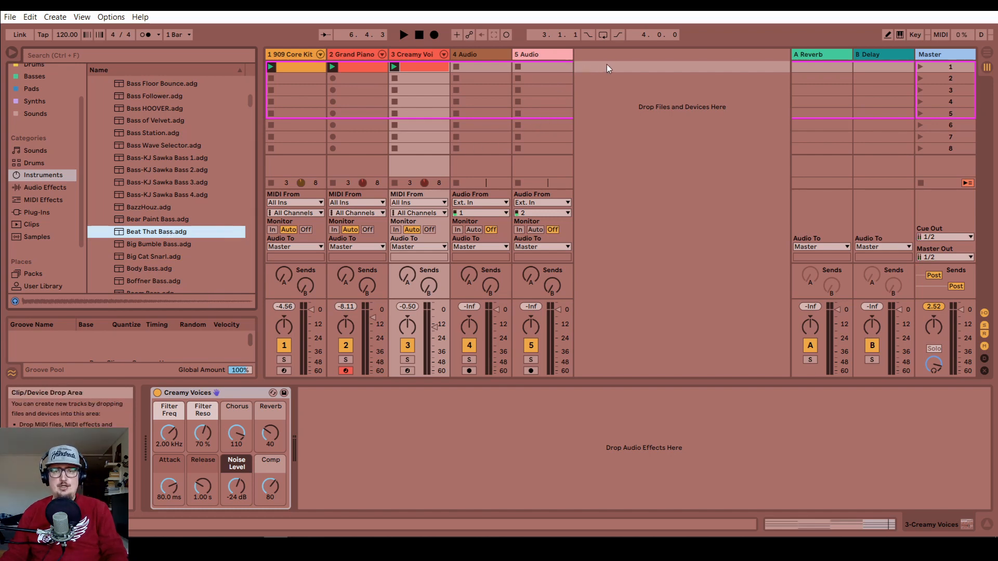
- Try to load Beat That Bass onto the empty audio track beside Creamy Voices
left_click(495, 54)
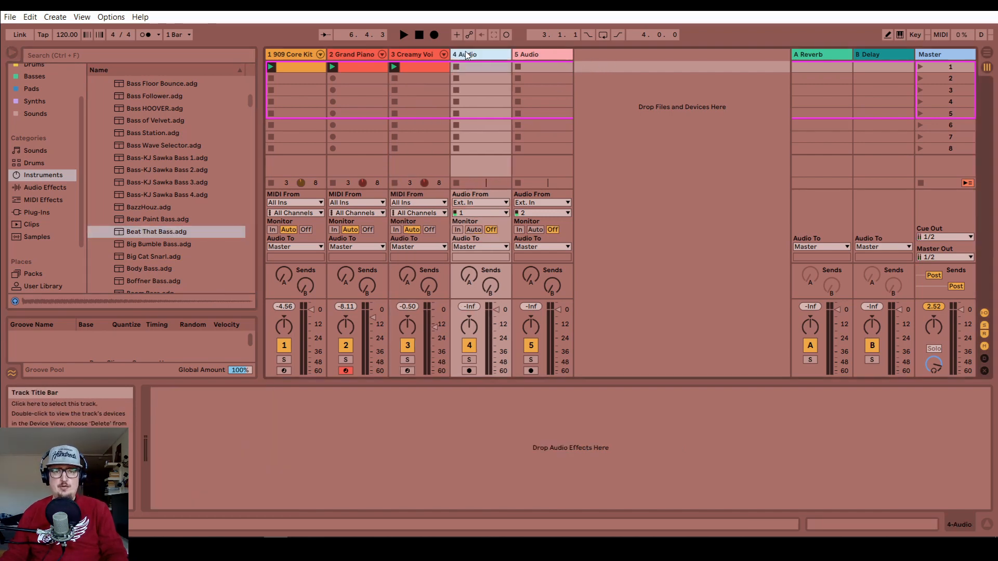
left_click(526, 51)
left_click(490, 55)
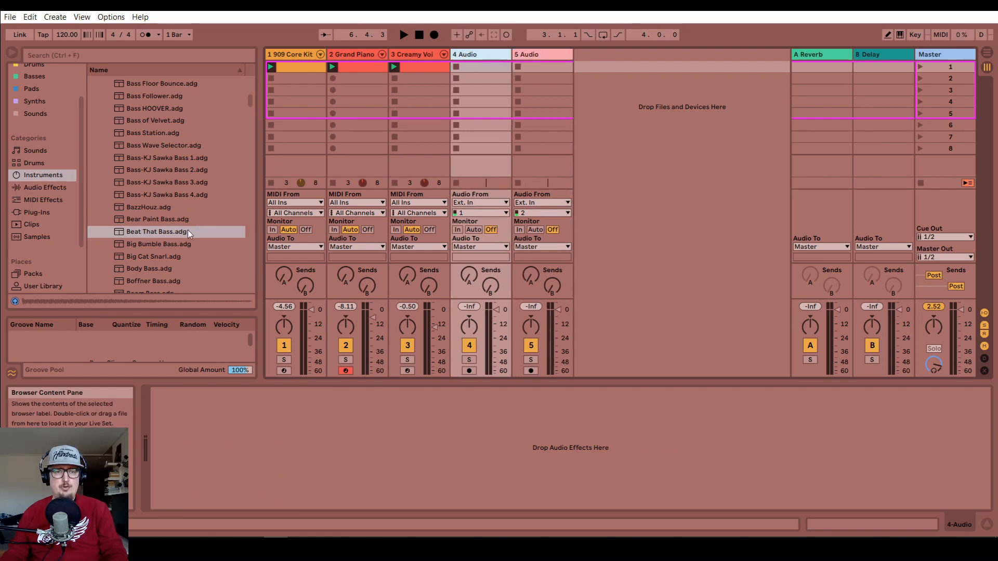
left_click_drag(170, 233, 477, 69)
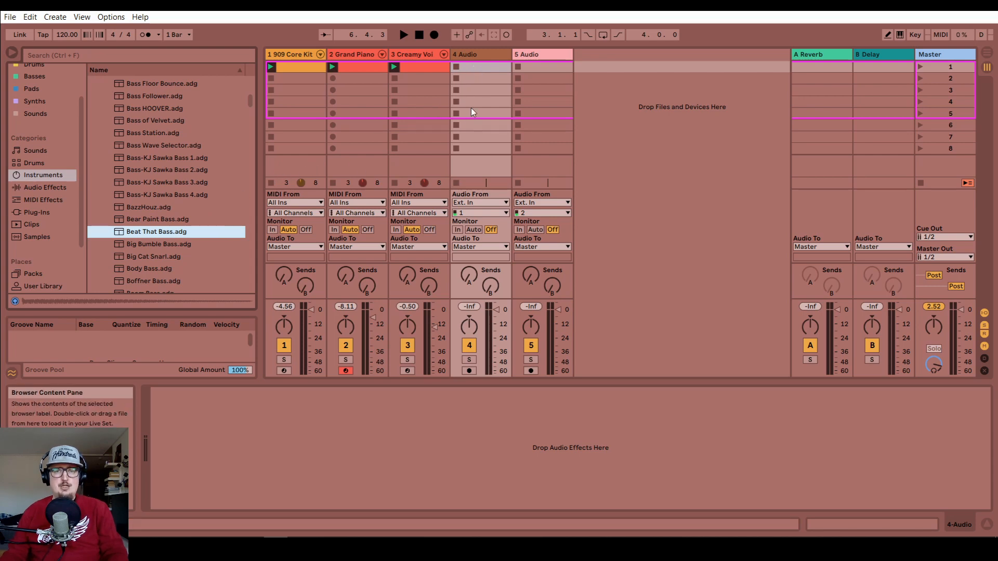
right_click(599, 67)
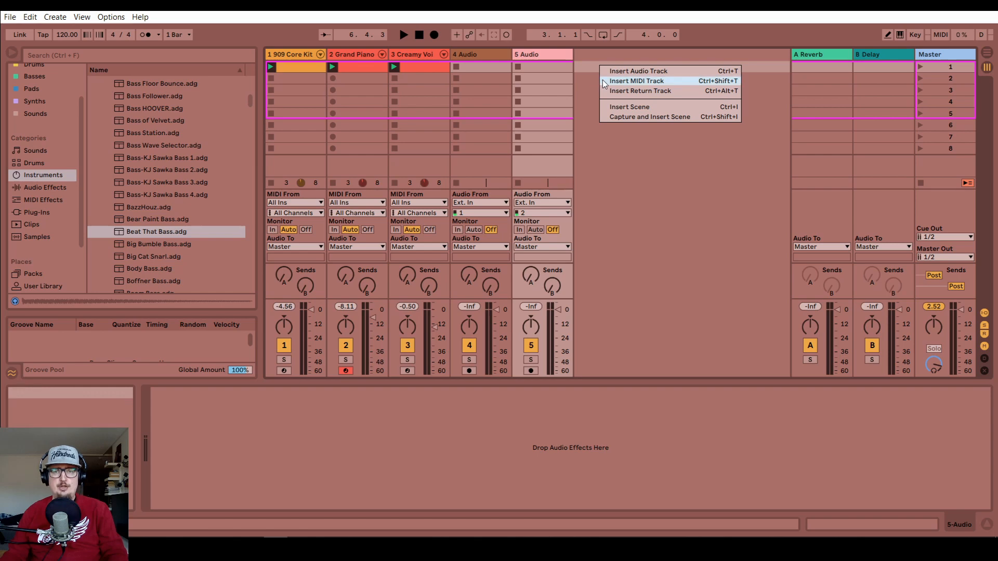
left_click(585, 113)
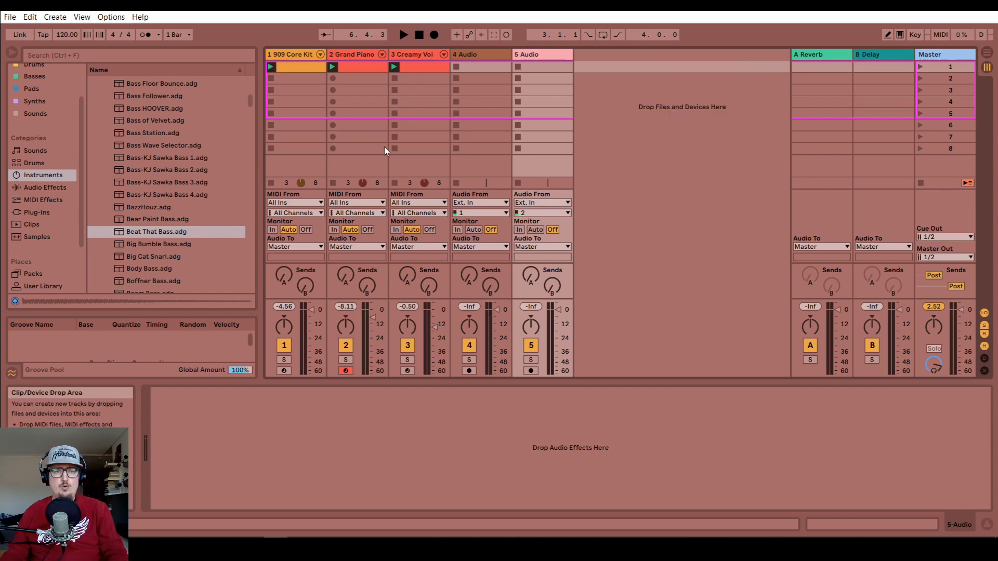
- Load Beat That Bass onto a new MIDI track and move that track directly after the Creamy Voices track
left_click(145, 231)
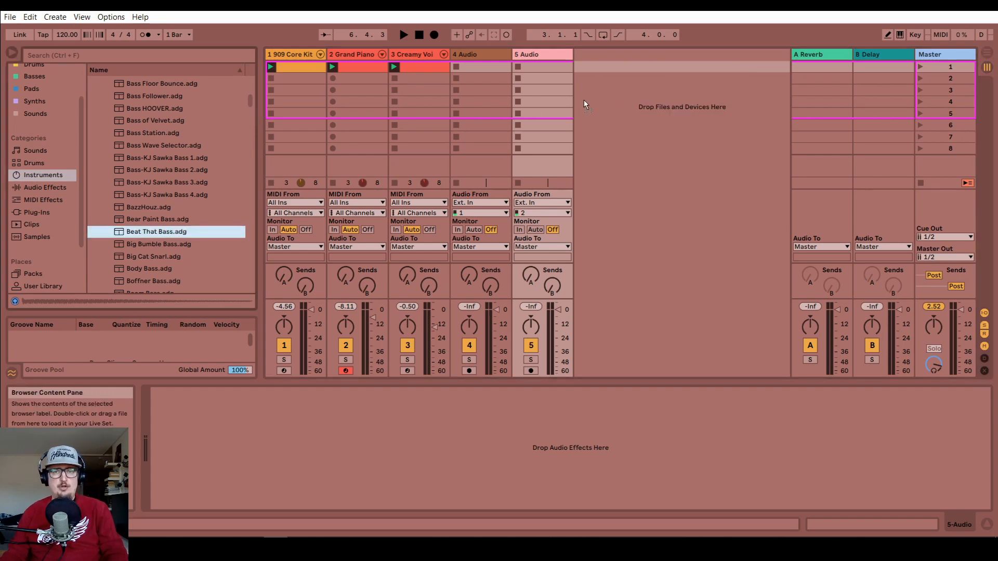
key("Return")
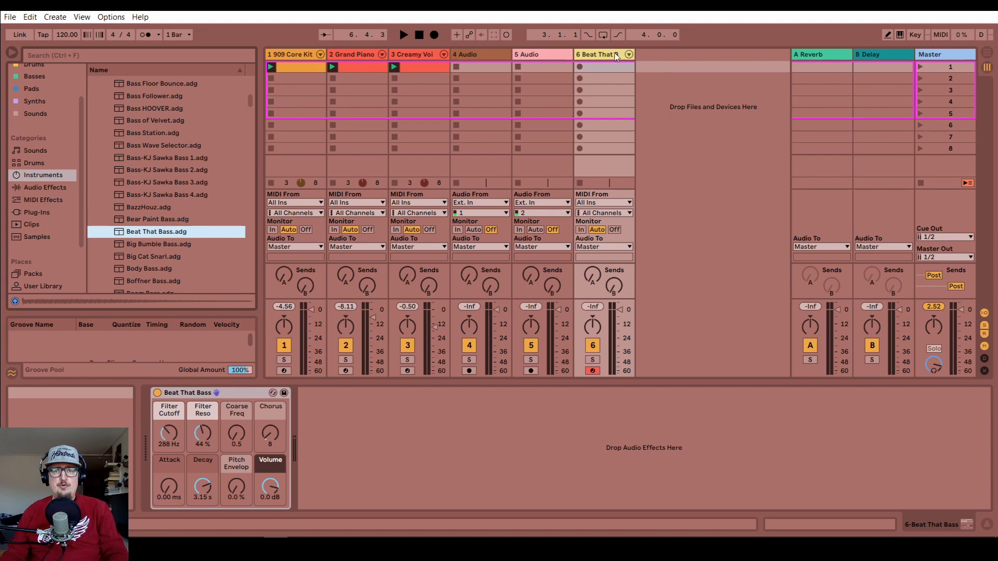
left_click(597, 55)
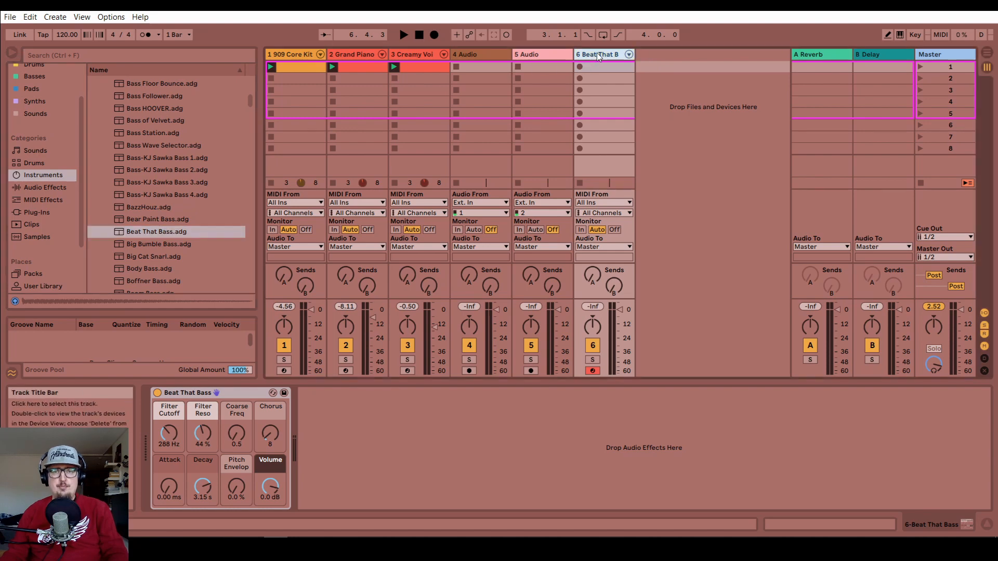
left_click_drag(598, 55, 466, 58)
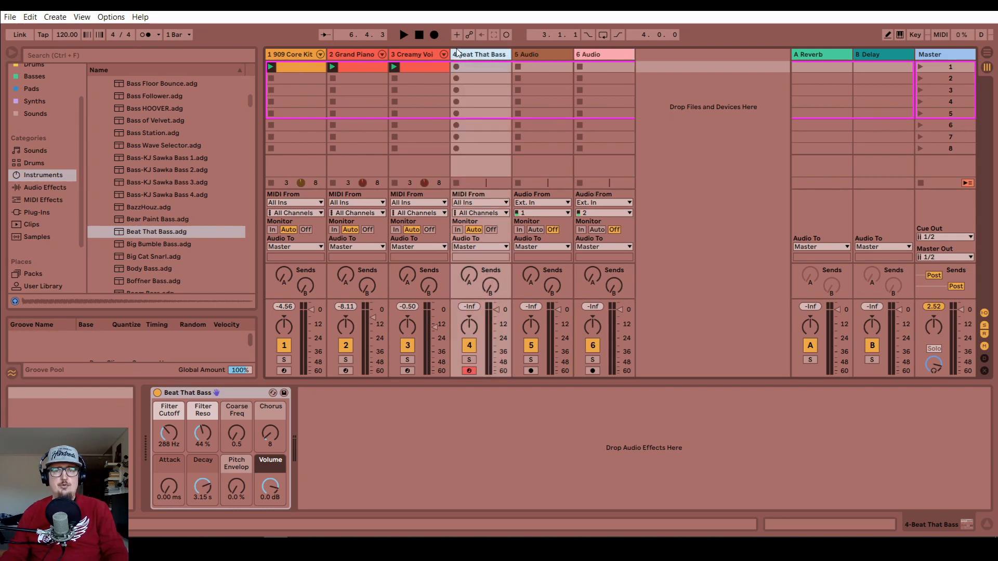
- Delete both empty audio tracks that follow the Beat That Bass track
left_click(528, 55)
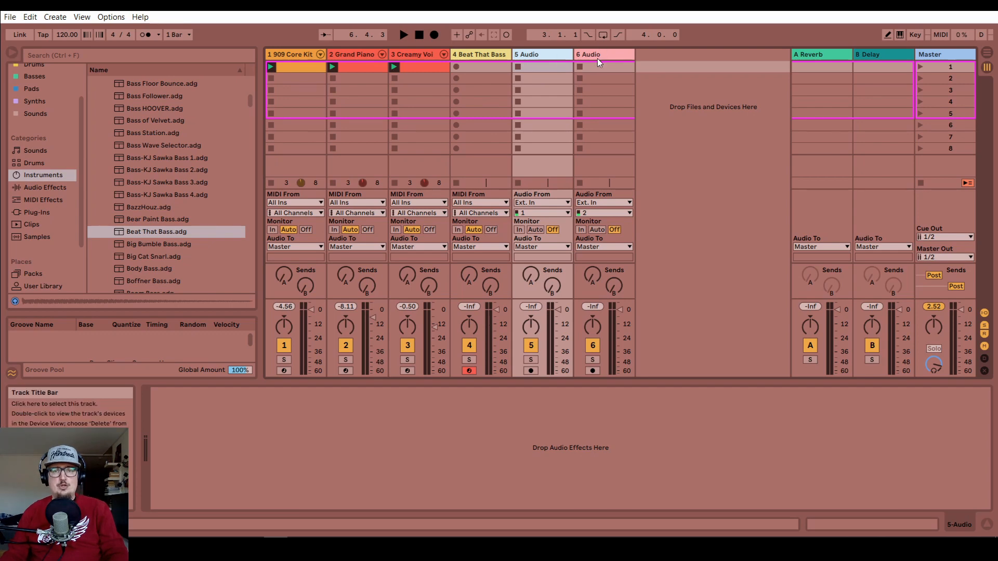
right_click(552, 60)
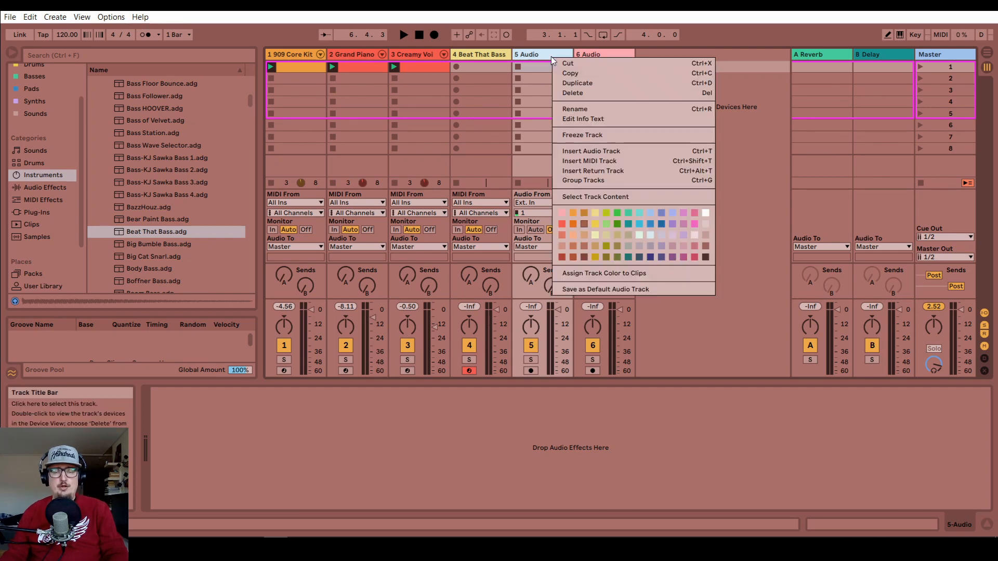
left_click(568, 92)
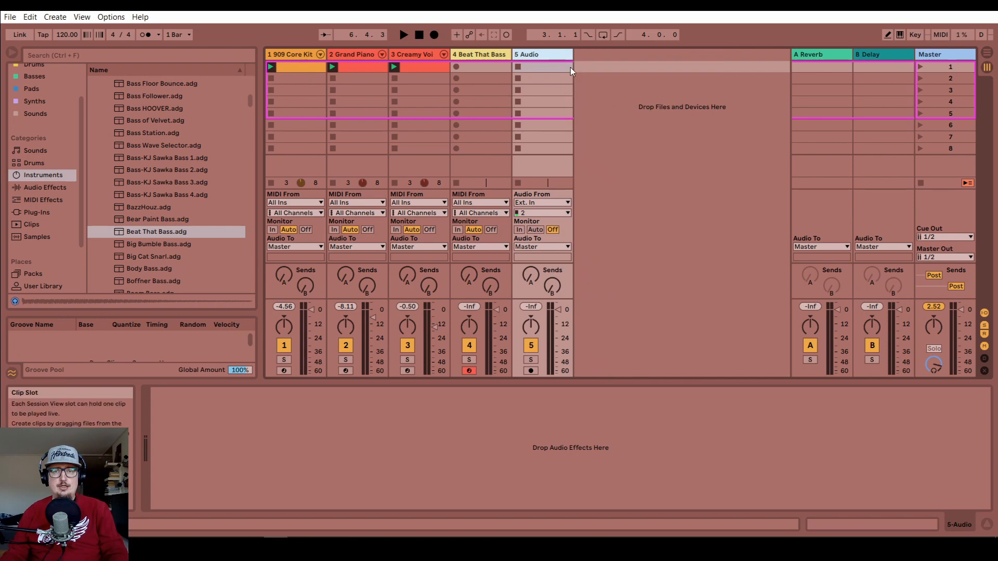
right_click(559, 55)
left_click(570, 90)
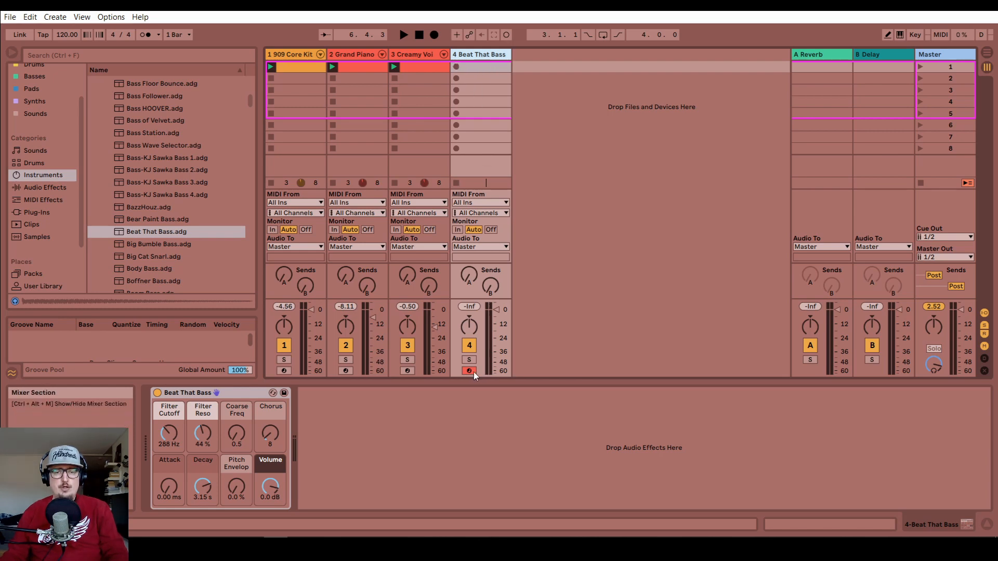
- Create a MIDI clip in the Beat That Bass track's first slot with a two-bar loop and a fixed 1/4 grid
double_click(493, 66)
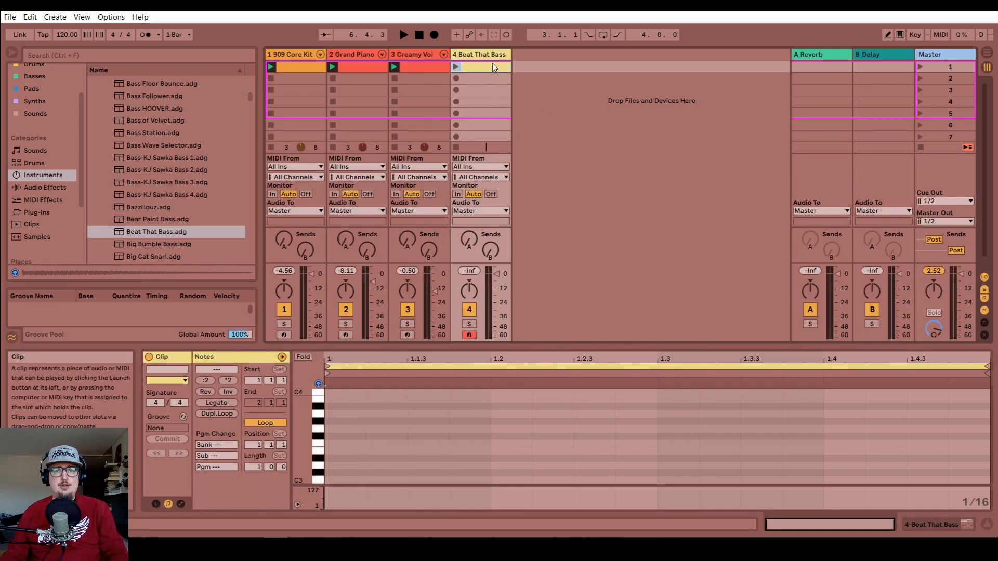
left_click_drag(460, 346, 461, 195)
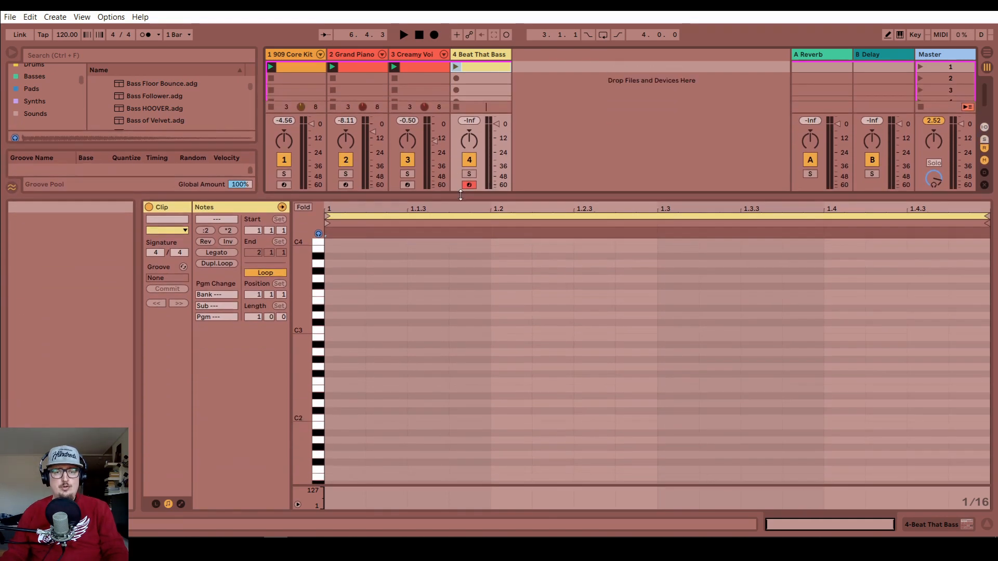
left_click(254, 320)
left_click_drag(254, 319, 255, 311)
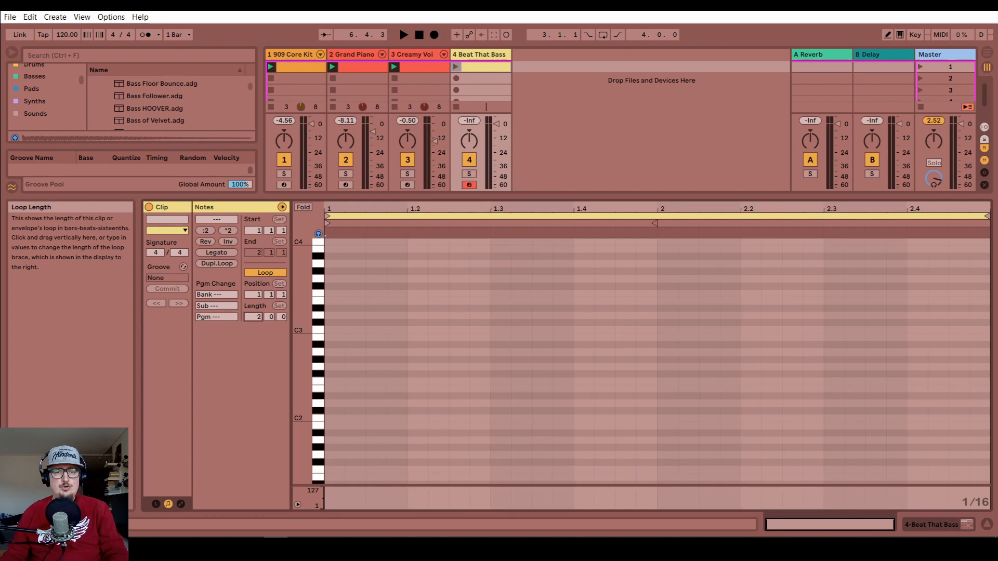
right_click(467, 360)
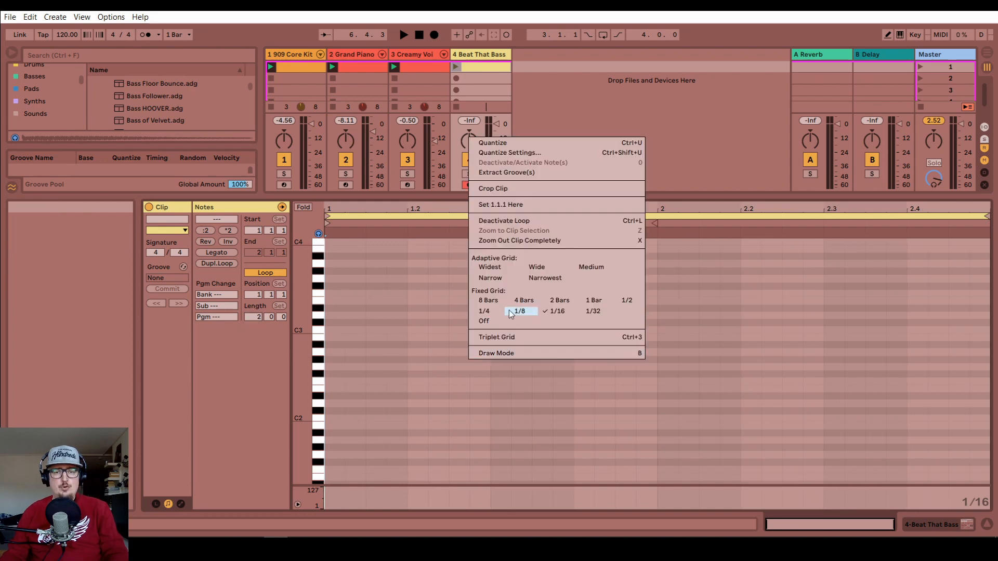
left_click(488, 314)
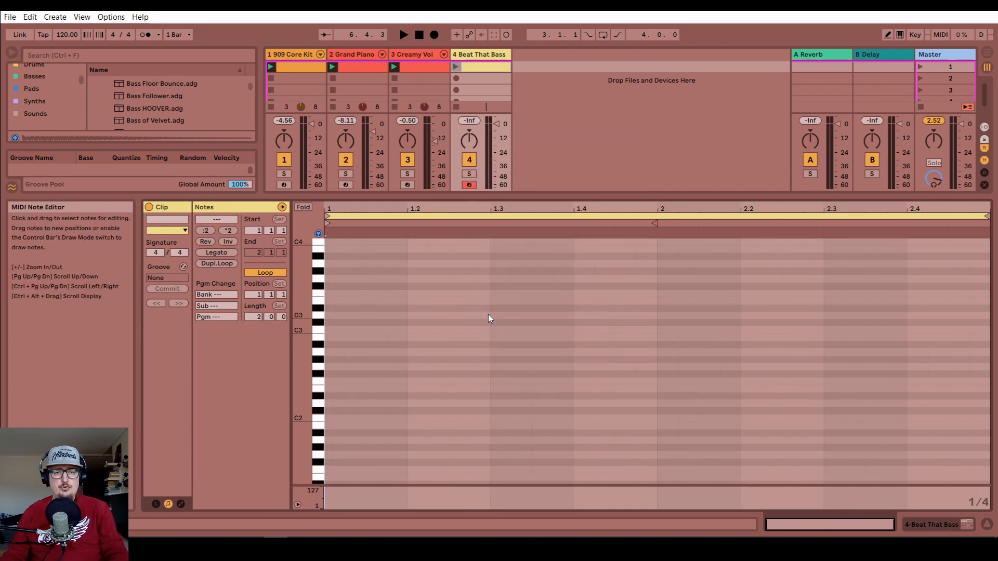
- Audition the A1, F1, C2 and G1 bass notes on the Beat That Bass clip's piano roll
scroll(379, 395, "down", 1)
scroll(379, 400, "down", 2)
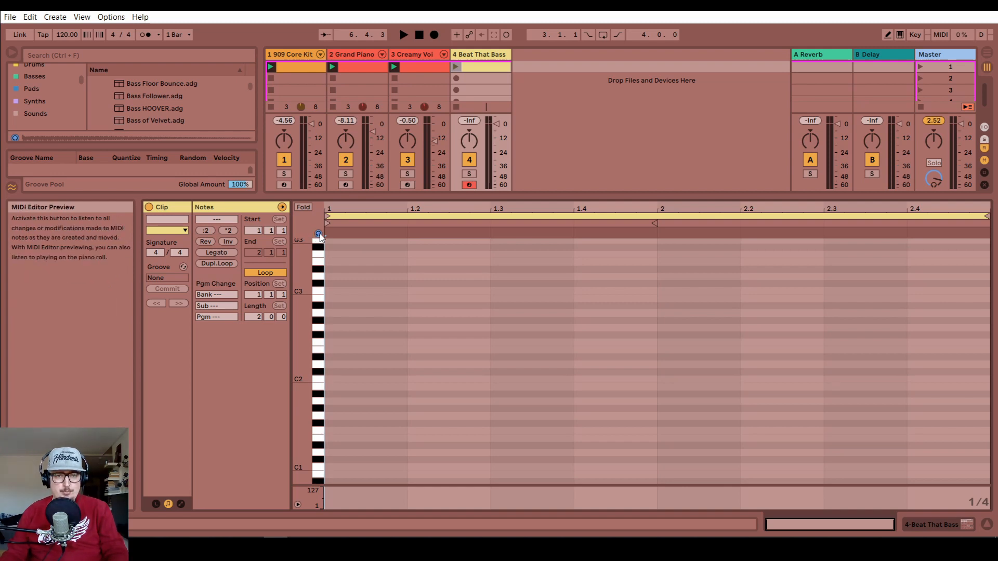
left_click(321, 405)
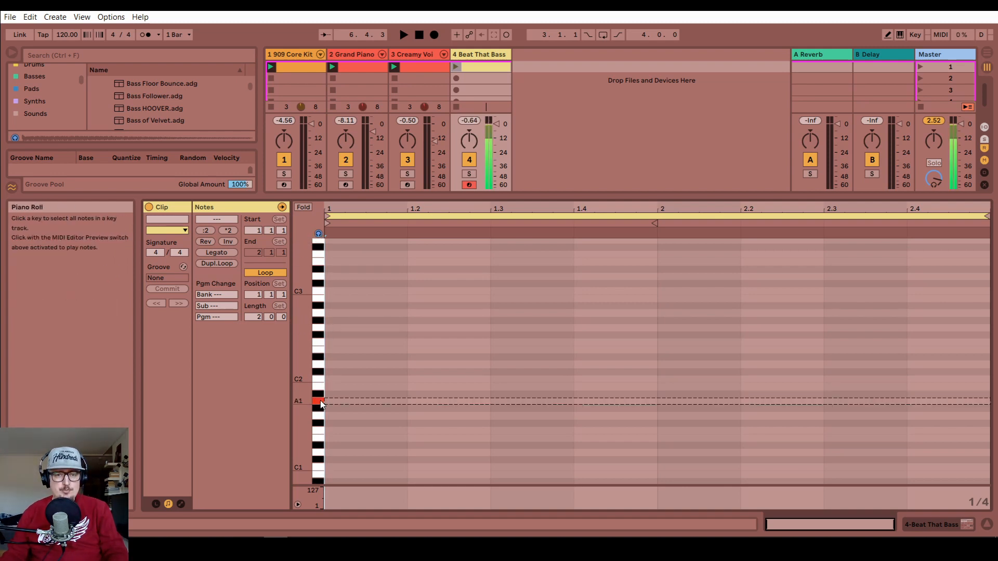
left_click(319, 431)
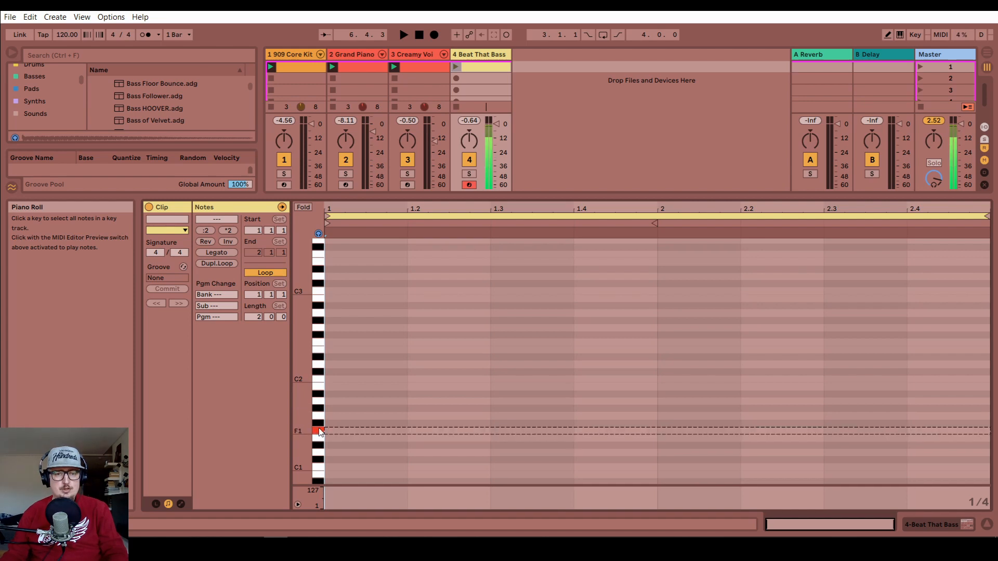
left_click(319, 376)
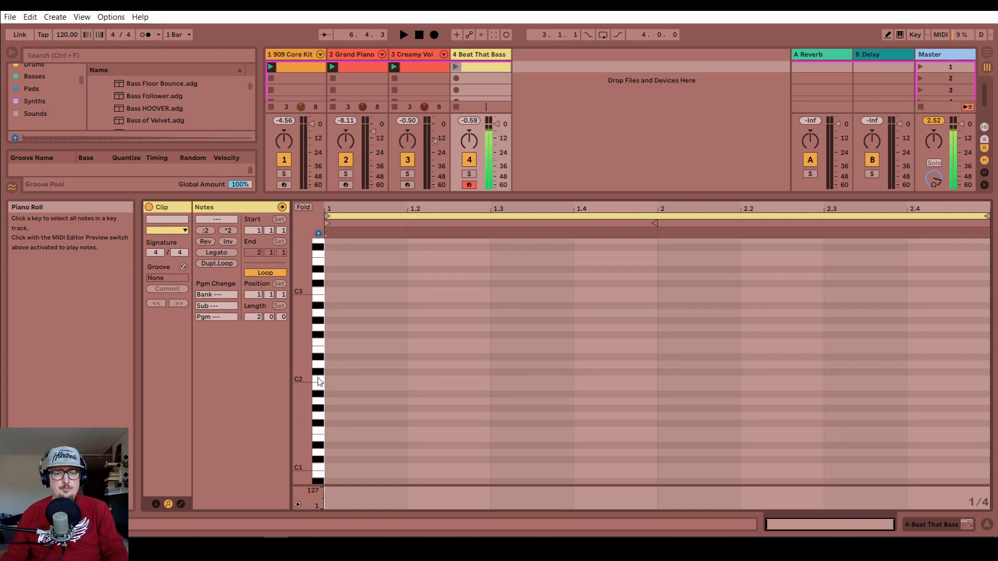
left_click(319, 416)
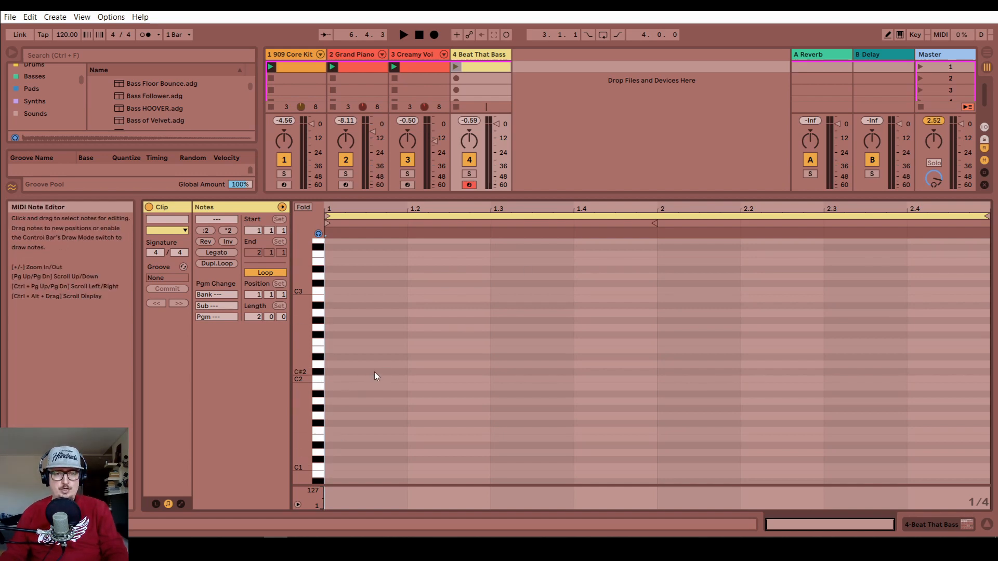
scroll(374, 372, "down", 2)
scroll(375, 372, "down", 3)
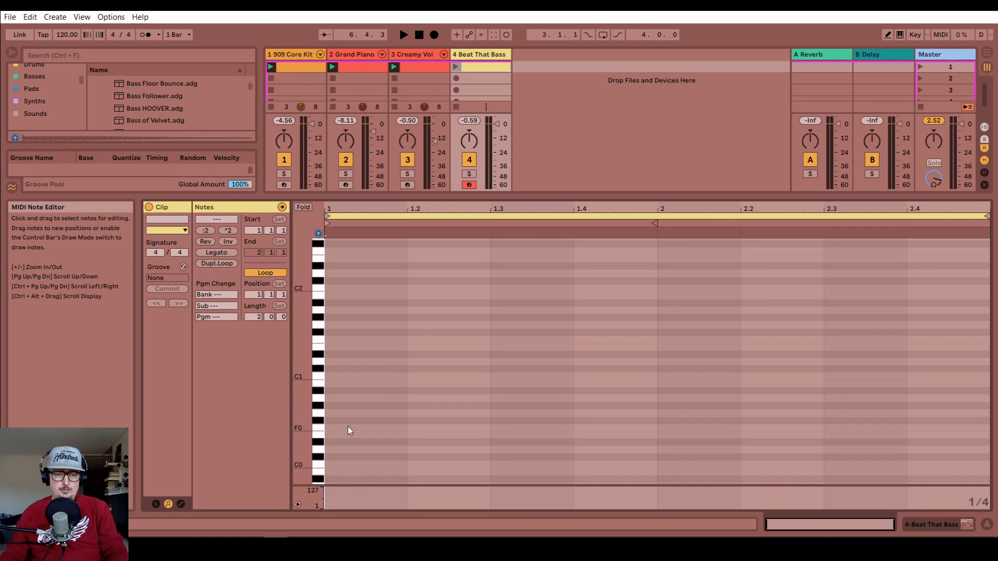
scroll(363, 422, "up", 6)
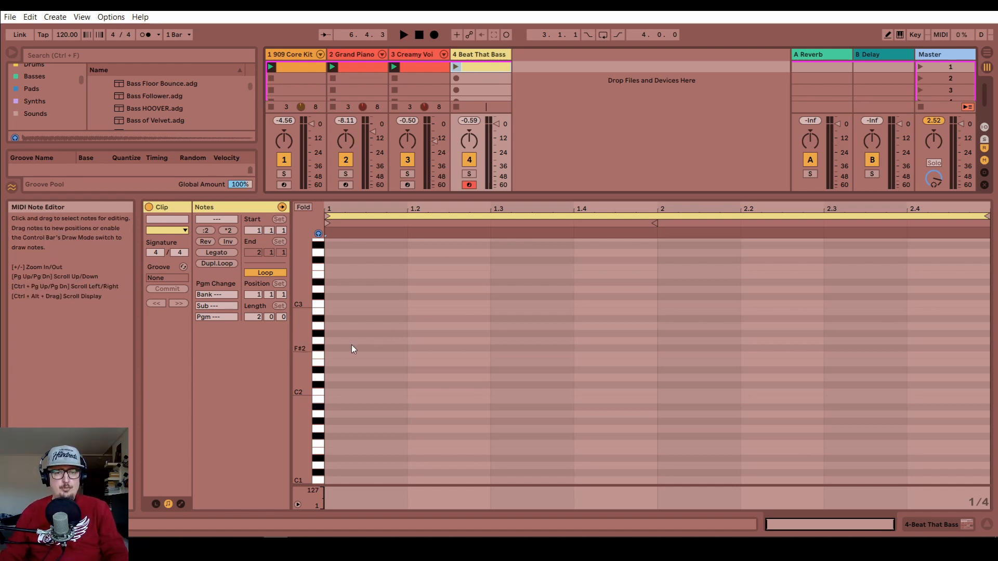
left_click(319, 416)
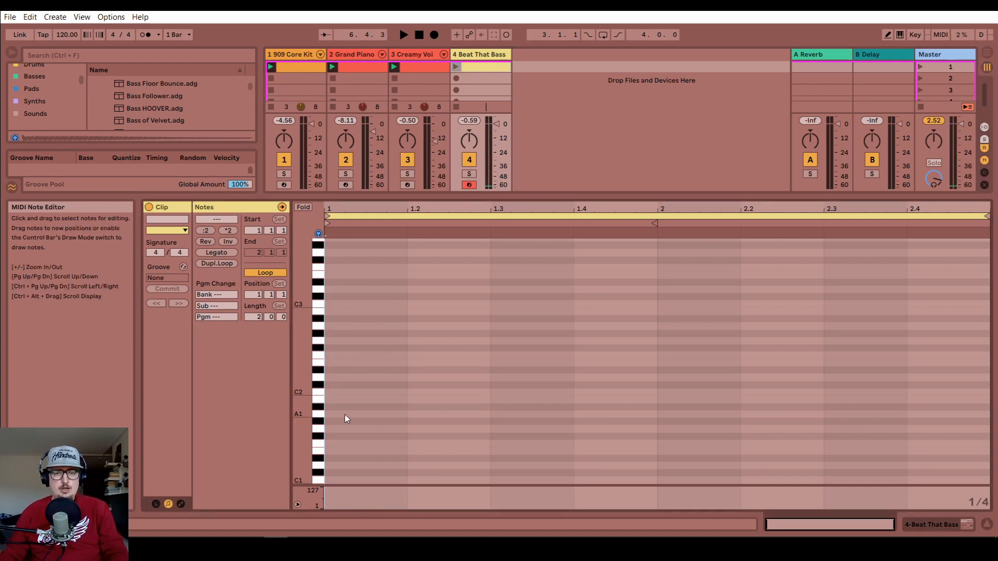
- Add two half-bar notes in bar 1 of the Beat That Bass clip: A1 from 1.1 and F1 from 1.3
double_click(344, 414)
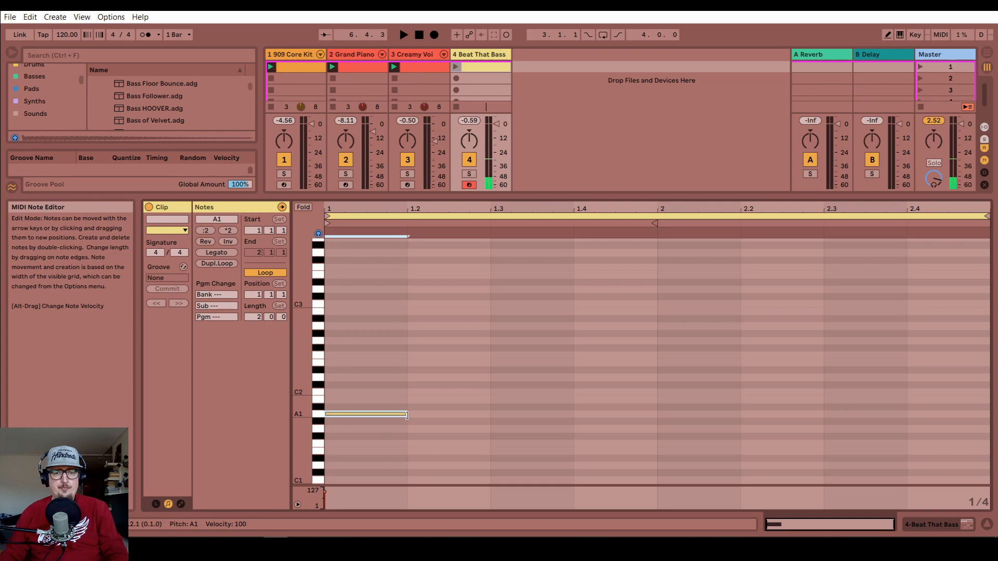
left_click_drag(404, 416, 490, 416)
scroll(485, 418, "down", 2)
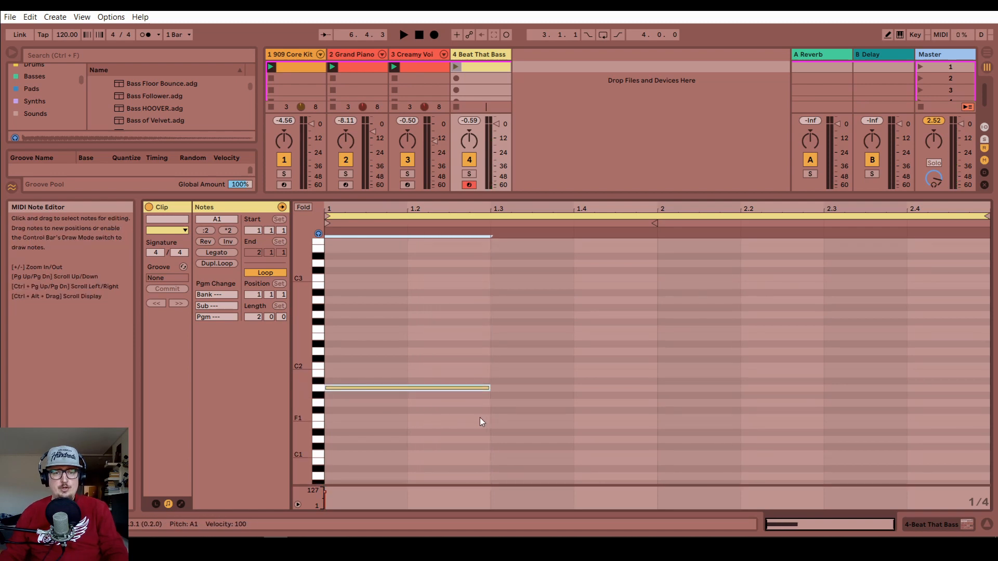
double_click(504, 416)
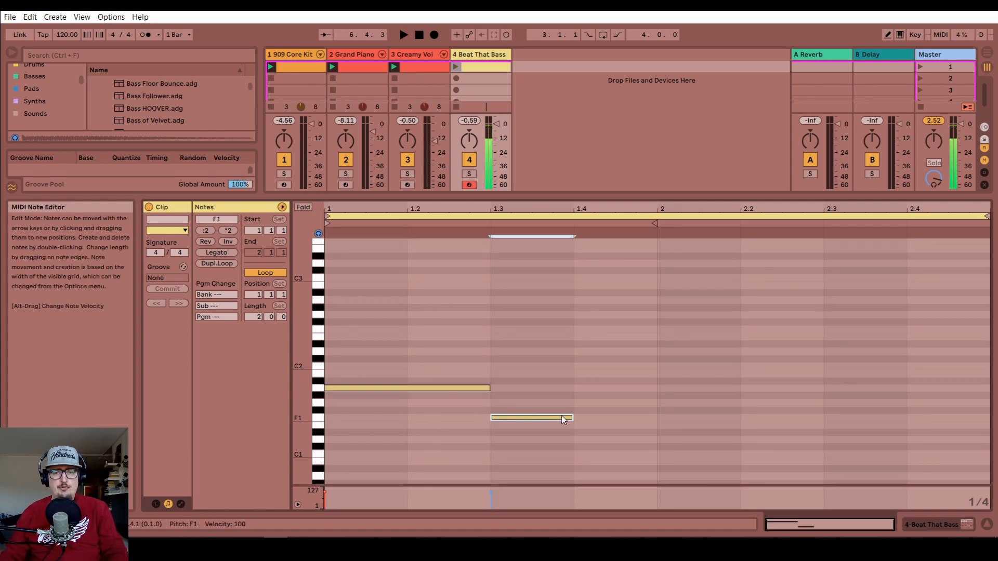
left_click_drag(574, 417, 657, 416)
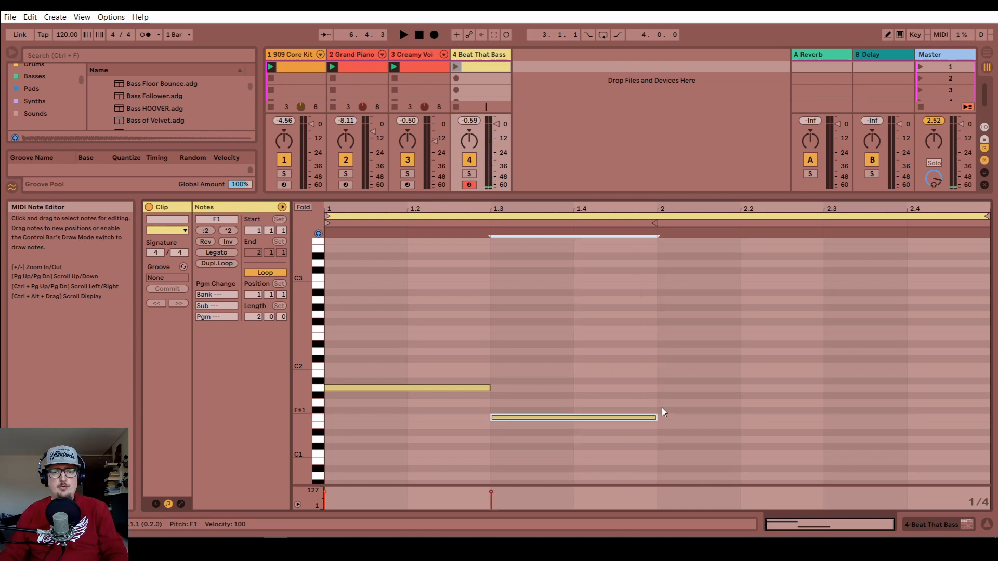
- Add two half-bar notes in bar 2 of the bass clip: C2 from 2.1 and G1 from 2.3
double_click(672, 366)
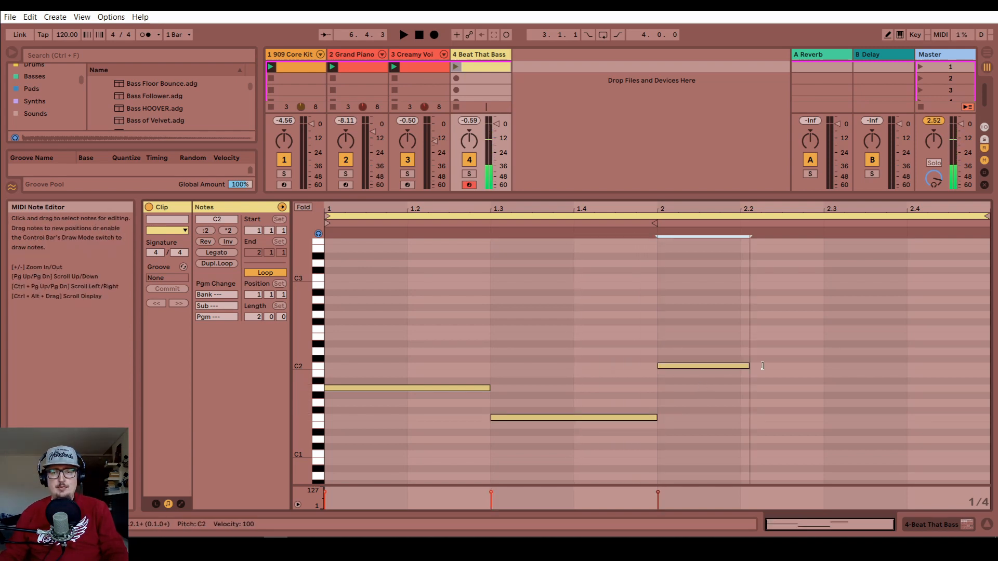
left_click_drag(741, 366, 824, 366)
left_click(838, 406)
double_click(838, 405)
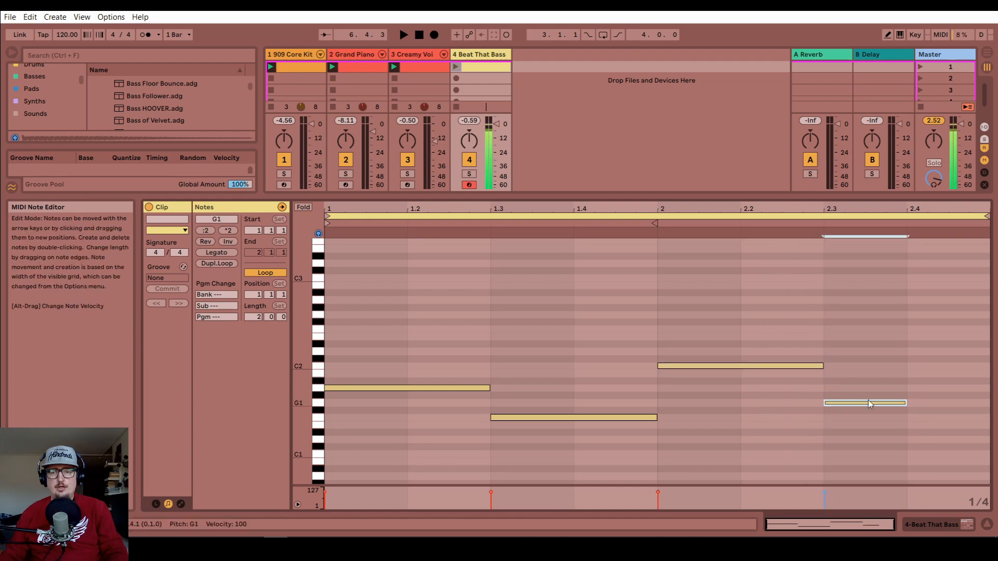
left_click_drag(909, 403, 989, 403)
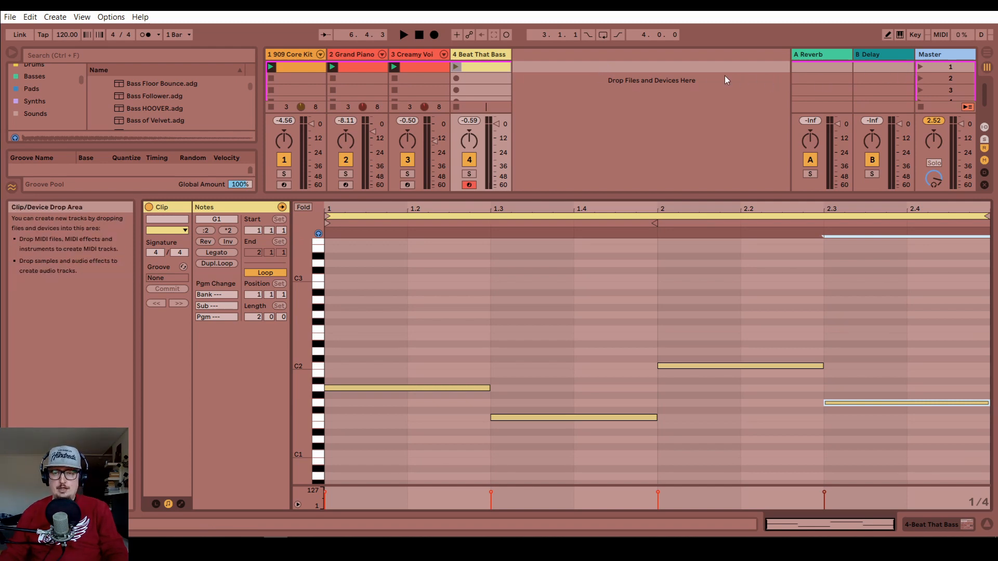
- Launch scene 1 and lower the Beat That Bass track's volume while it plays
left_click(921, 68)
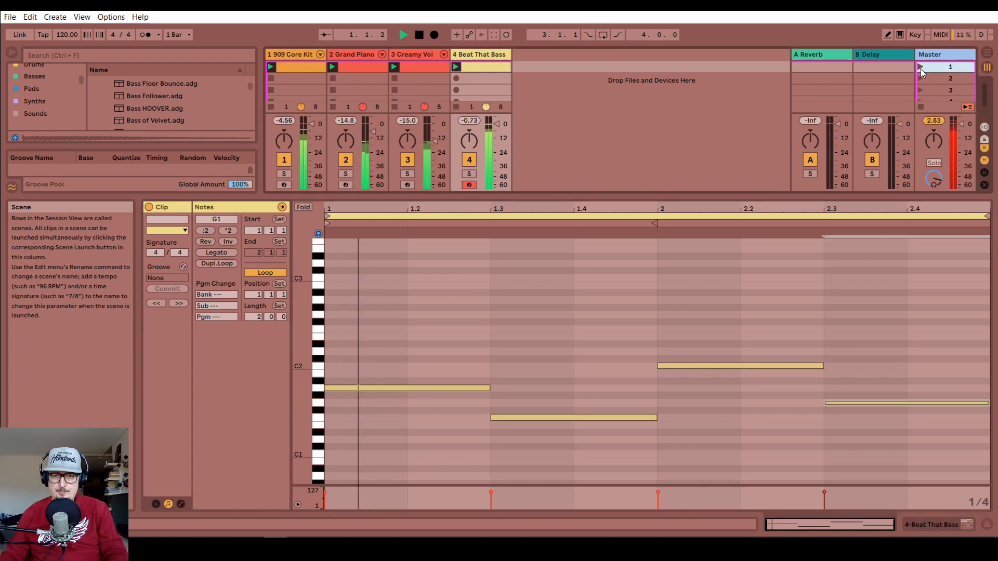
left_click_drag(497, 124, 498, 135)
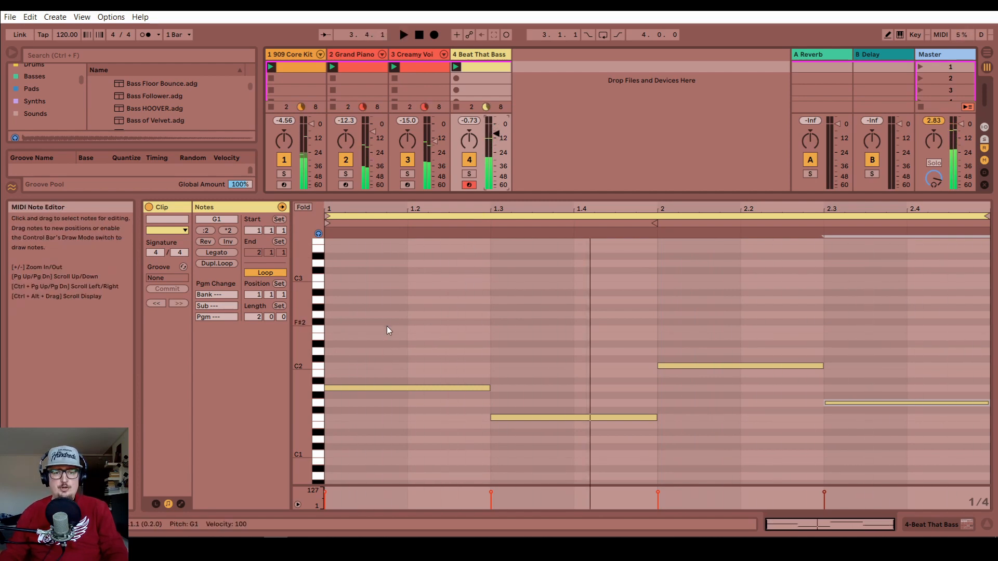
- Transpose all four bass notes down one octave, so they span F0 to C1
left_click_drag(363, 336, 873, 463)
scroll(548, 387, "down", 5)
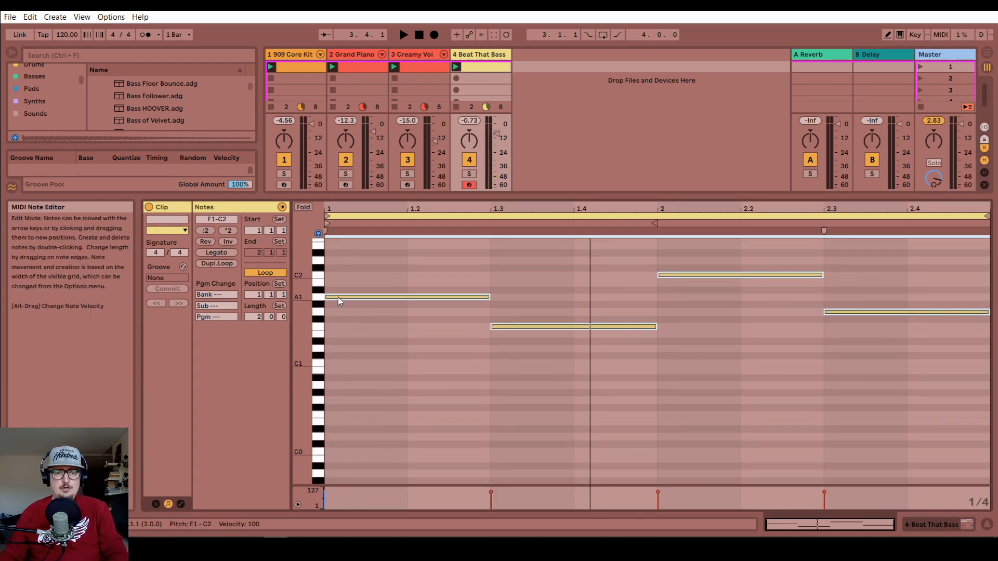
left_click_drag(338, 298, 337, 385)
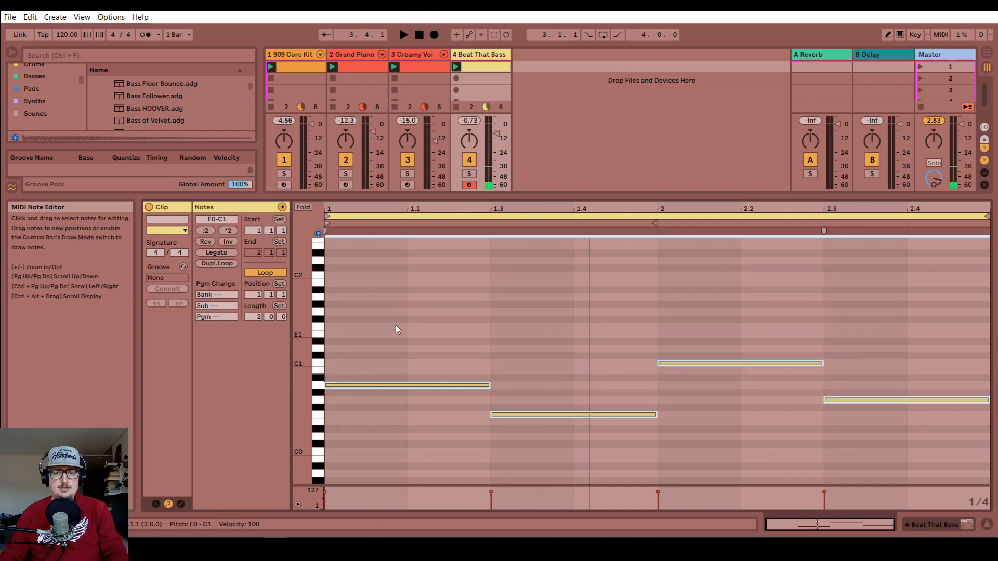
- Play back all four tracks together to check how the lowered bass line sits in the mix
key("space")
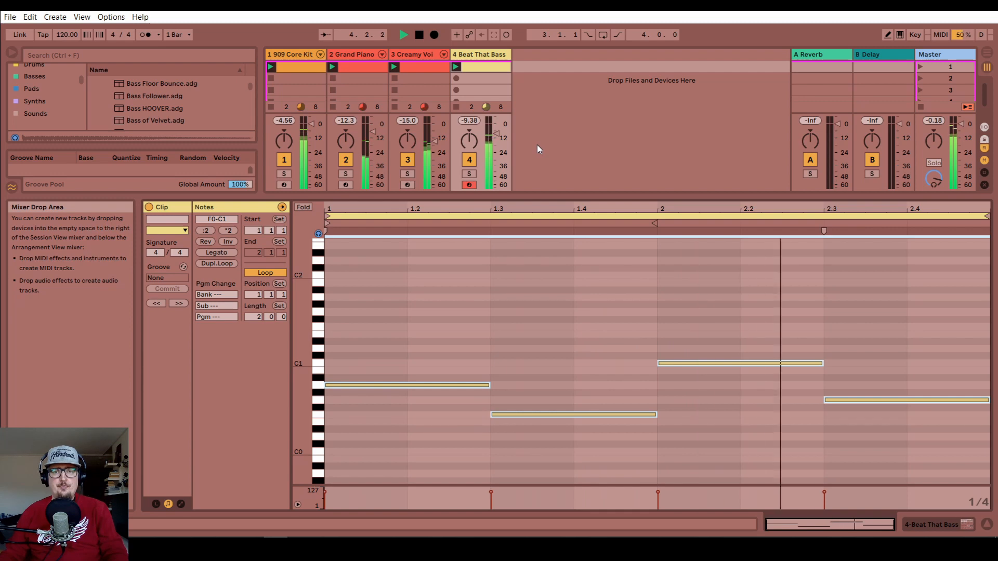
key("space")
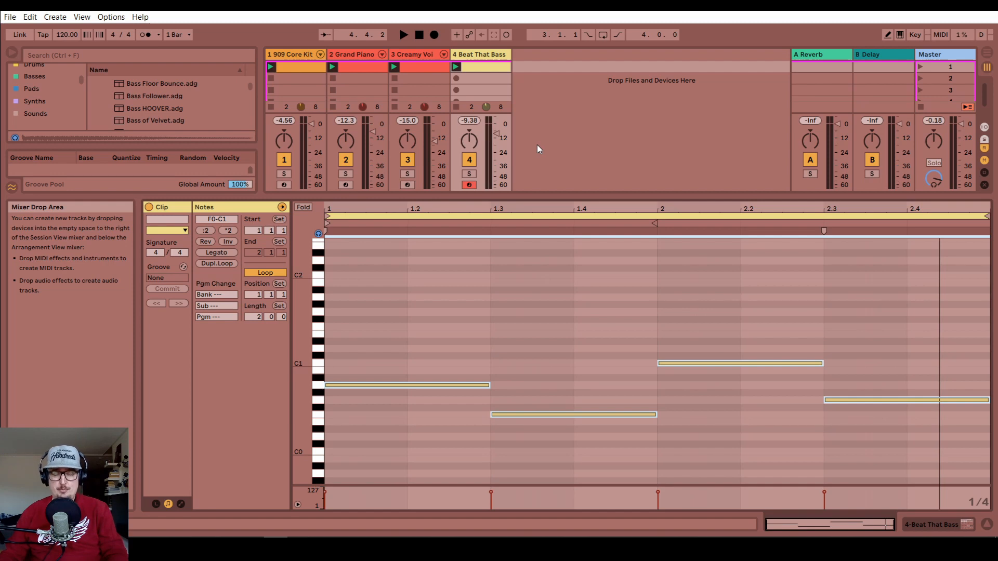
key("space")
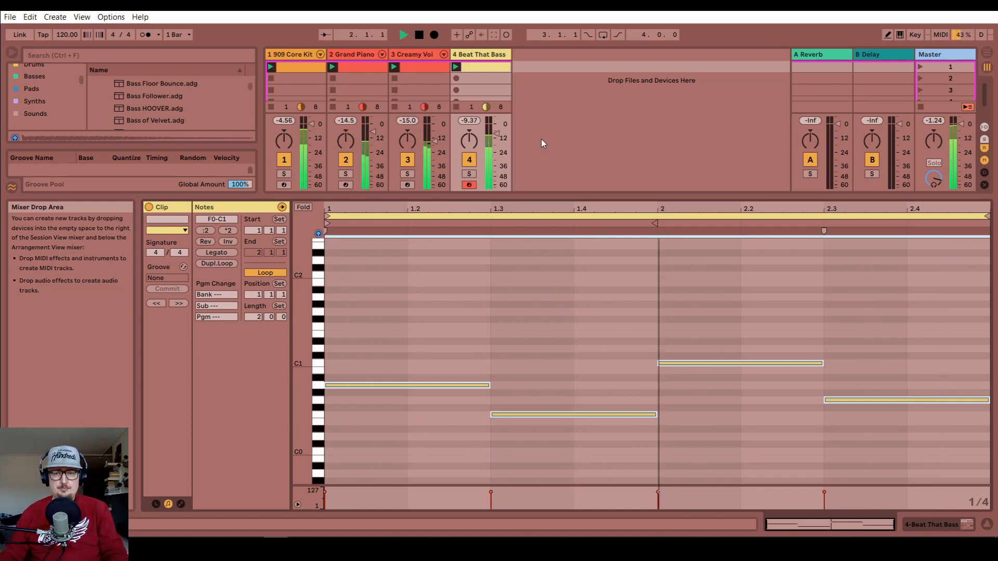
key("space")
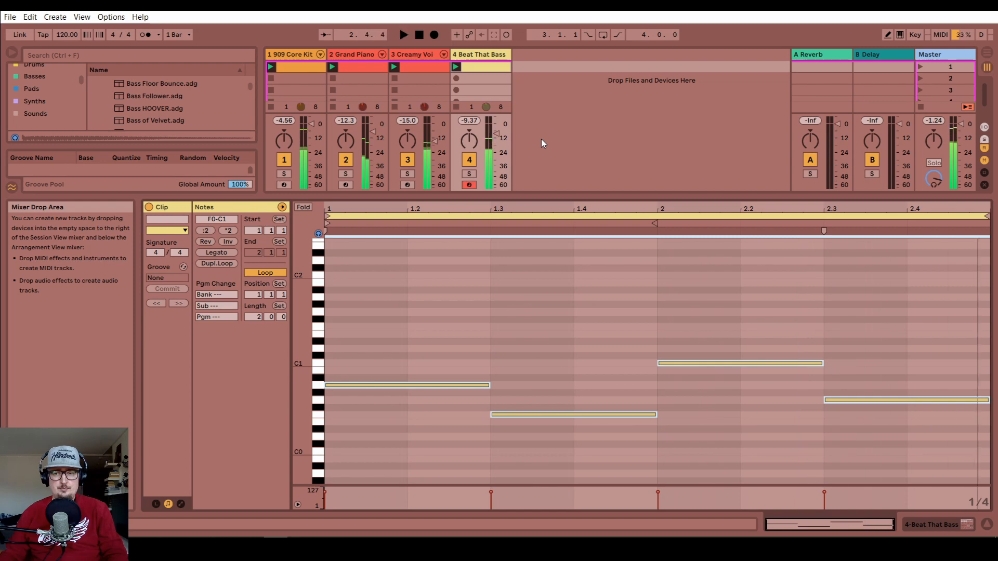
- Solo the Beat That Bass track and play its bass line on its own
left_click(469, 174)
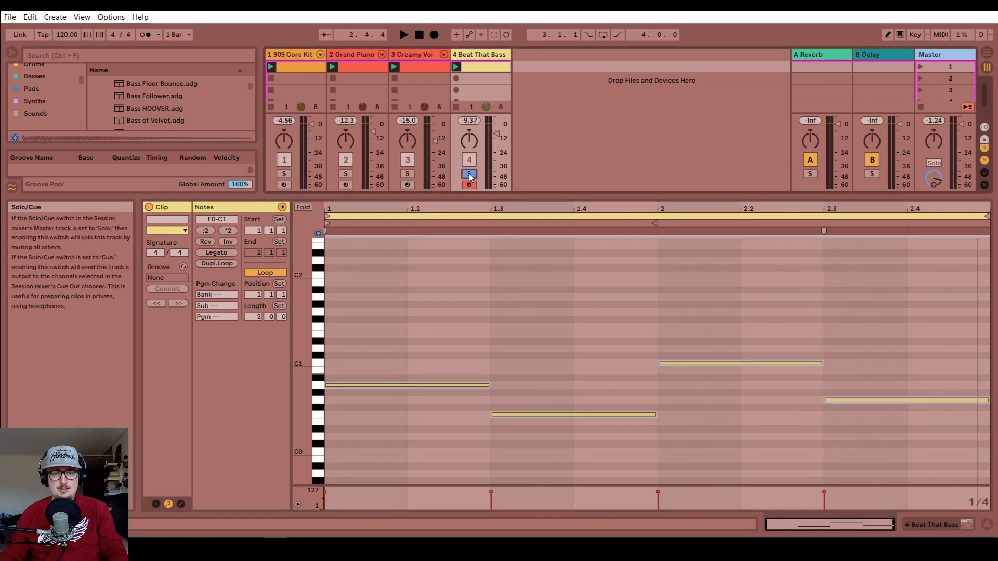
key("space")
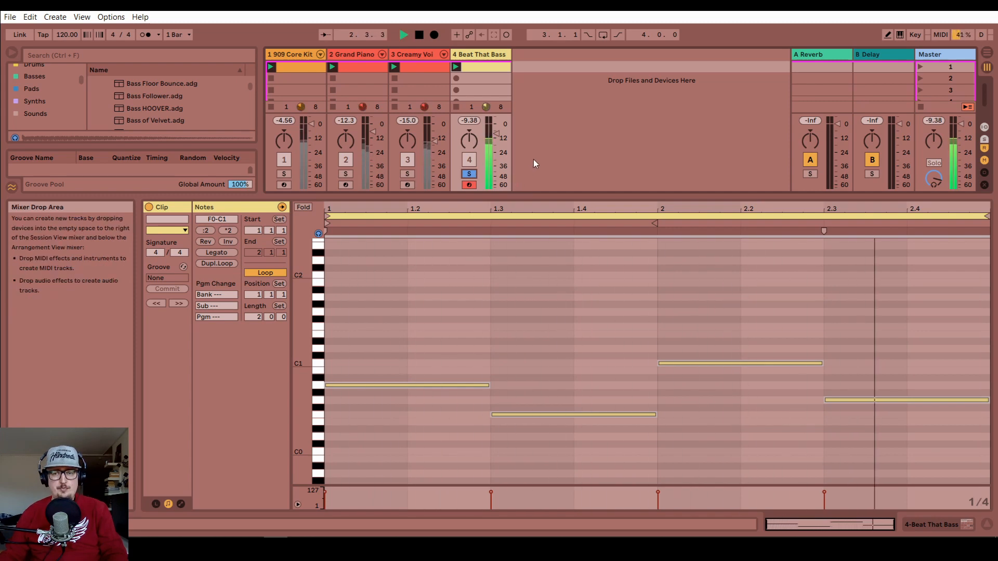
key("space")
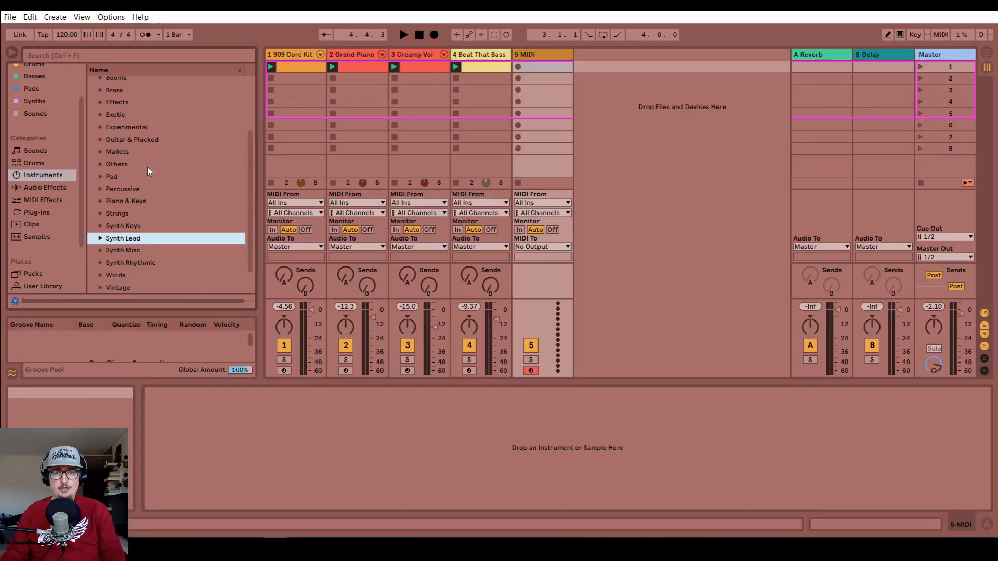
- Browse the Instrument Rack's Synth Lead presets, including Alpha Lead, and load A Kinder Bud Lead onto the empty MIDI track 5
scroll(148, 172, "up", 3)
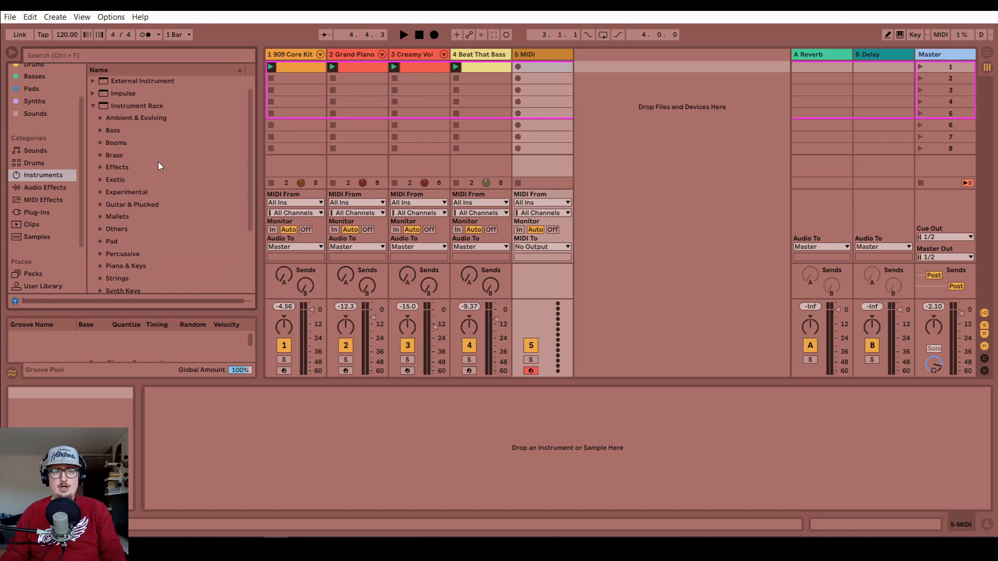
scroll(159, 166, "up", 1)
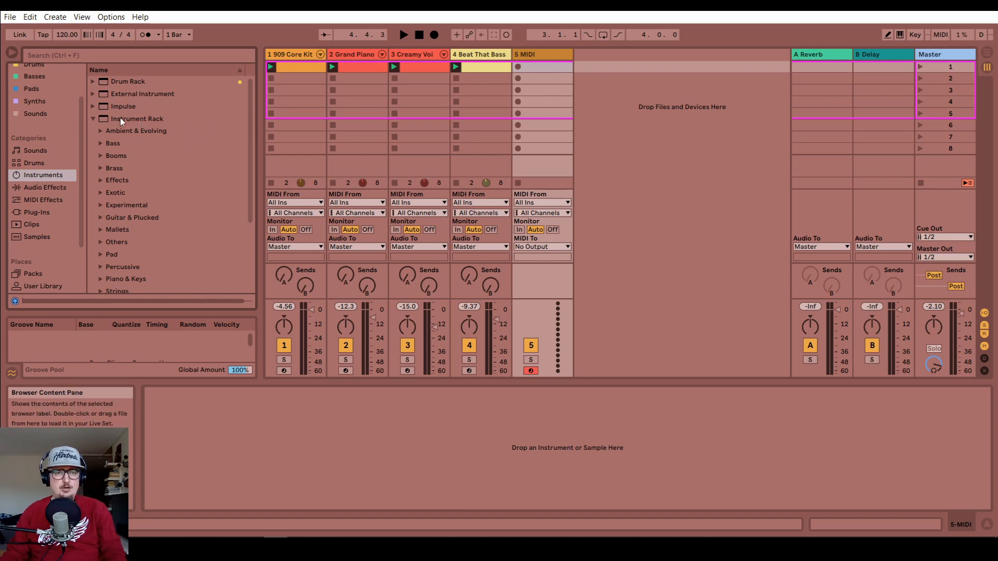
scroll(131, 122, "down", 4)
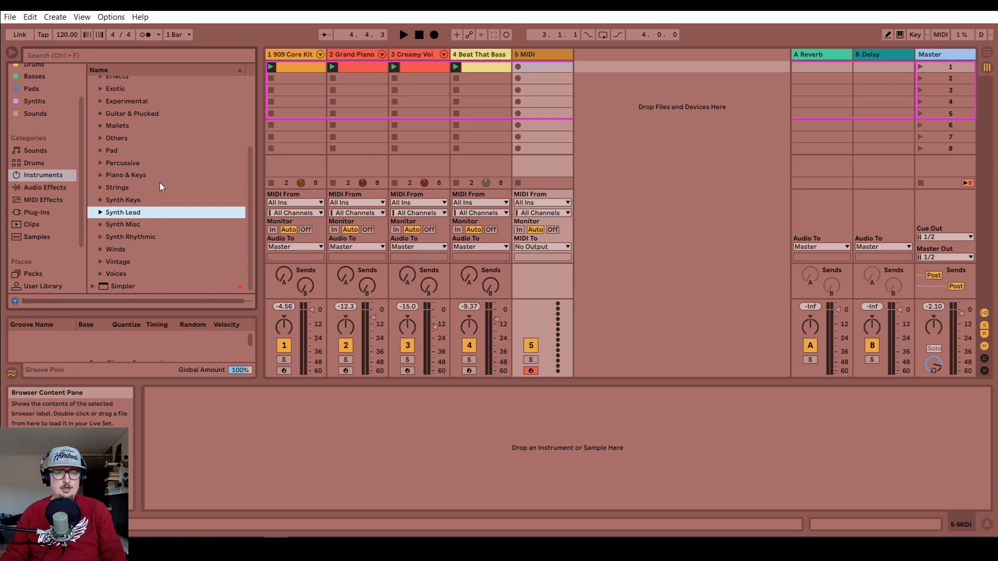
left_click(100, 213)
scroll(147, 206, "down", 3)
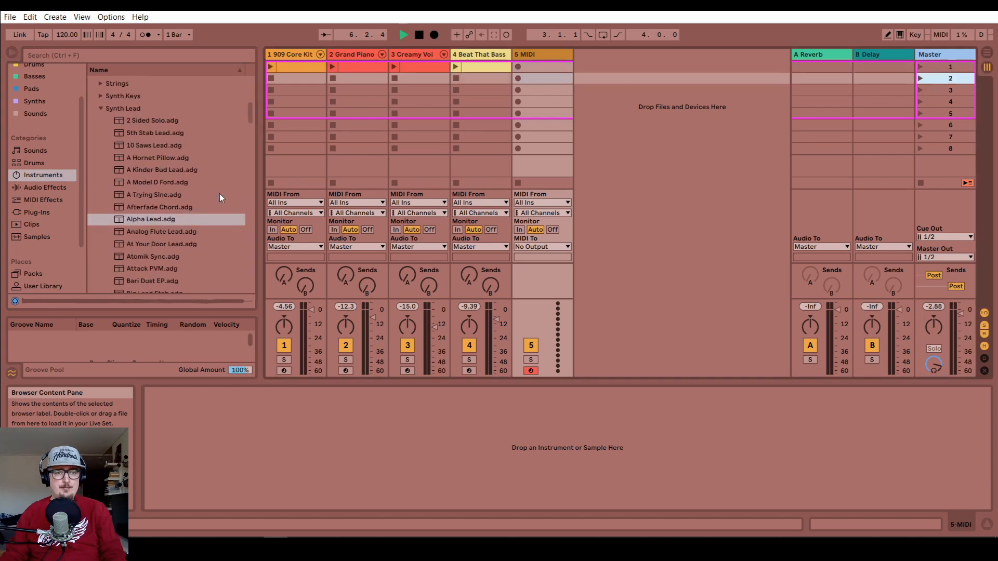
scroll(219, 193, "down", 1)
left_click(219, 194)
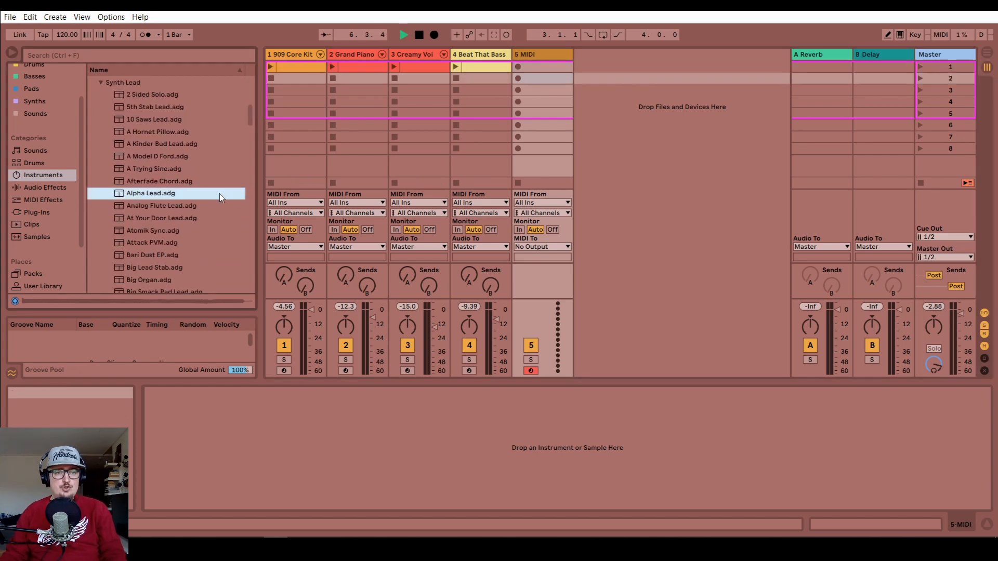
left_click(174, 144)
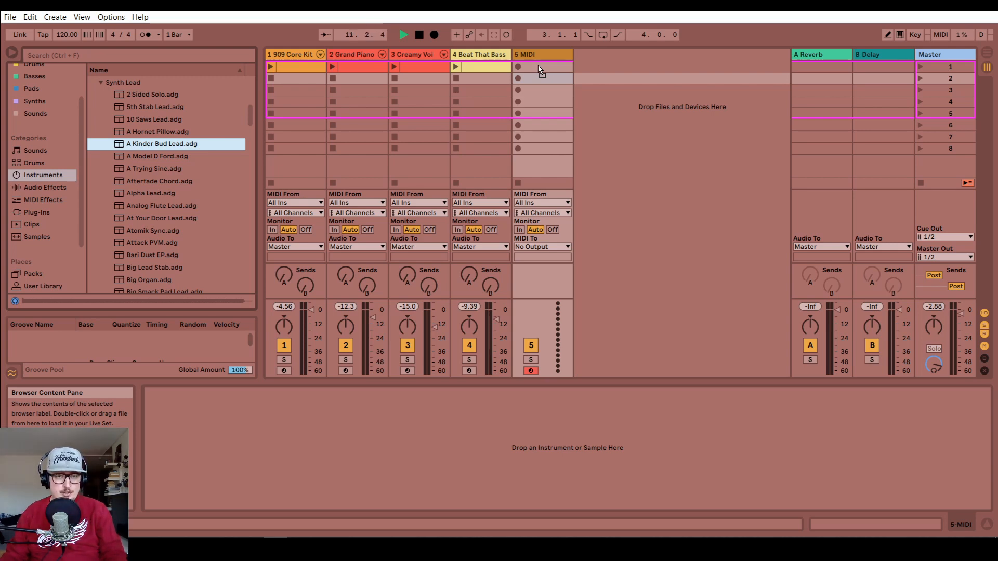
left_click_drag(541, 70, 544, 66)
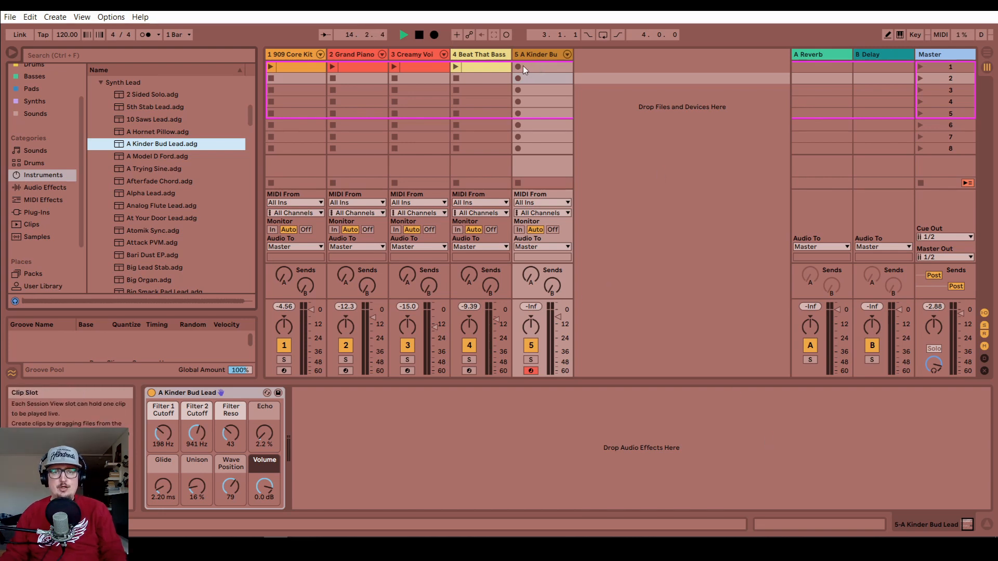
- Create a MIDI clip in the A Kinder Bud Lead track's first slot with a two-bar loop
double_click(556, 66)
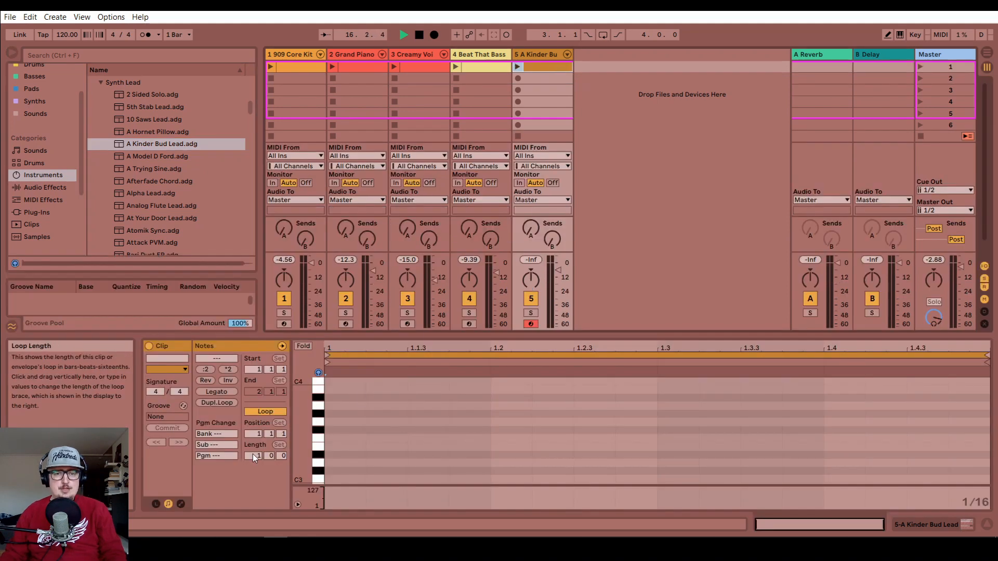
left_click_drag(254, 456, 254, 450)
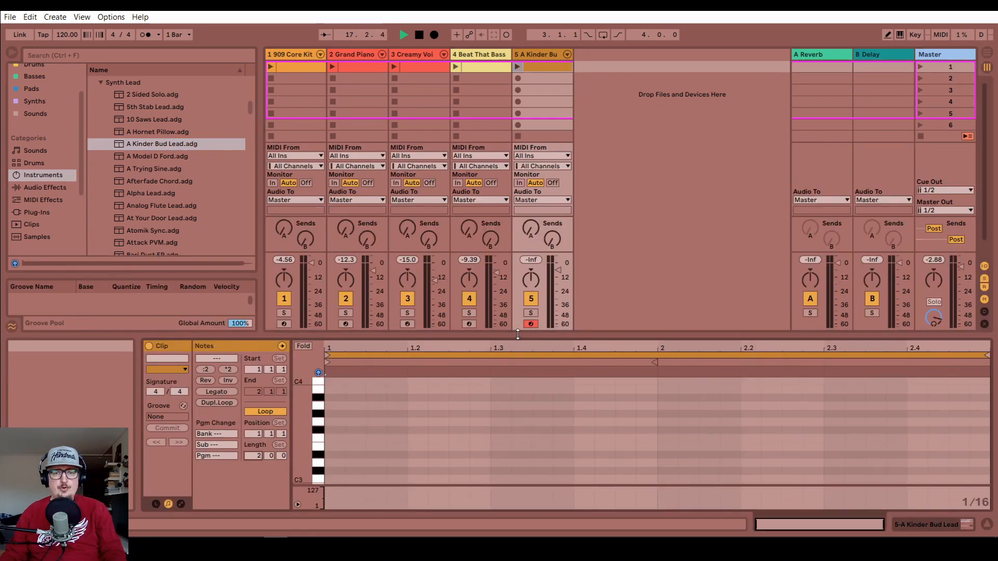
- Enlarge the note editor of the A Kinder Bud Lead clip and set its fixed grid to 1/8
left_click_drag(517, 336, 528, 86)
right_click(534, 245)
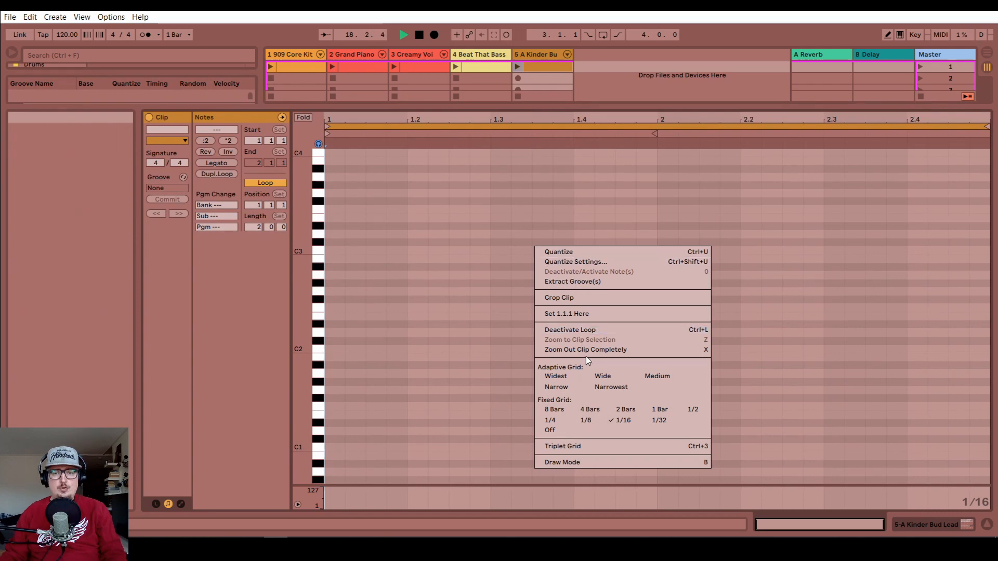
left_click(590, 420)
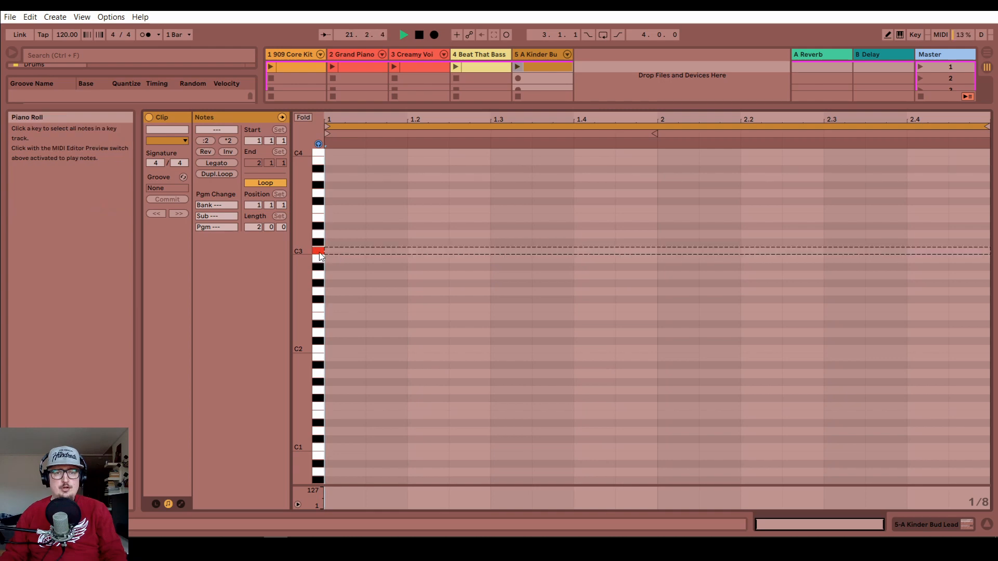
- Add a one-beat C4 note at the start of the lead clip and play the first scene to hear it
scroll(359, 241, "up", 3)
scroll(369, 224, "up", 2)
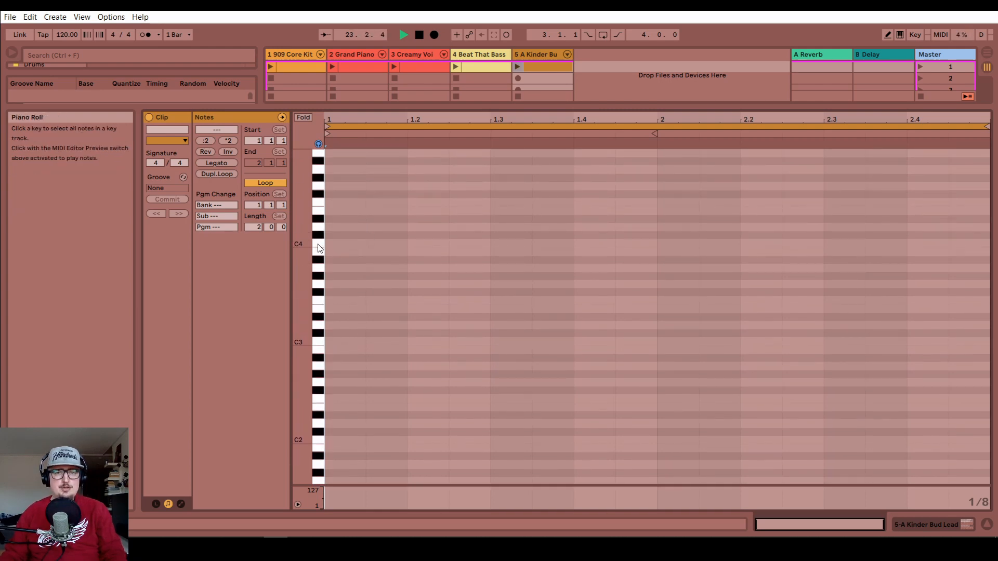
double_click(335, 243)
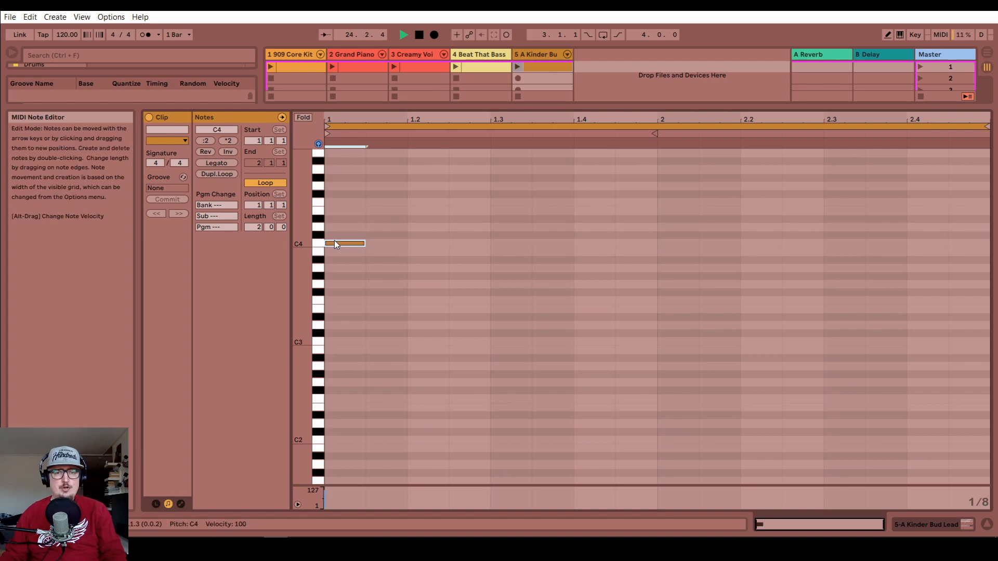
left_click_drag(365, 243, 407, 243)
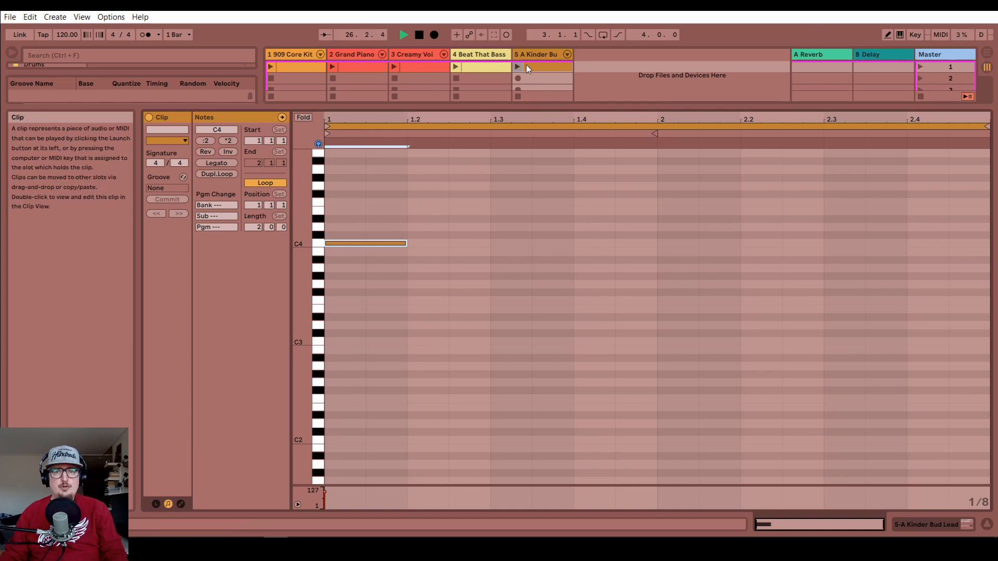
left_click(920, 66)
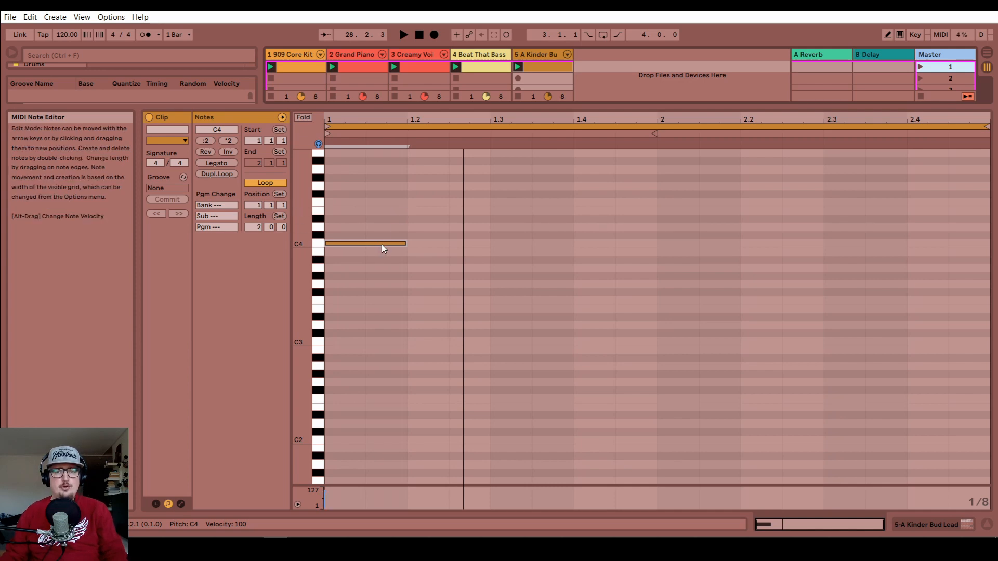
- Add one-beat notes E4 at 1.2 and G4 at 1.3 to the lead melody, playing the loop after each
double_click(420, 211)
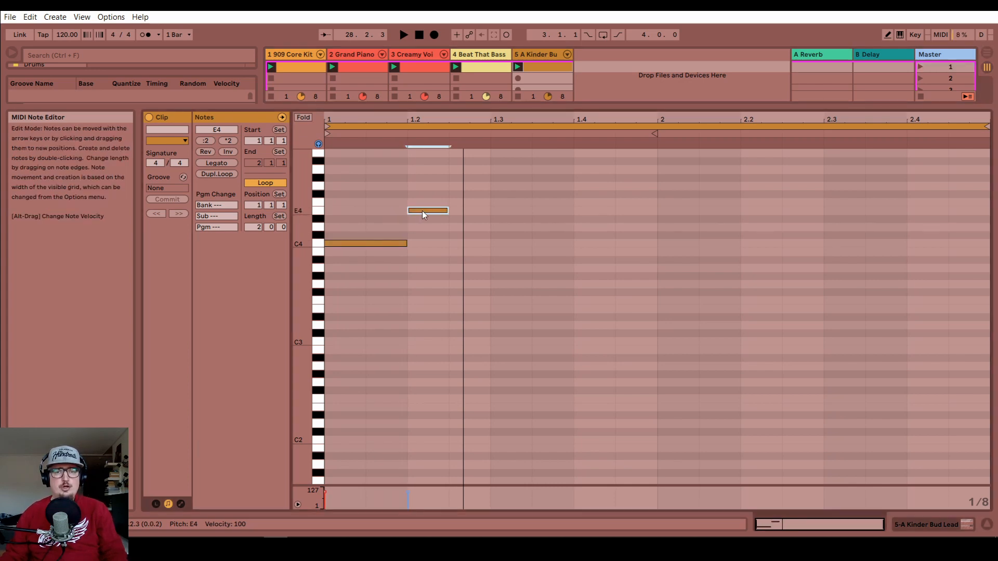
left_click_drag(447, 210, 488, 213)
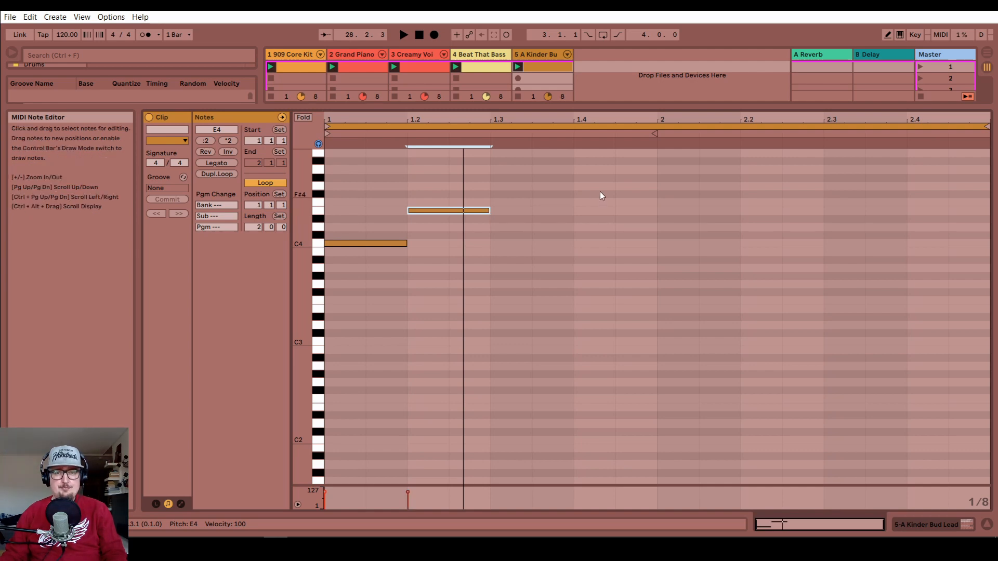
key("space")
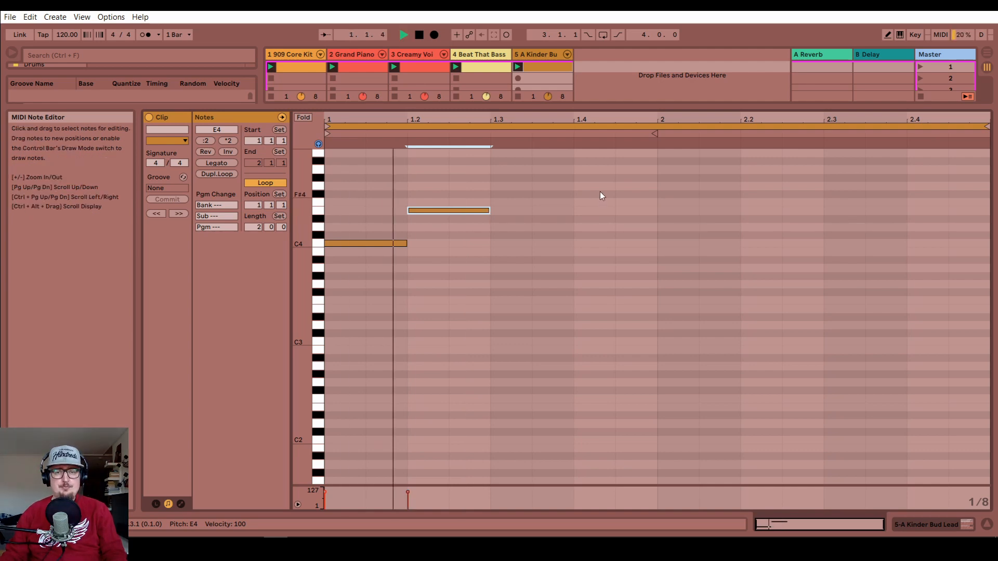
double_click(513, 186)
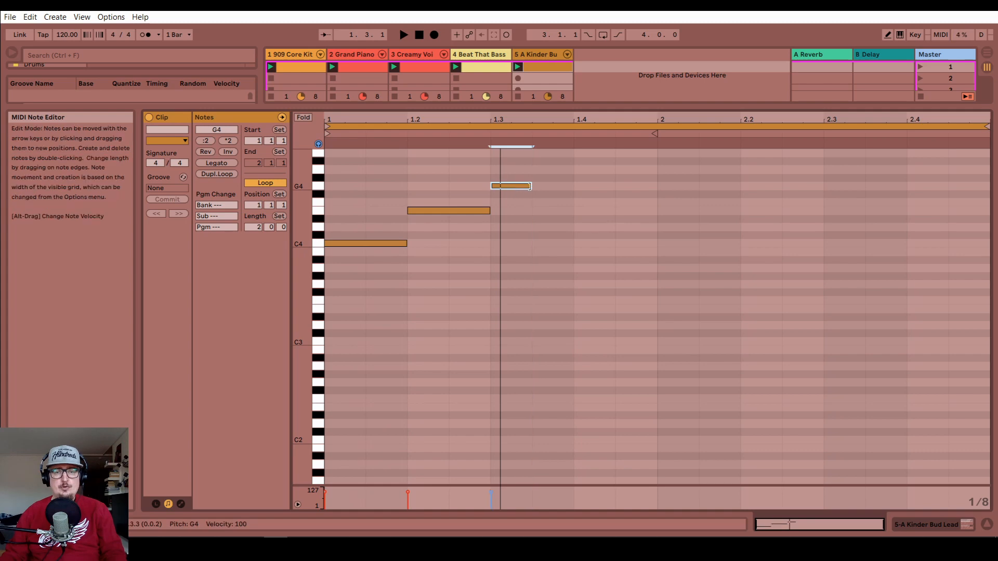
left_click_drag(529, 187, 572, 188)
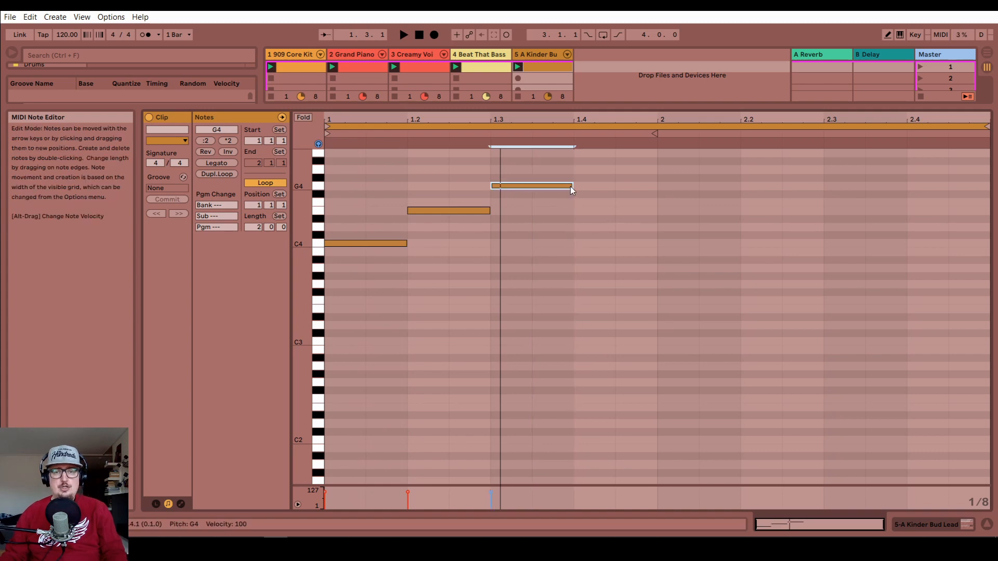
key("space")
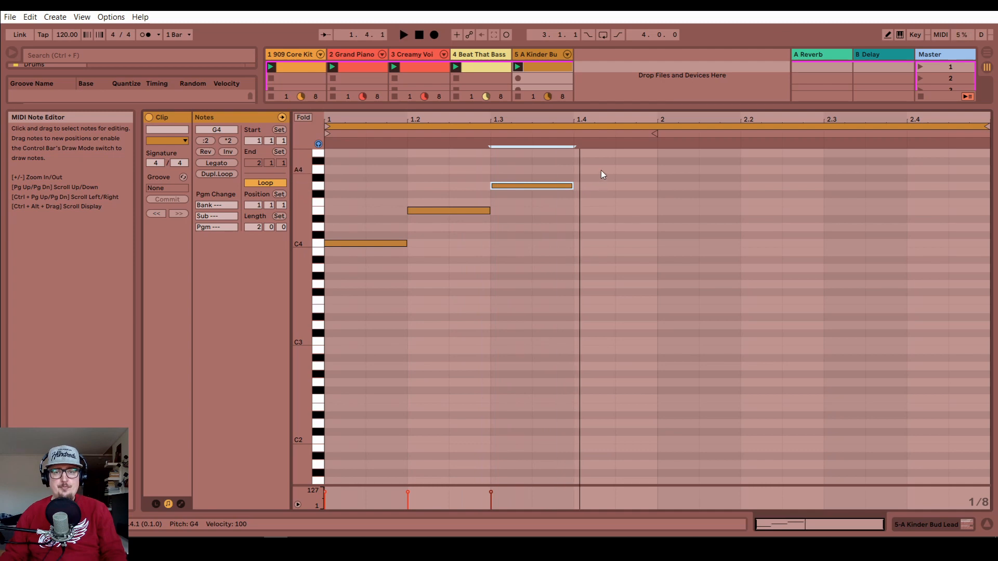
- Add a one-beat C5 note at 1.4 to the lead melody and play back the first bar
scroll(596, 168, "up", 1)
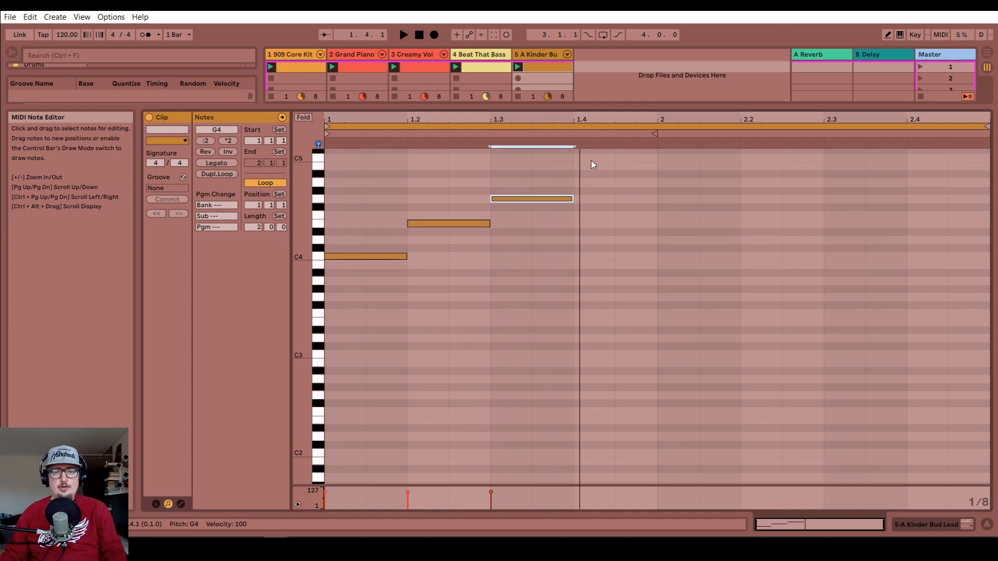
double_click(591, 159)
left_click_drag(616, 158, 656, 158)
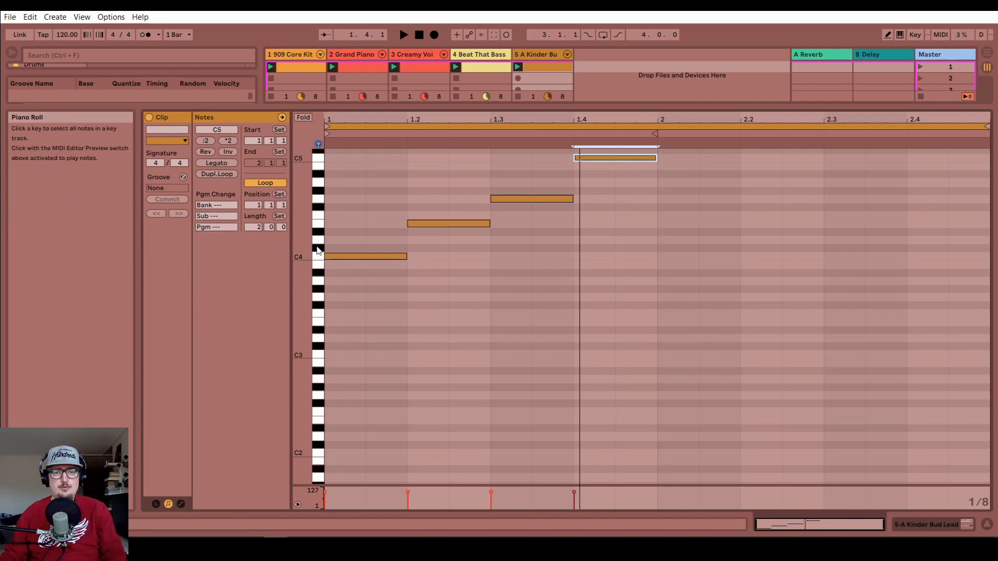
key("space")
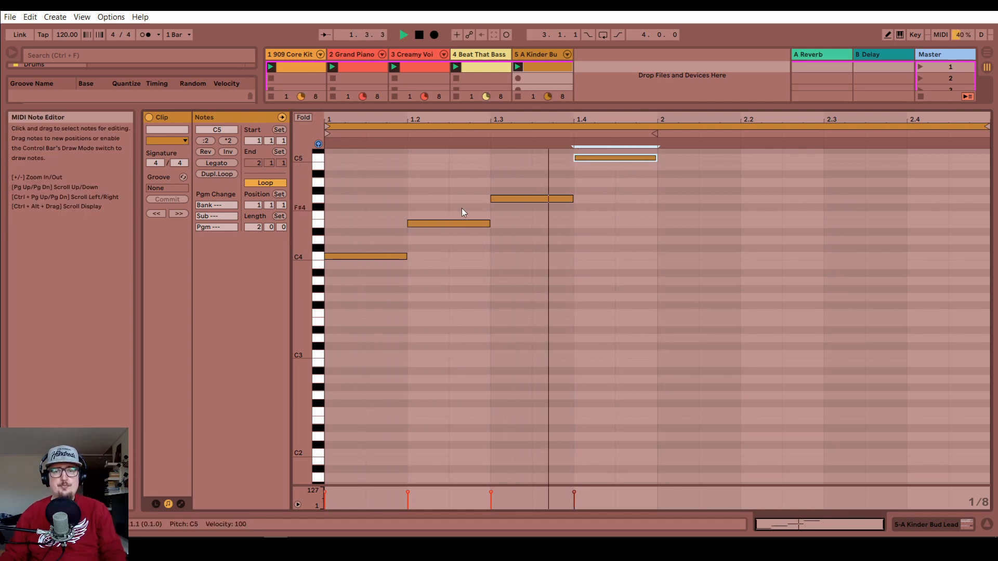
key("space")
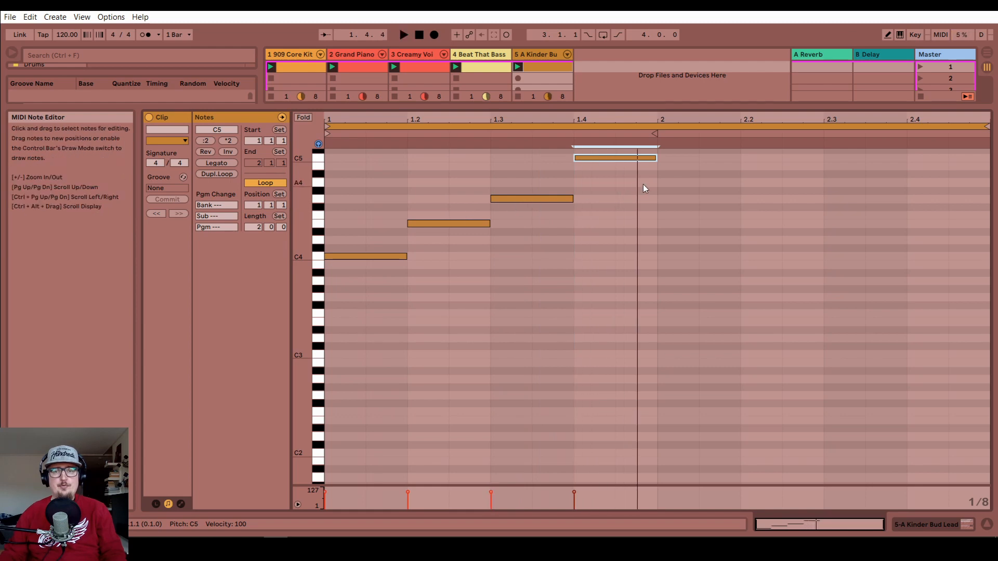
- Fill the second bar of the lead clip with four descending one-beat notes: G4, E4, C4 and A3
double_click(668, 196)
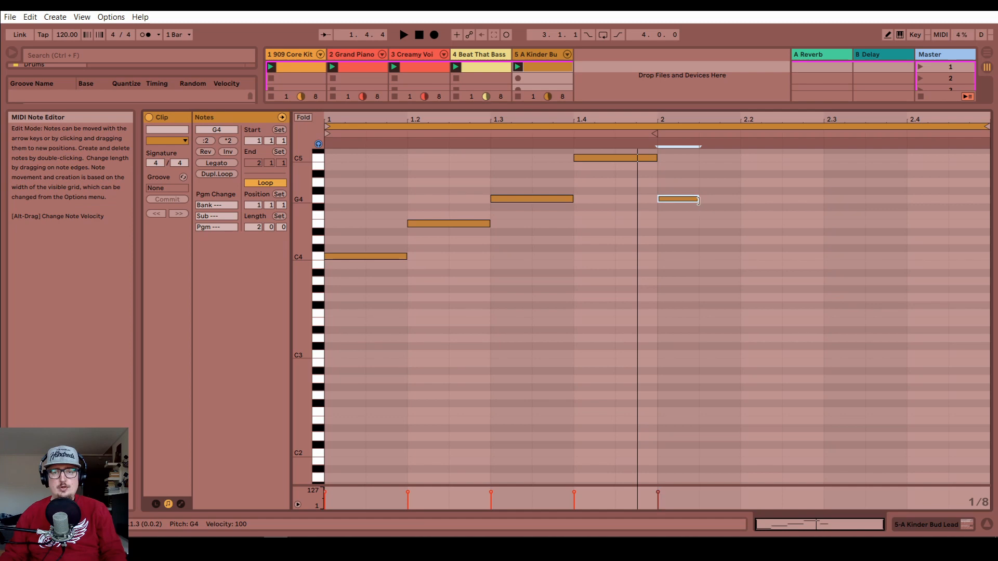
left_click_drag(698, 200, 738, 204)
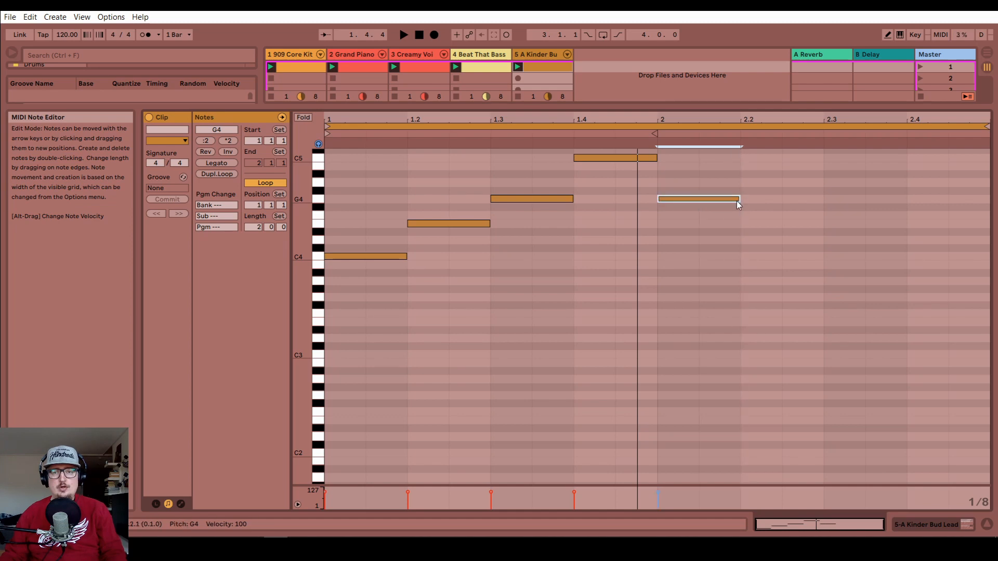
double_click(754, 224)
left_click_drag(781, 224, 822, 223)
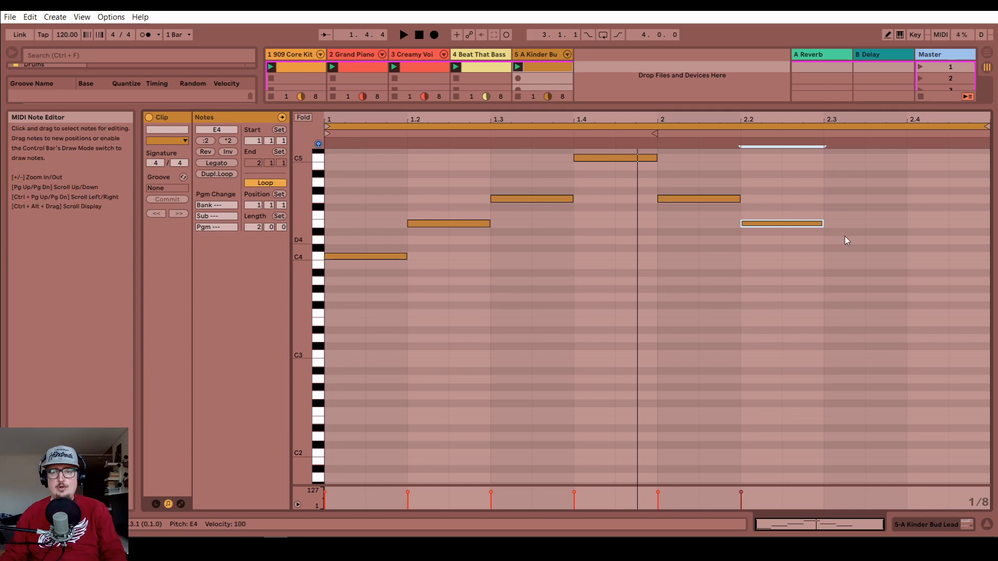
double_click(834, 256)
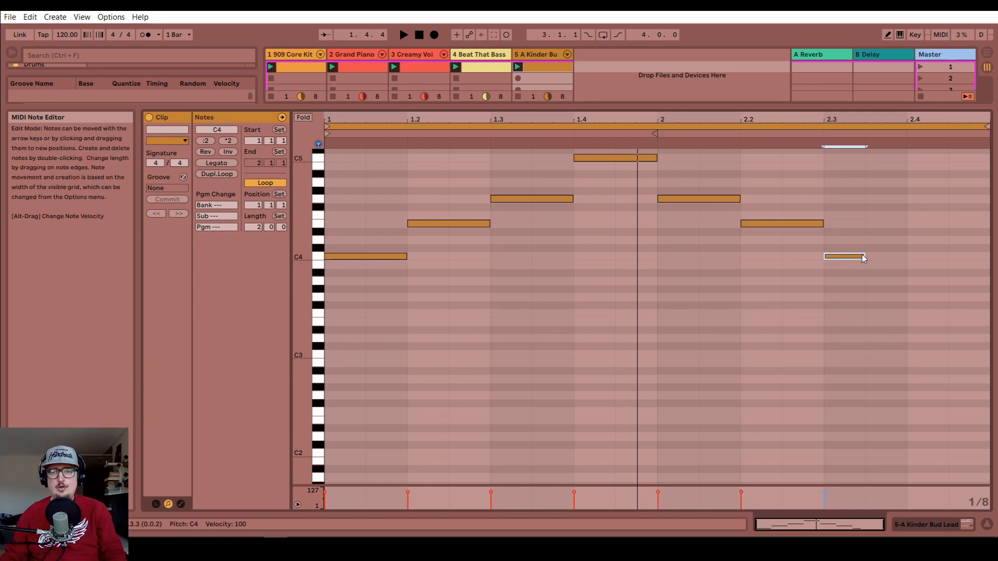
left_click_drag(864, 255, 906, 256)
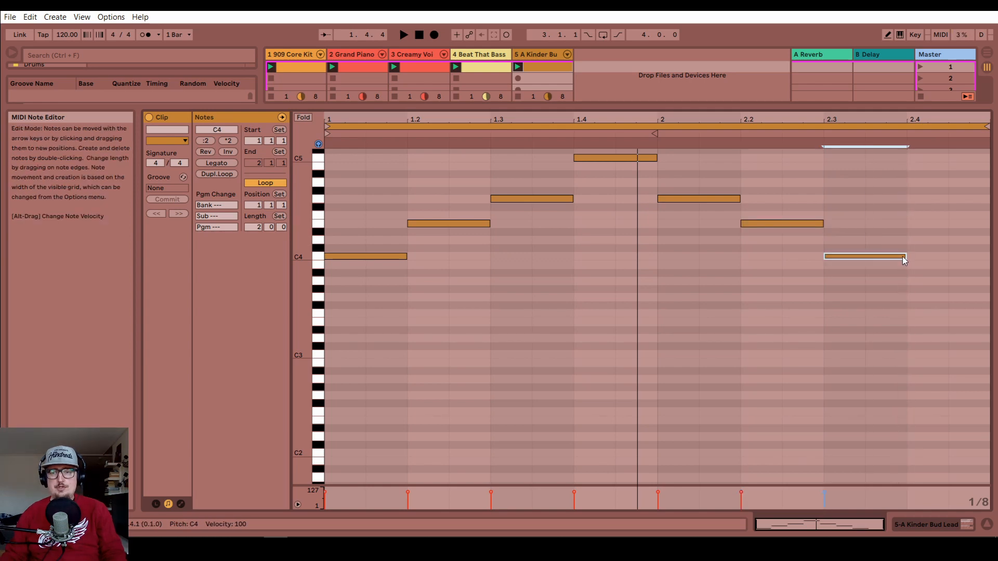
double_click(917, 281)
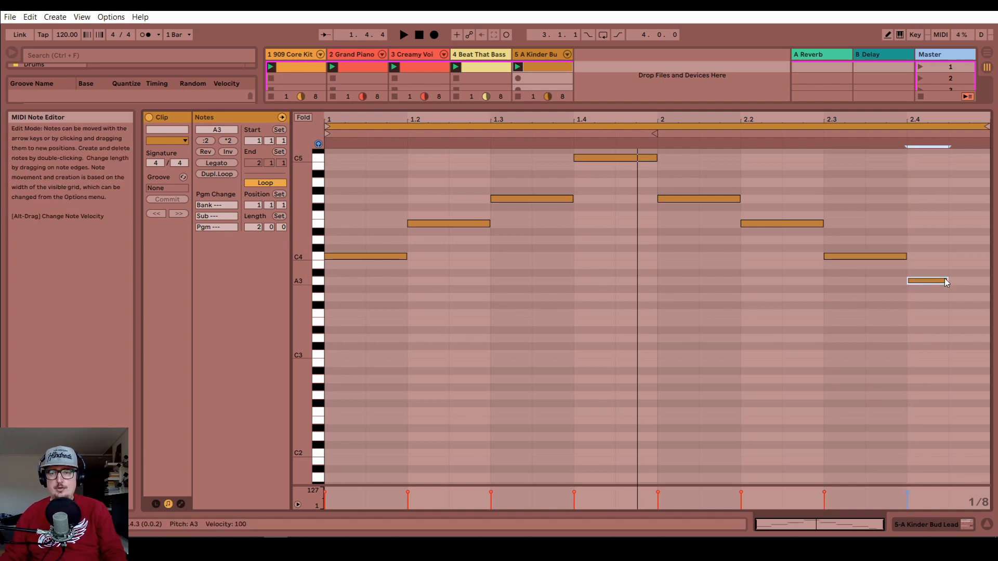
left_click_drag(947, 280, 992, 281)
- Play the first scene with all five tracks to check the full two-bar lead melody in the mix, bringing the mixer area back into view
key("space")
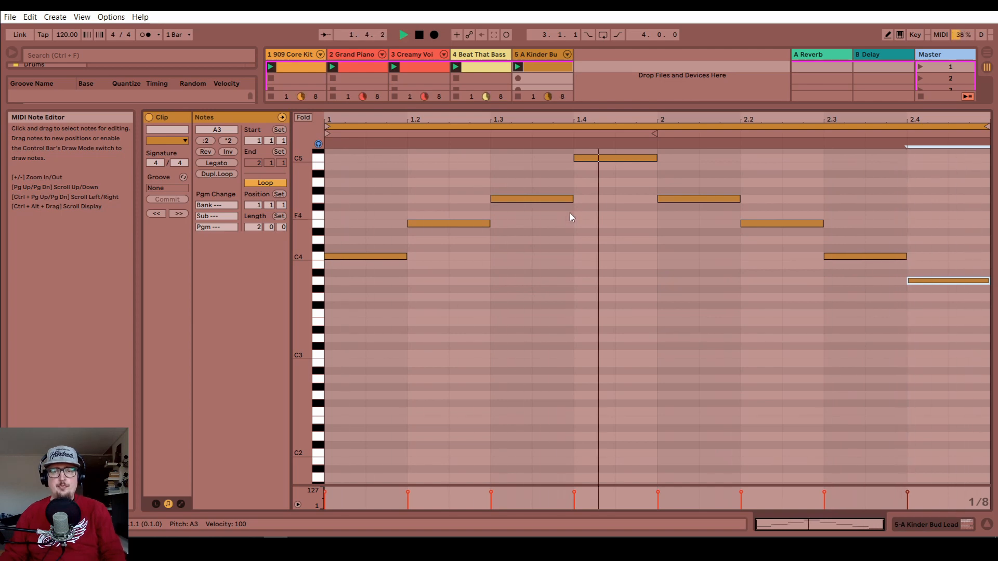
left_click_drag(589, 108, 563, 229)
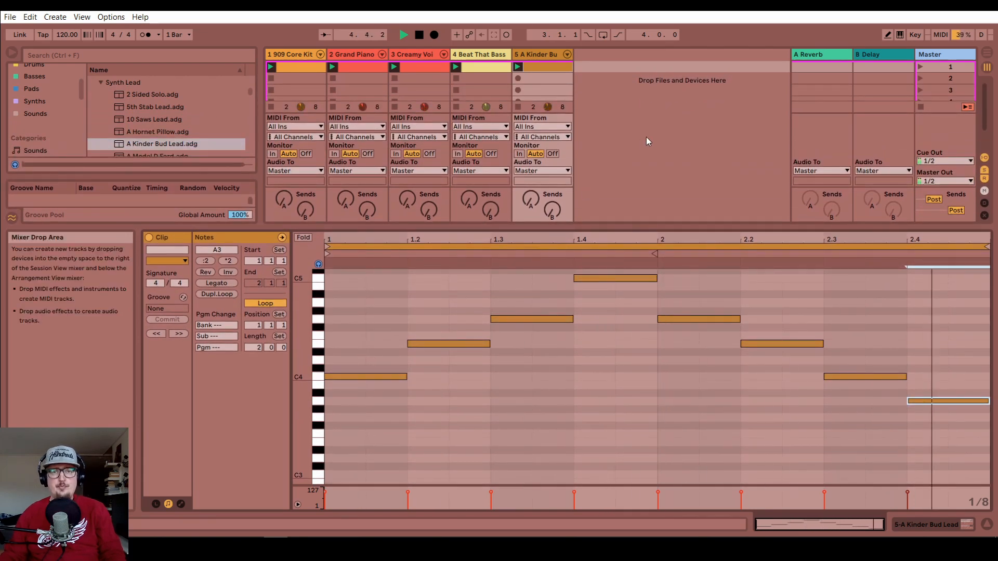
key("space")
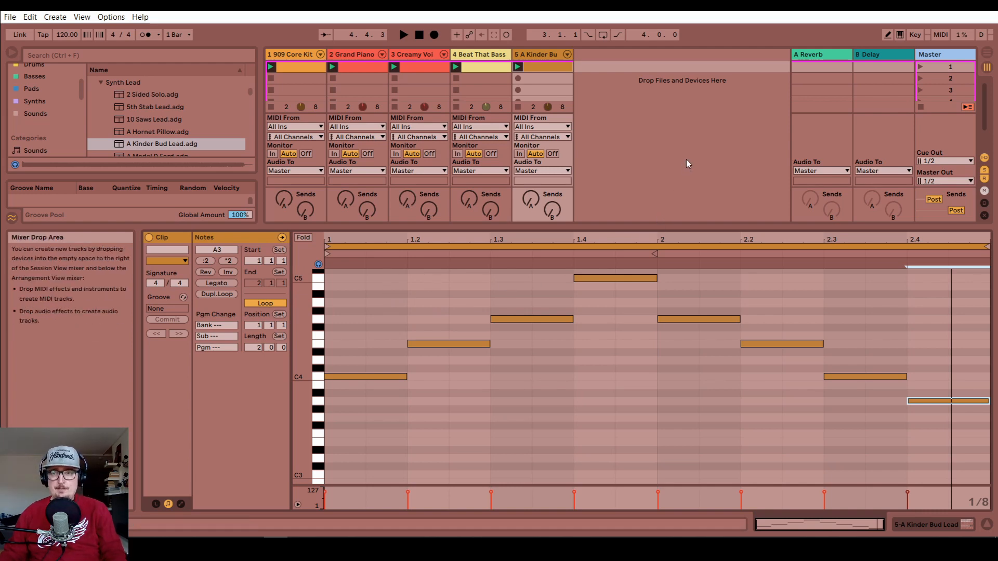
left_click(921, 68)
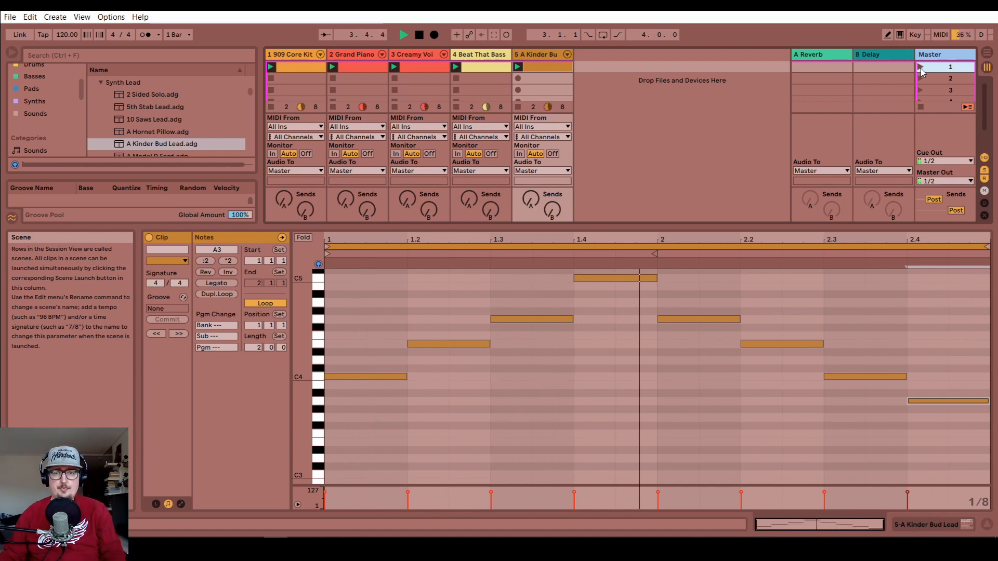
key("space")
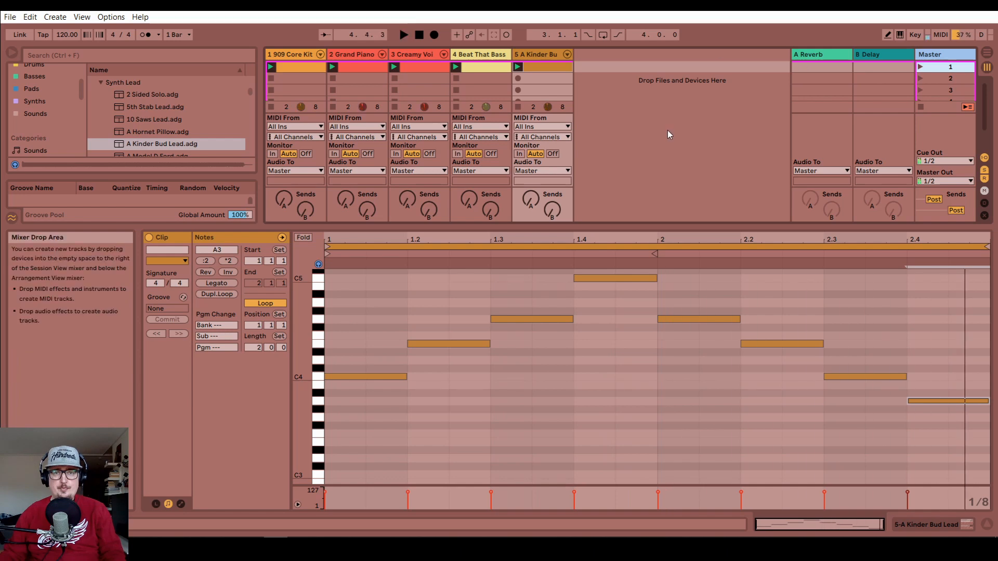